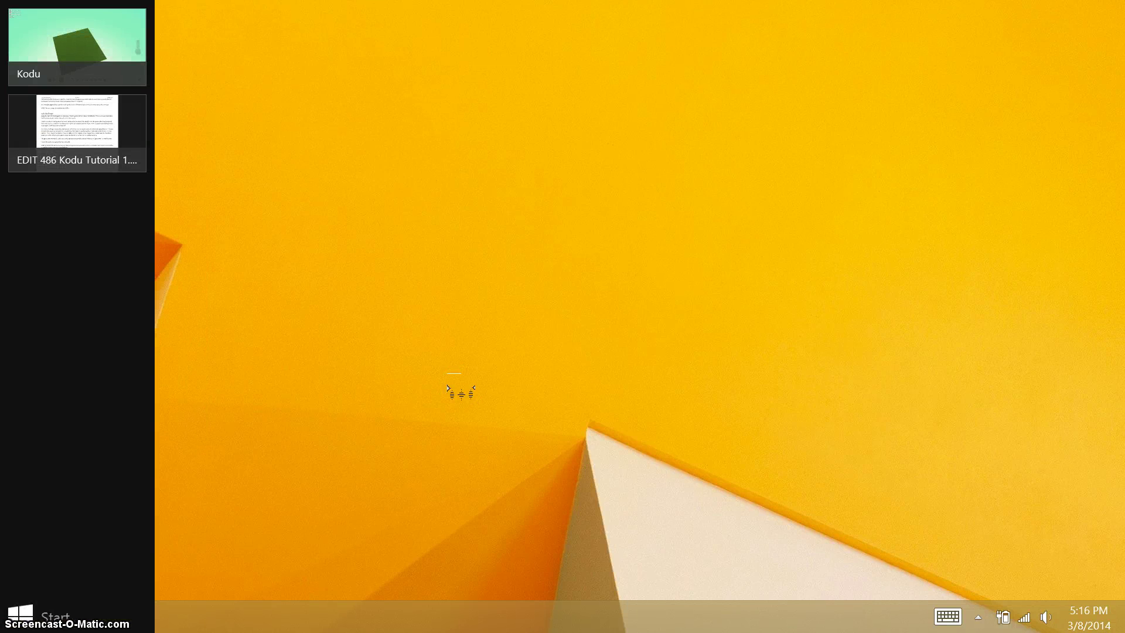
Step: Read the Lab Challenge section of the EDIT 486 Kodu tutorial document, then switch to Kodu
{"action": "key", "text": "super+Tab"}
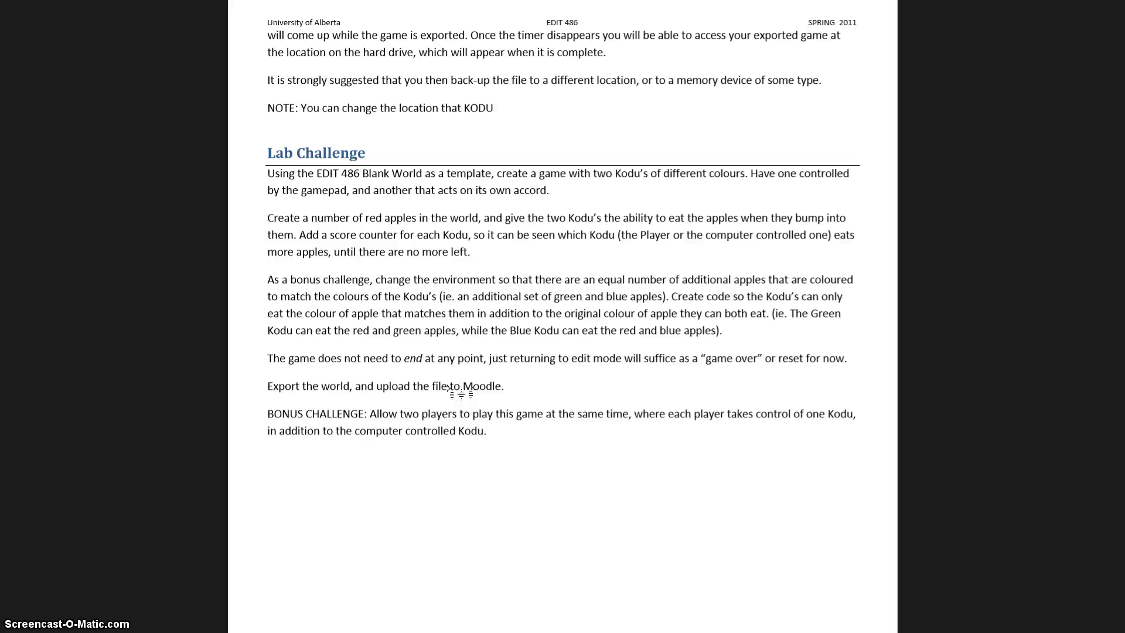
{"action": "key", "text": "super+Tab"}
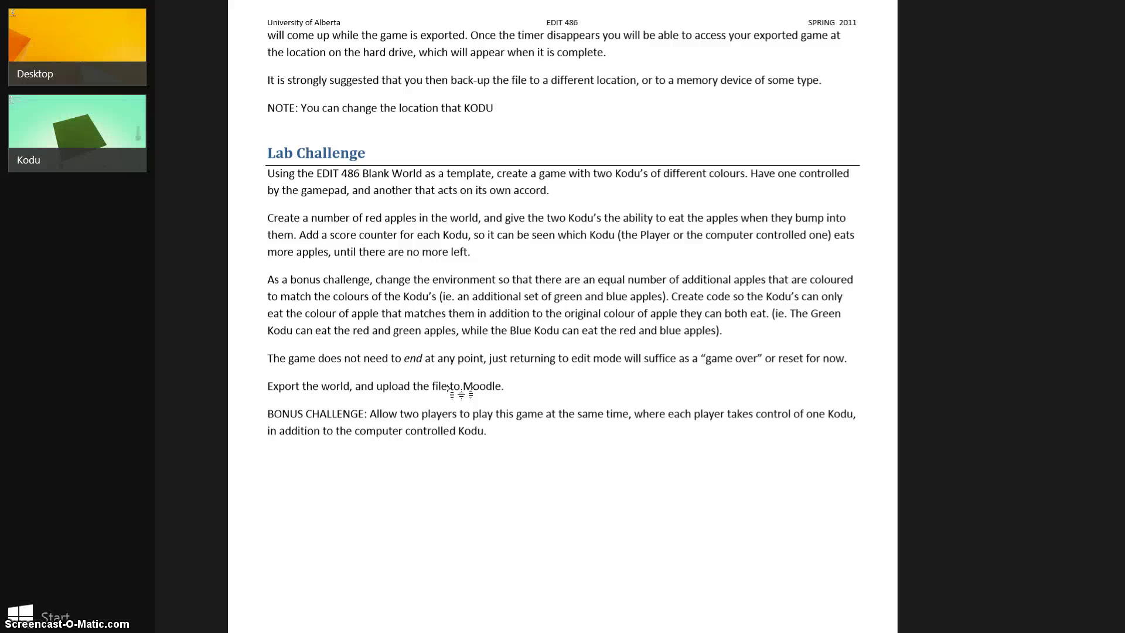
{"action": "left_click", "coordinate": [77, 132]}
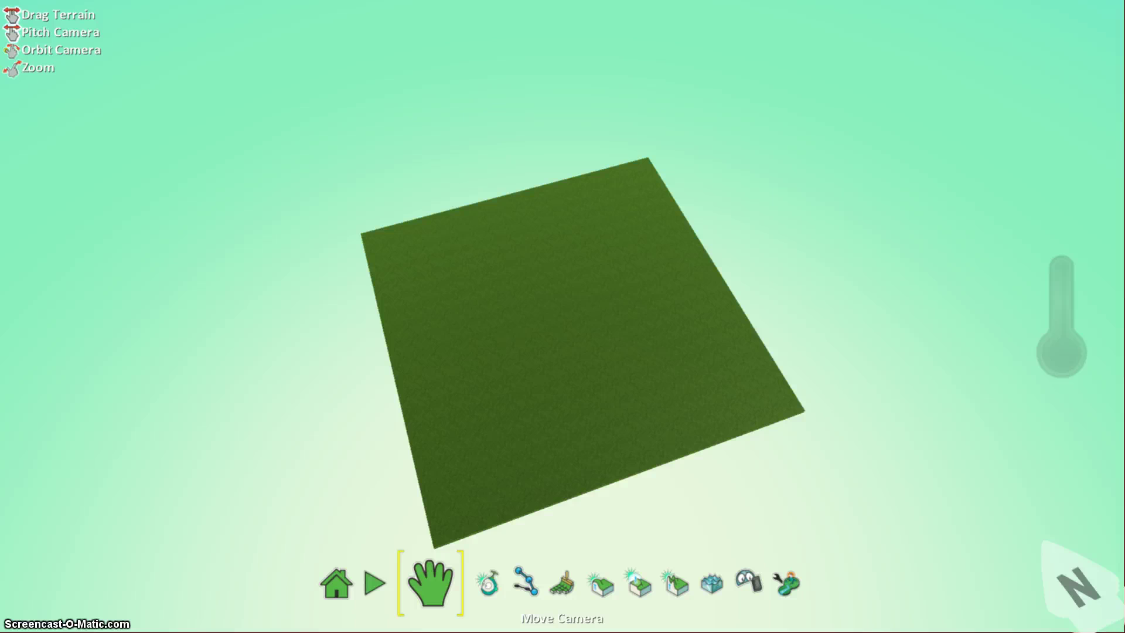
Step: Activate the Ground Brush and enlarge the brush until it extends beyond the edges of the ground
{"action": "key", "text": "Escape"}
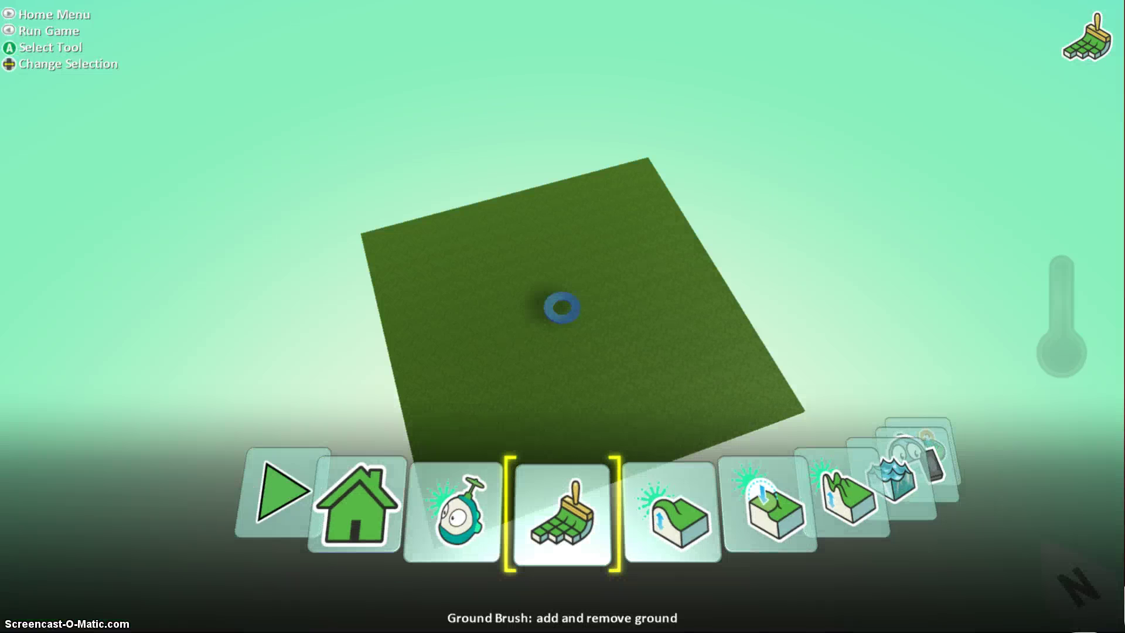
{"action": "key", "text": "Return"}
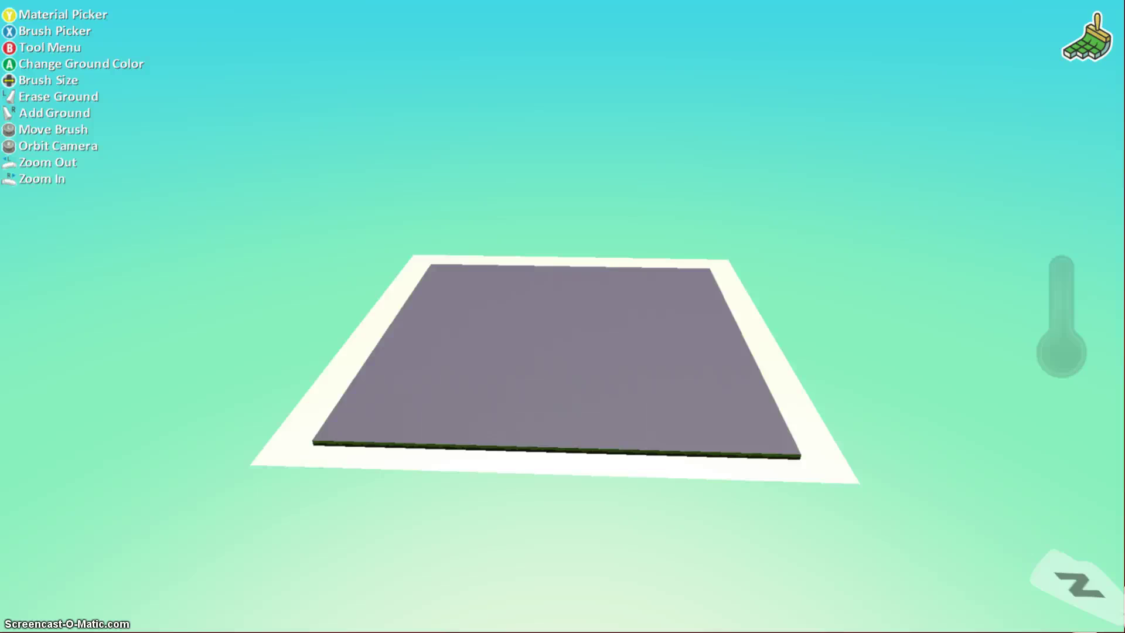
{"action": "key", "text": "b"}
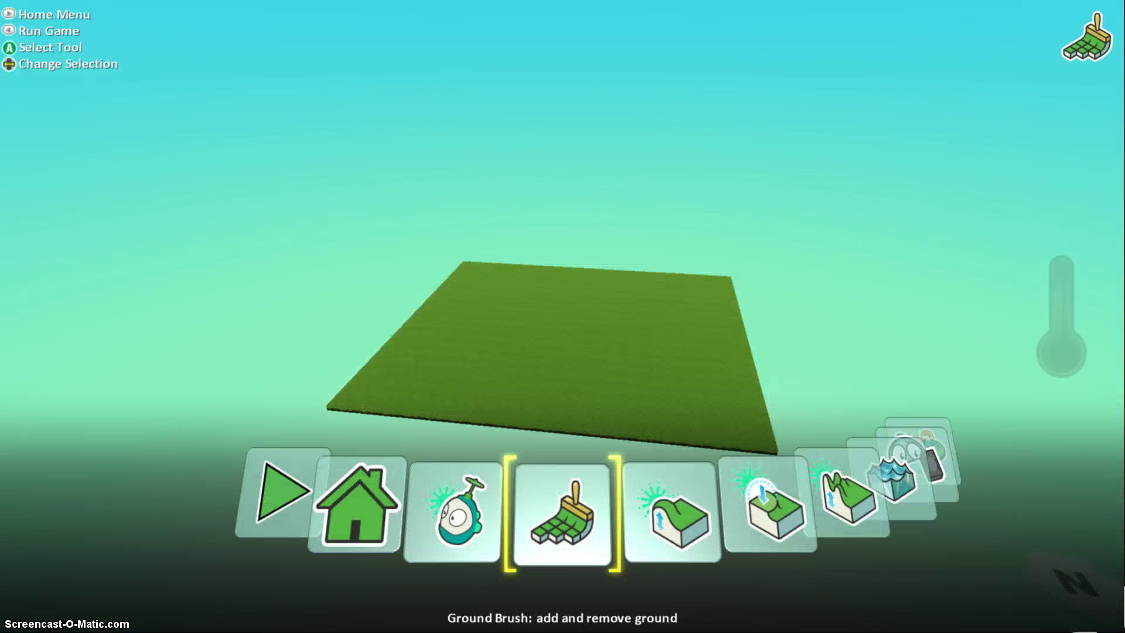
{"action": "key", "text": "Right"}
{"action": "key", "text": "Left"}
{"action": "key", "text": "Return"}
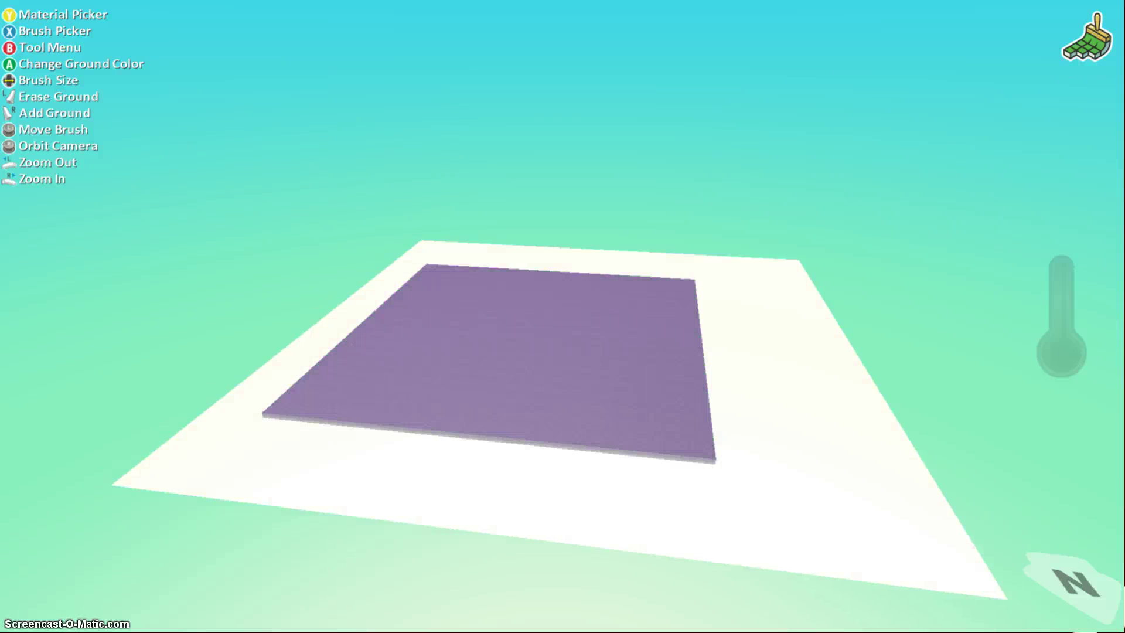
Step: Choose the linear square brush and add ground around the existing square to enlarge the world
{"action": "key", "text": "x"}
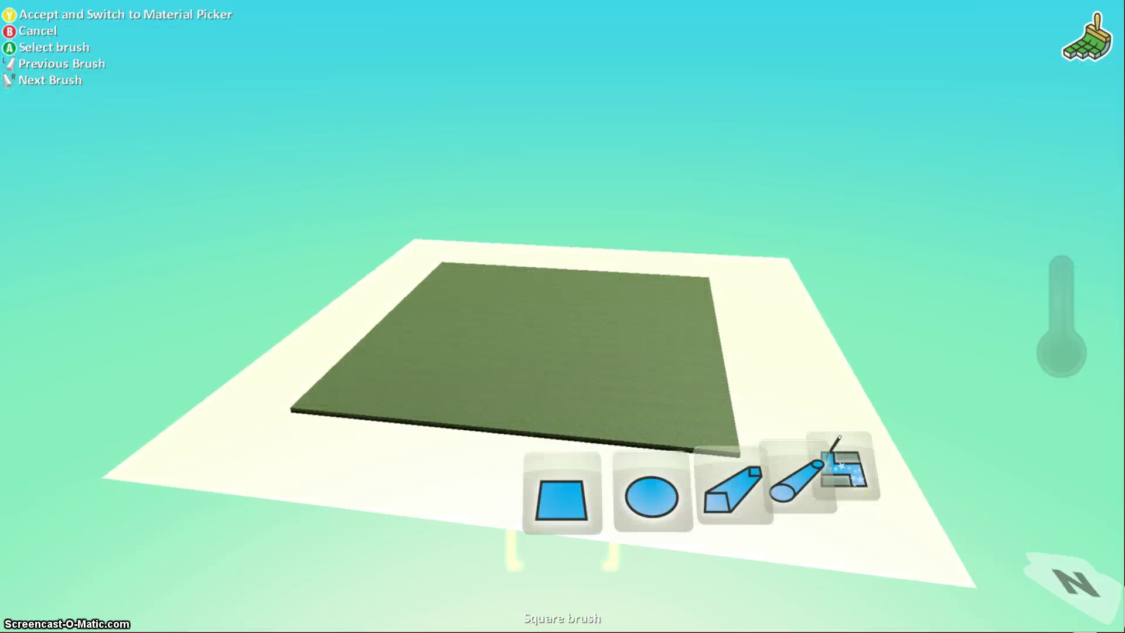
{"action": "key", "text": "Right"}
{"action": "key", "text": "Right"}
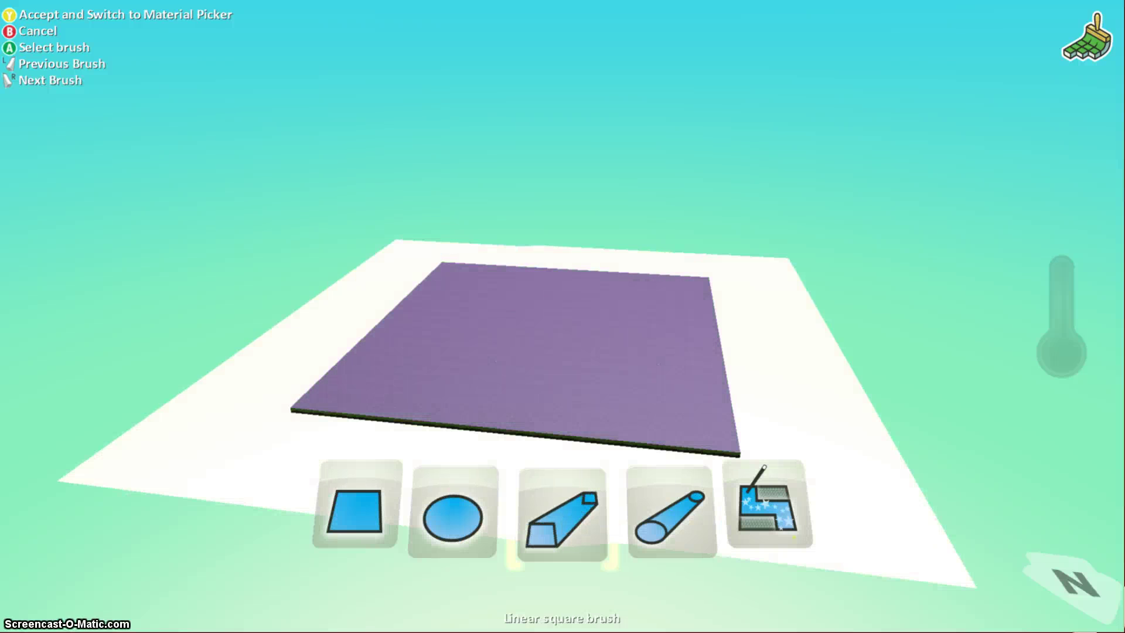
{"action": "key", "text": "a"}
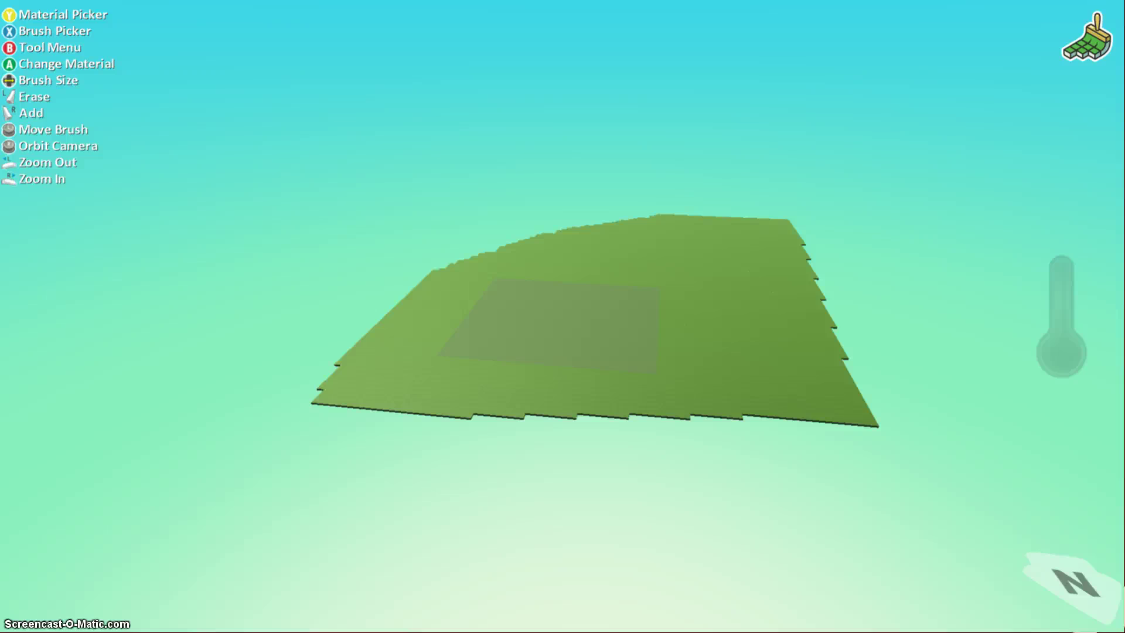
Step: Choose ground material 15 and repaint the entire ground with it using the linear square brush
{"action": "key", "text": "Escape"}
{"action": "key", "text": "Return"}
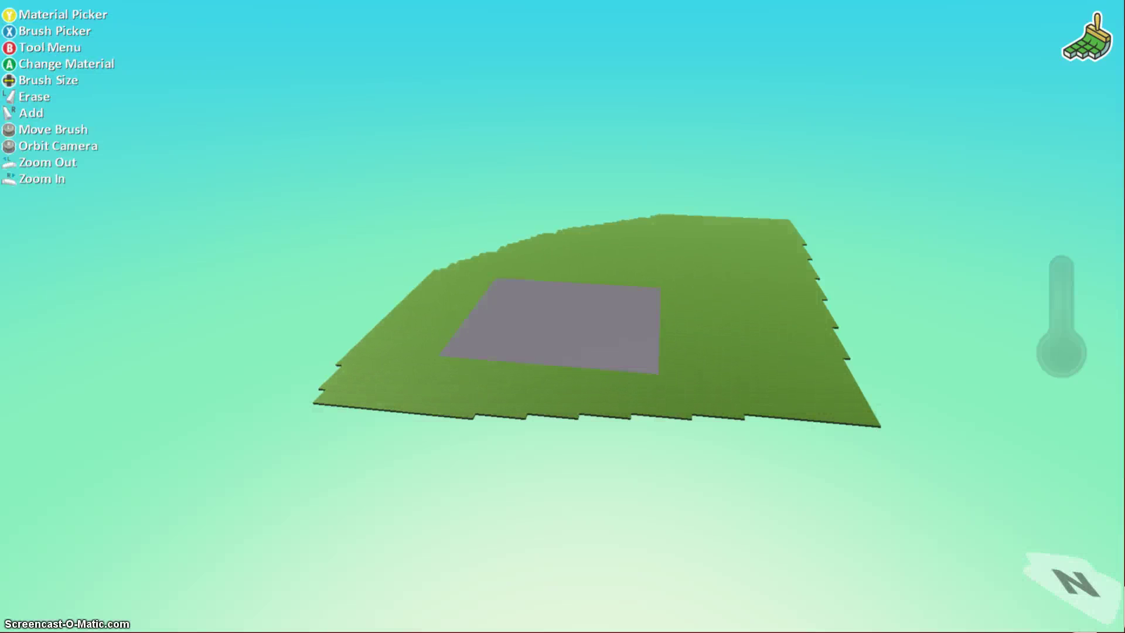
{"action": "key", "text": "x"}
{"action": "key", "text": "y"}
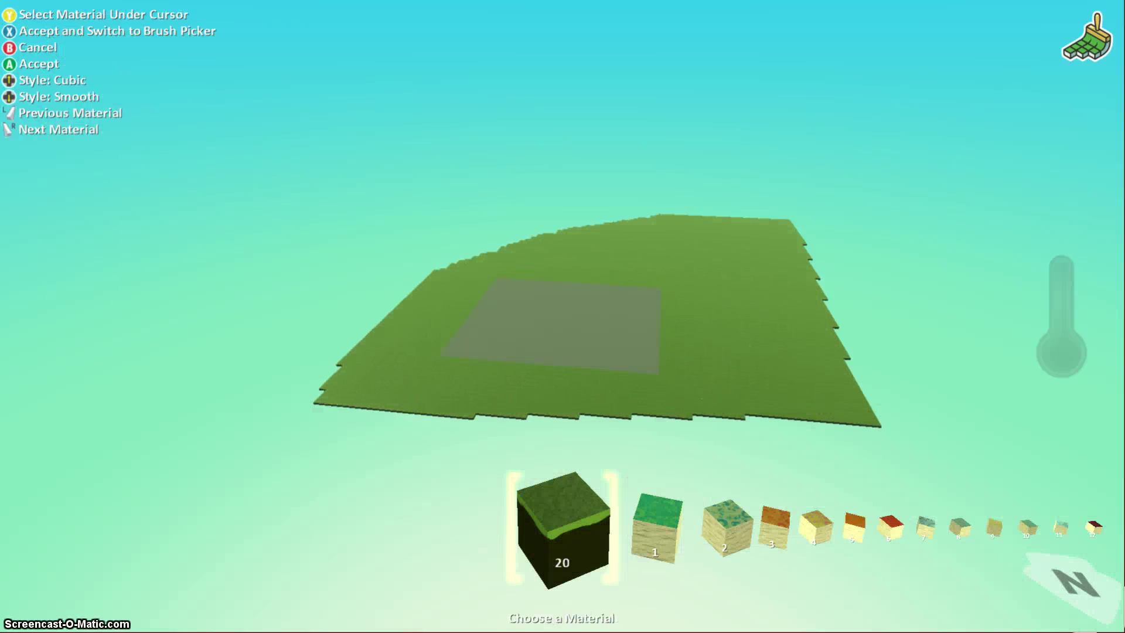
{"action": "key", "text": "x"}
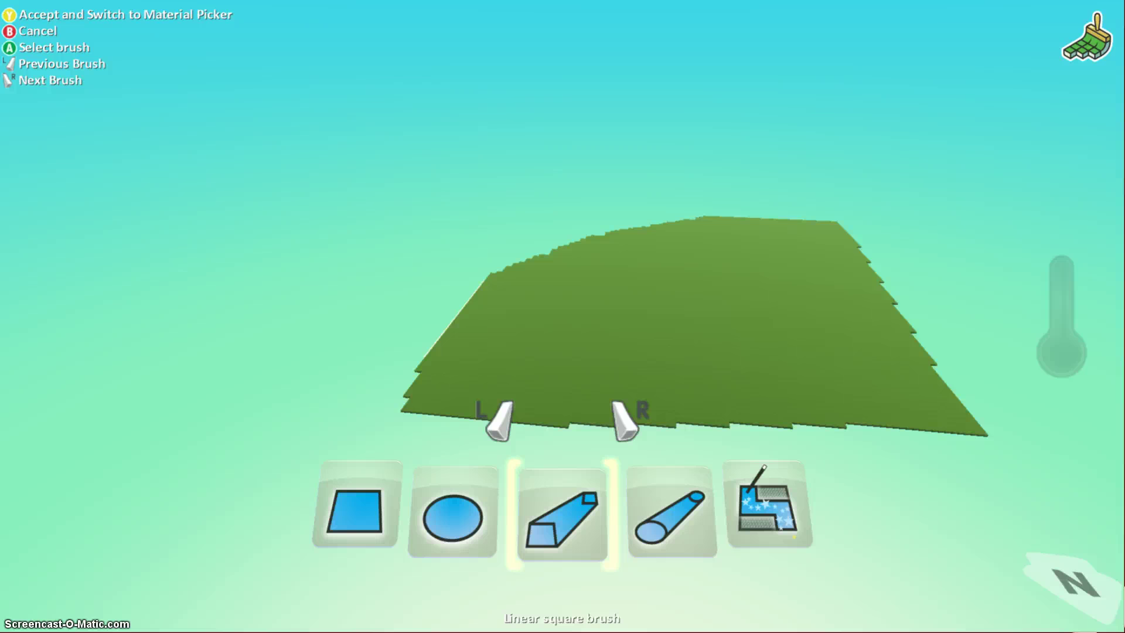
{"action": "key", "text": "y"}
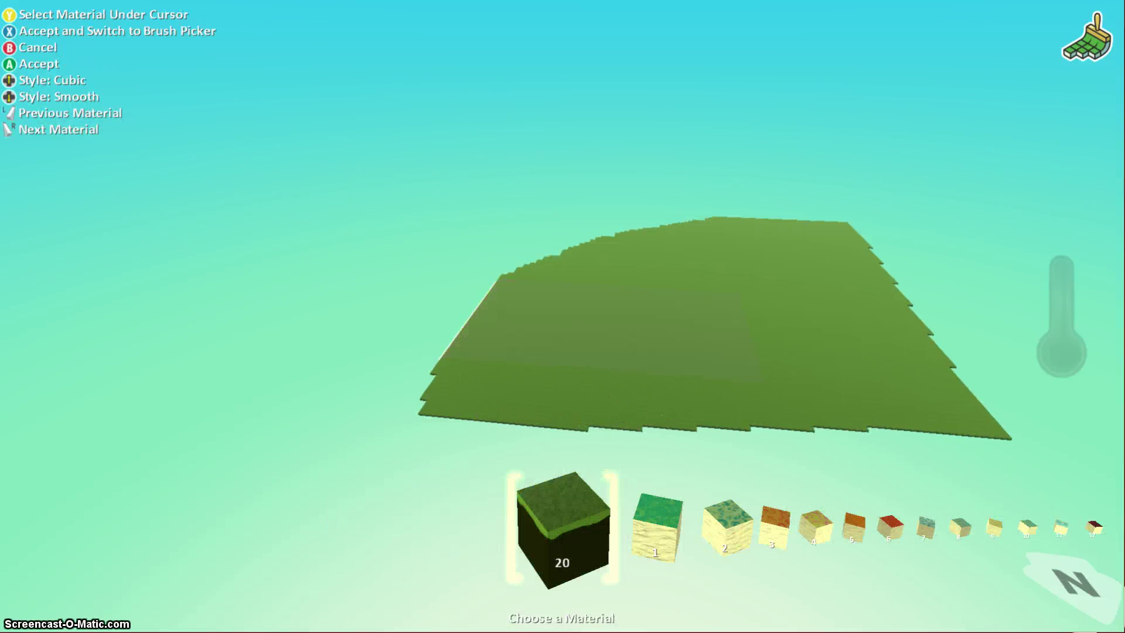
{"action": "key", "text": "Right"}
{"action": "key", "text": "Right"}
{"action": "key", "text": "Right"}
{"action": "key", "text": "Right"}
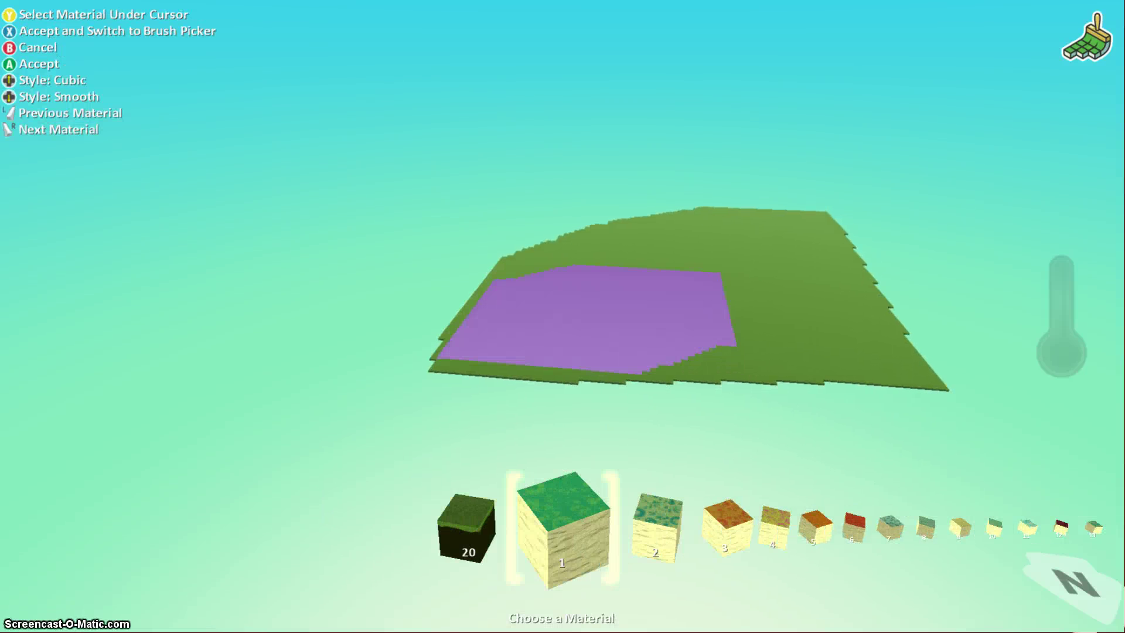
{"action": "key", "text": "Right"}
{"action": "key", "text": "Right"}
{"action": "key", "text": "Right"}
{"action": "key", "text": "Right"}
{"action": "key", "text": "Right"}
{"action": "key", "text": "Right"}
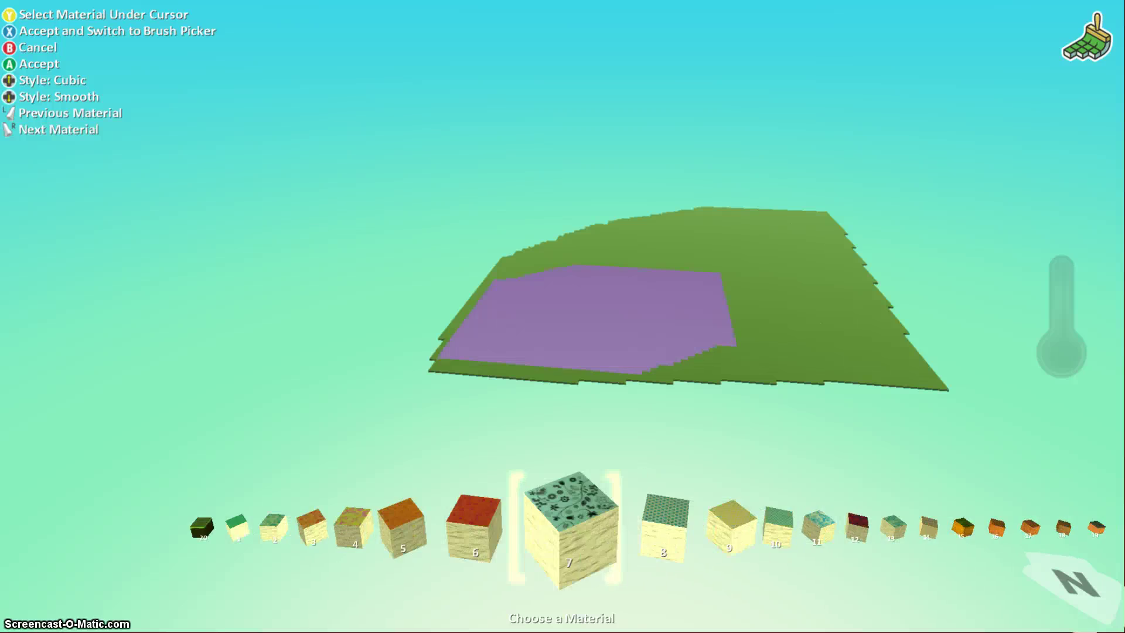
{"action": "key", "text": "Right"}
{"action": "key", "text": "Right"}
{"action": "key", "text": "Right"}
{"action": "key", "text": "Right"}
{"action": "key", "text": "Right"}
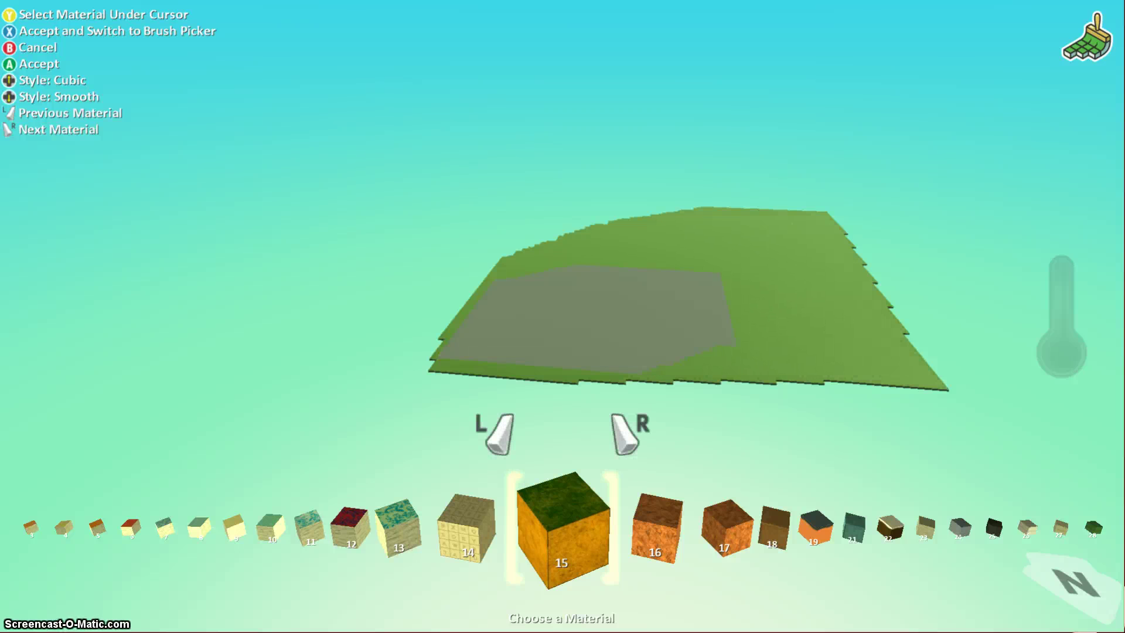
{"action": "key", "text": "Return"}
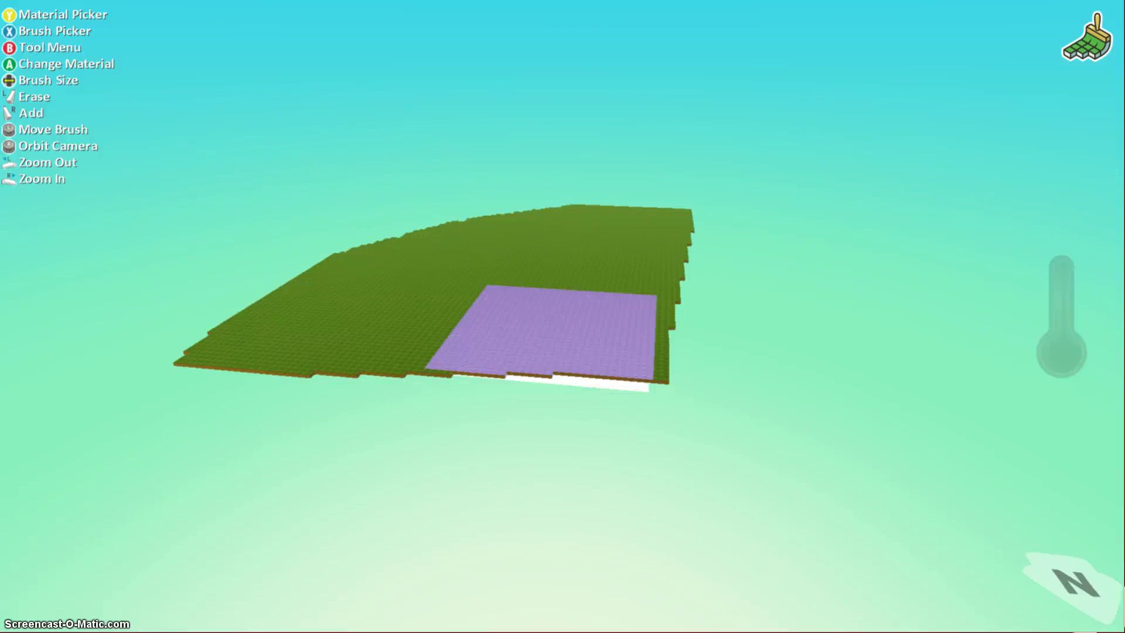
Step: Switch from the Ground Brush to the Up/Down tool and shrink its brush to a small square
{"action": "key", "text": "b"}
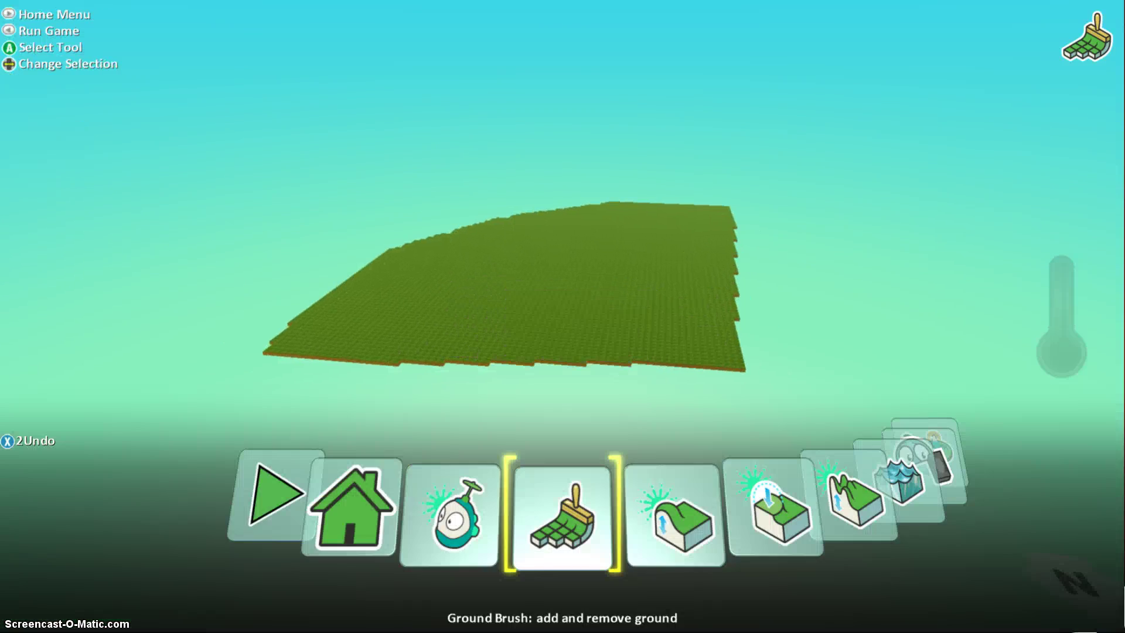
{"action": "key", "text": "Right"}
{"action": "key", "text": "Return"}
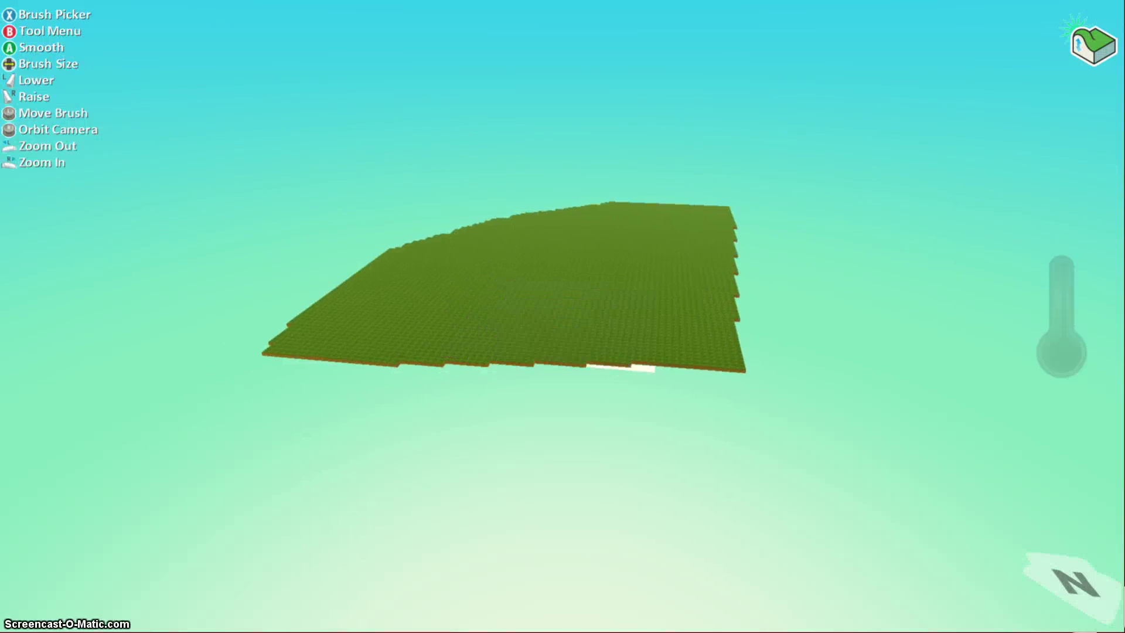
{"action": "key", "text": "b"}
{"action": "key", "text": "Right"}
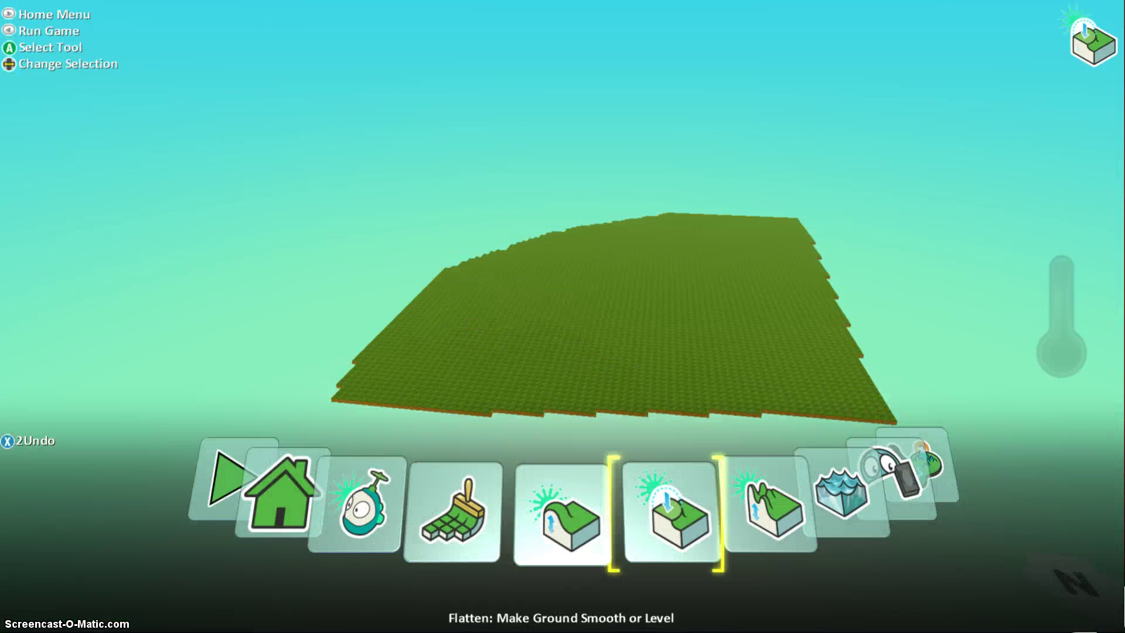
{"action": "key", "text": "Left"}
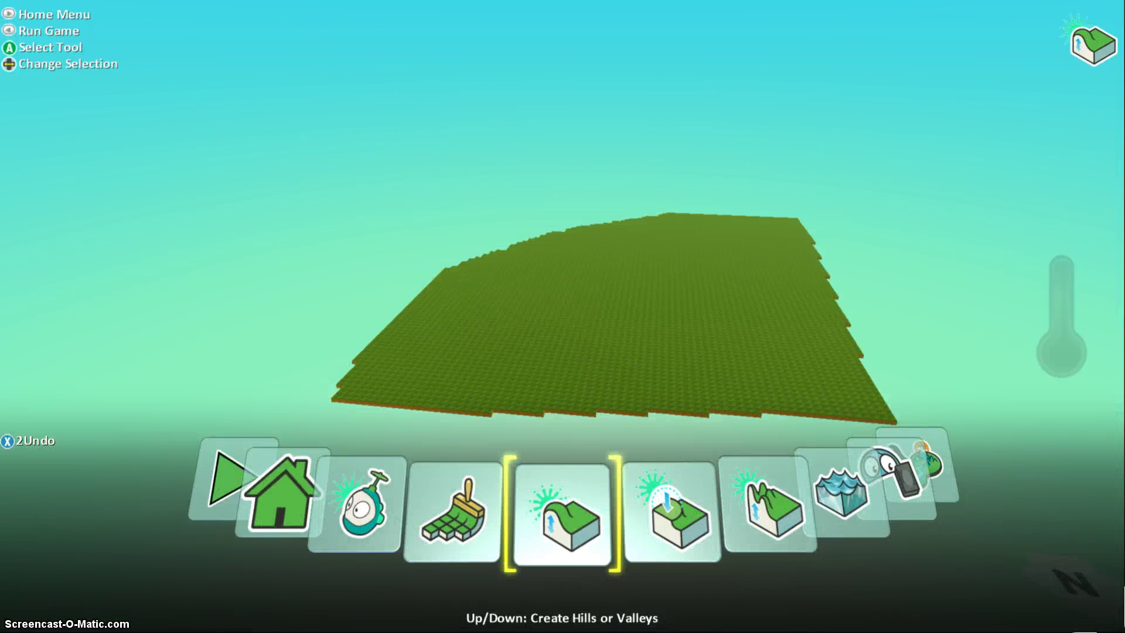
{"action": "key", "text": "Left"}
{"action": "key", "text": "Right"}
{"action": "key", "text": "Left"}
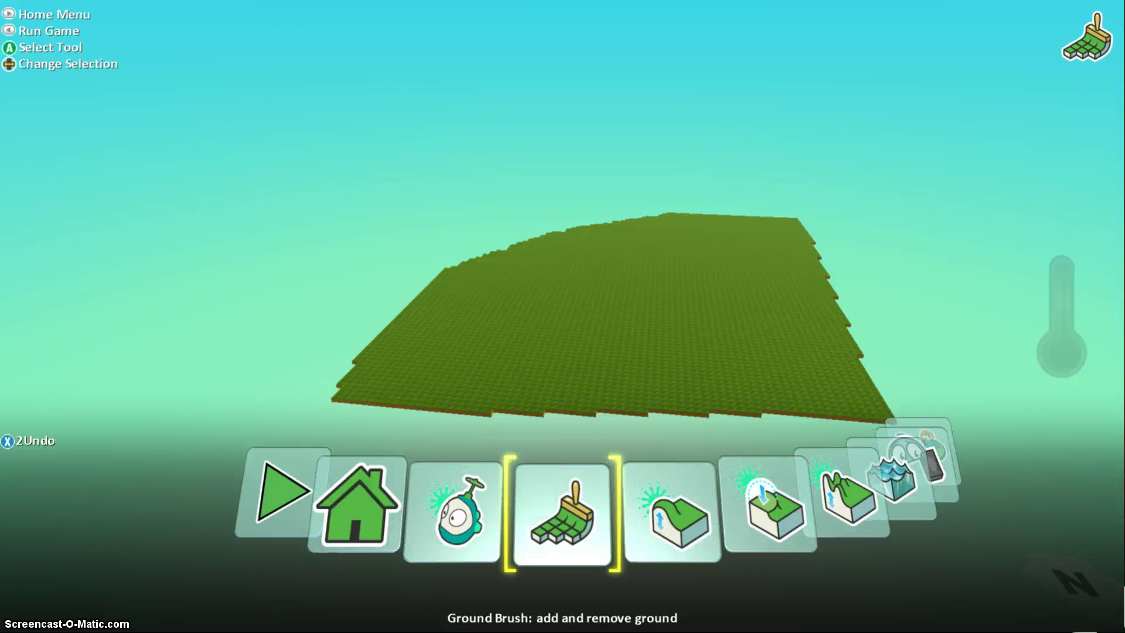
{"action": "key", "text": "Right"}
{"action": "key", "text": "a"}
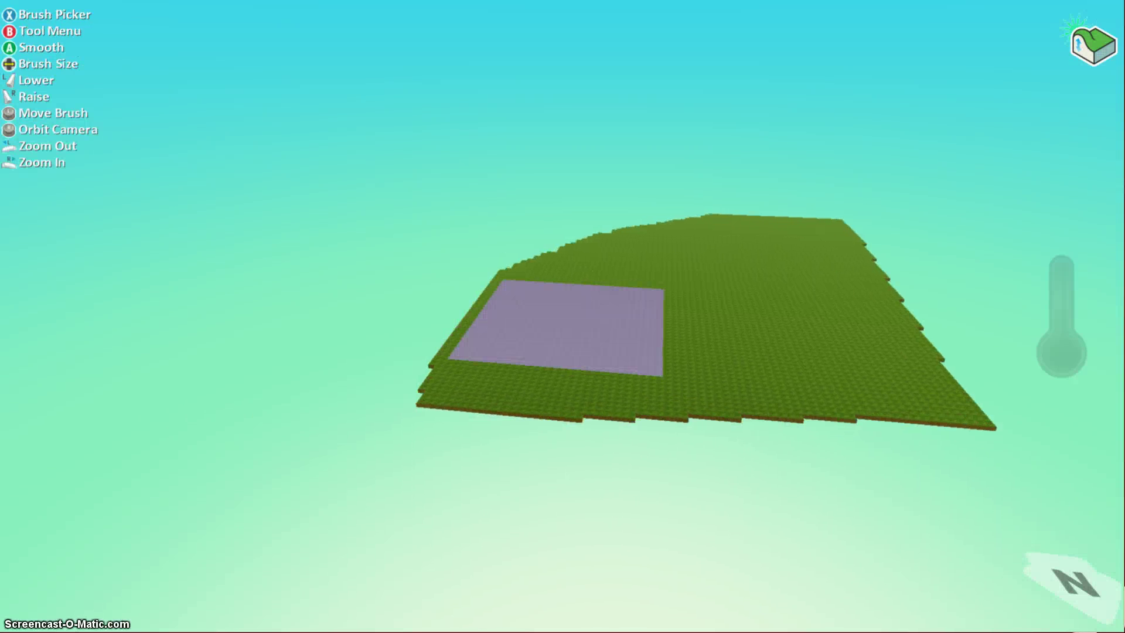
{"action": "key", "text": "Left"}
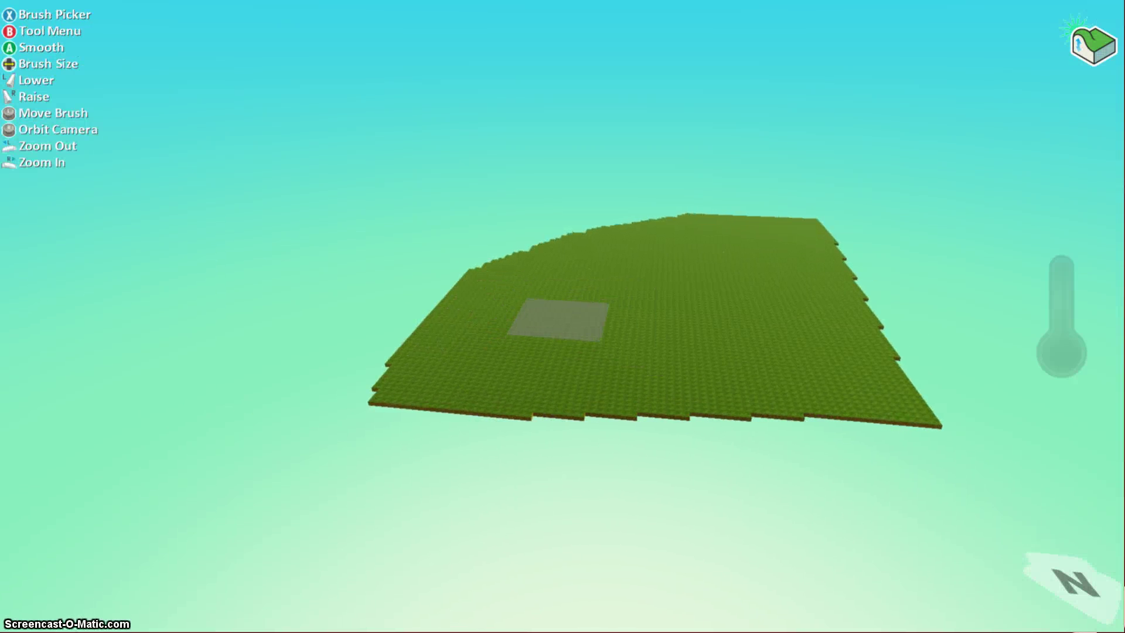
Step: Raise five separate square blocks of terrain spread across the ground
{"action": "key", "text": "Left"}
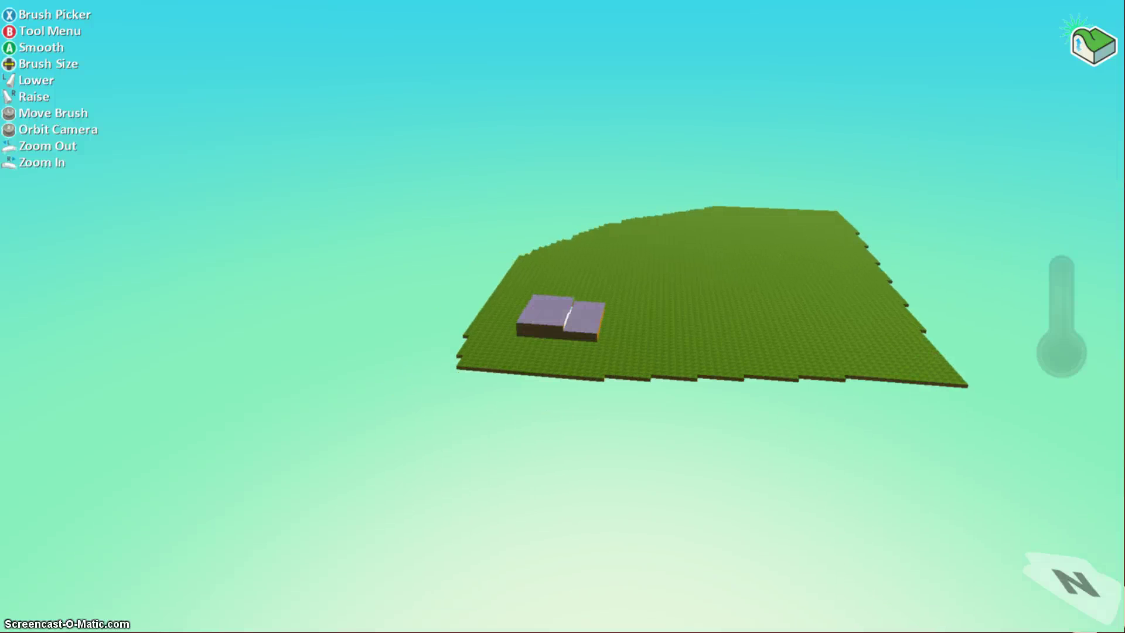
{"action": "key", "text": "Left"}
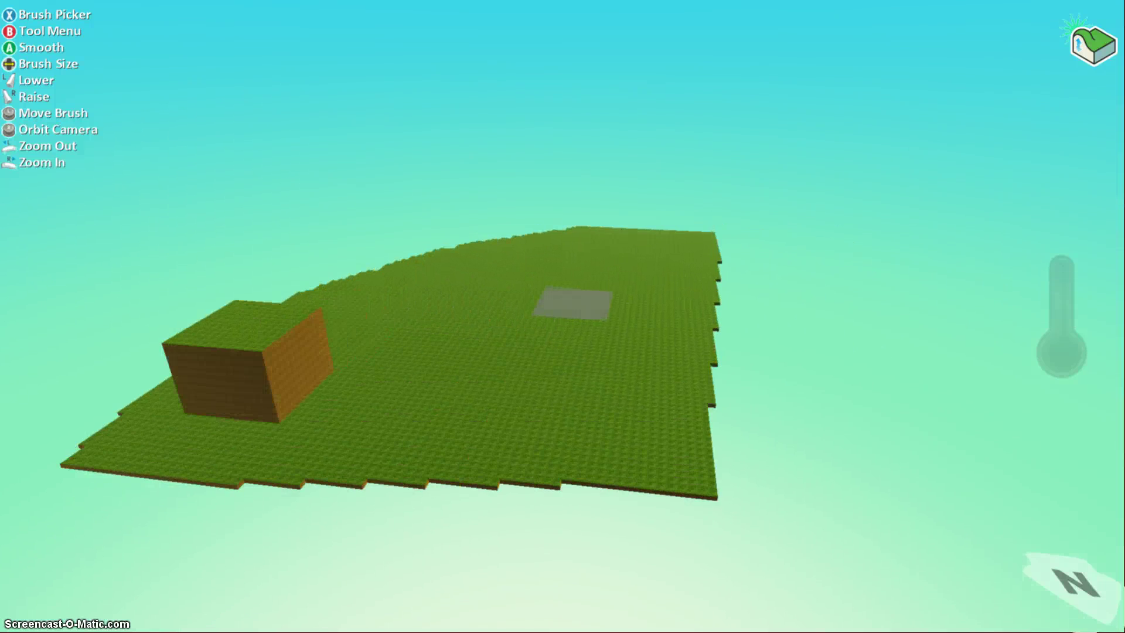
{"action": "key", "text": "Left"}
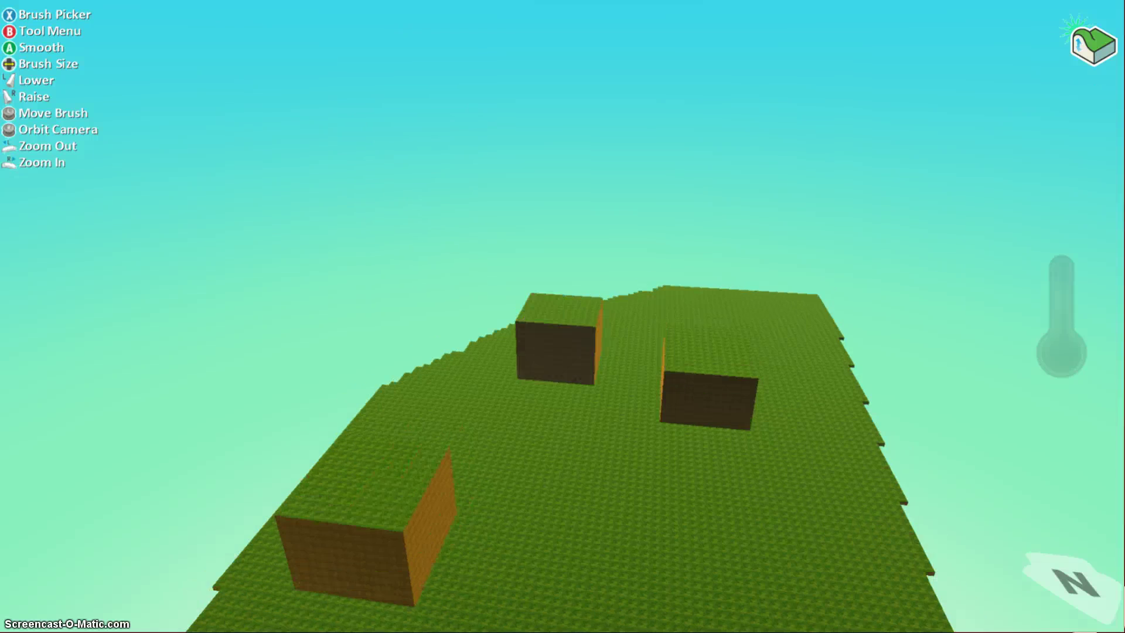
{"action": "key", "text": "Left"}
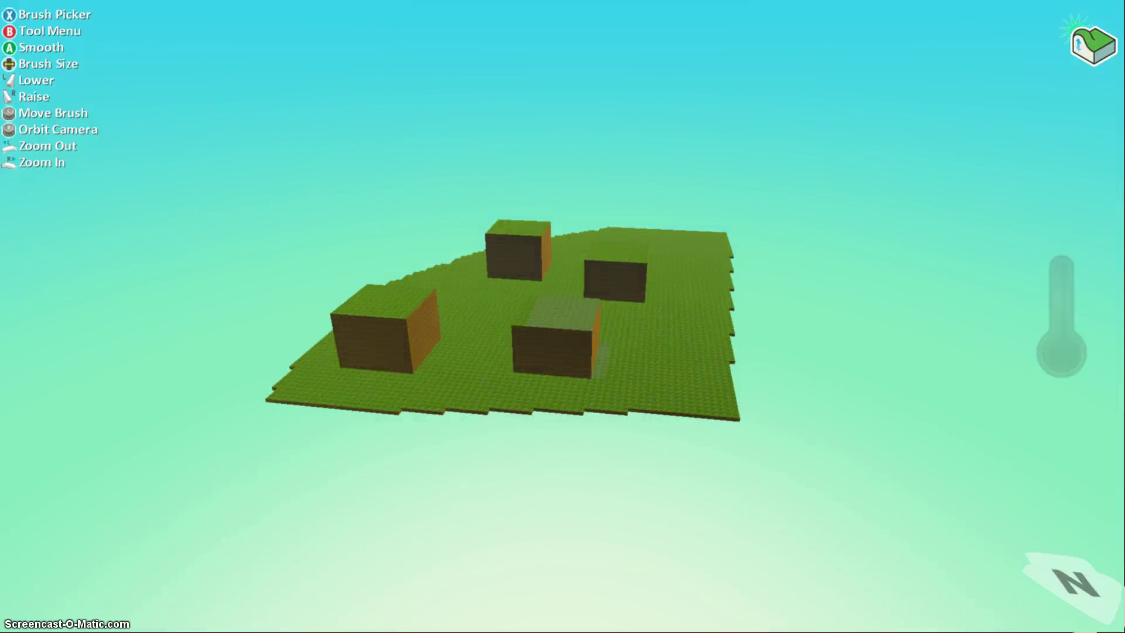
{"action": "scroll", "coordinate": [504, 319], "scroll_direction": "up", "scroll_amount": 5}
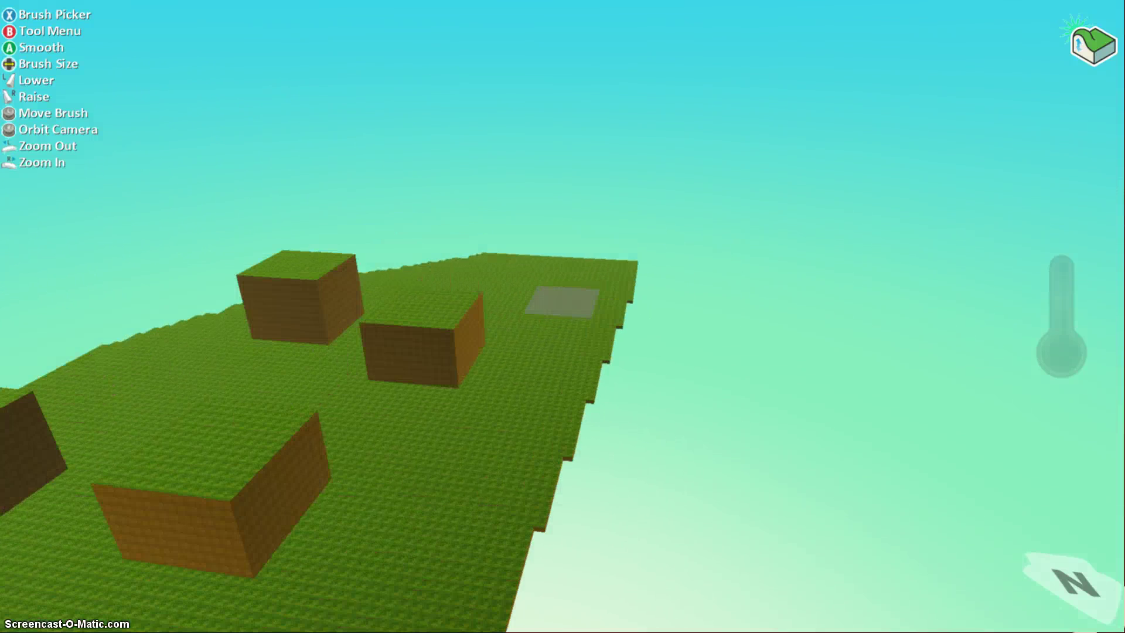
{"action": "key", "text": "Left"}
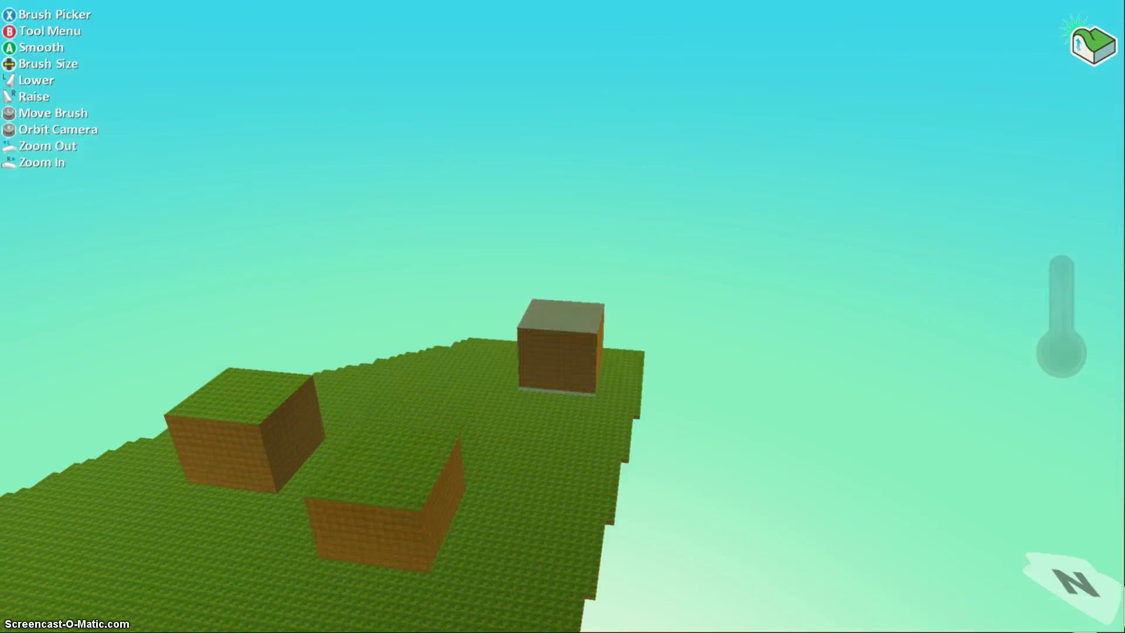
Step: Use the Flatten tool with an enlarged brush to smooth the five raised blocks into rolling hills
{"action": "key", "text": "Escape"}
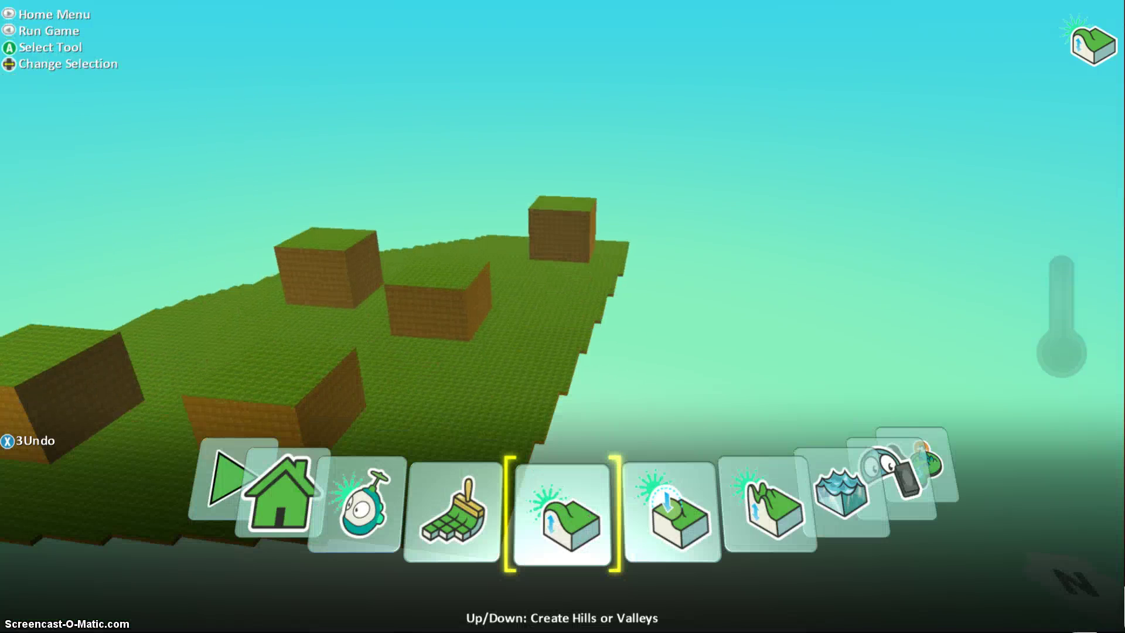
{"action": "key", "text": "Right"}
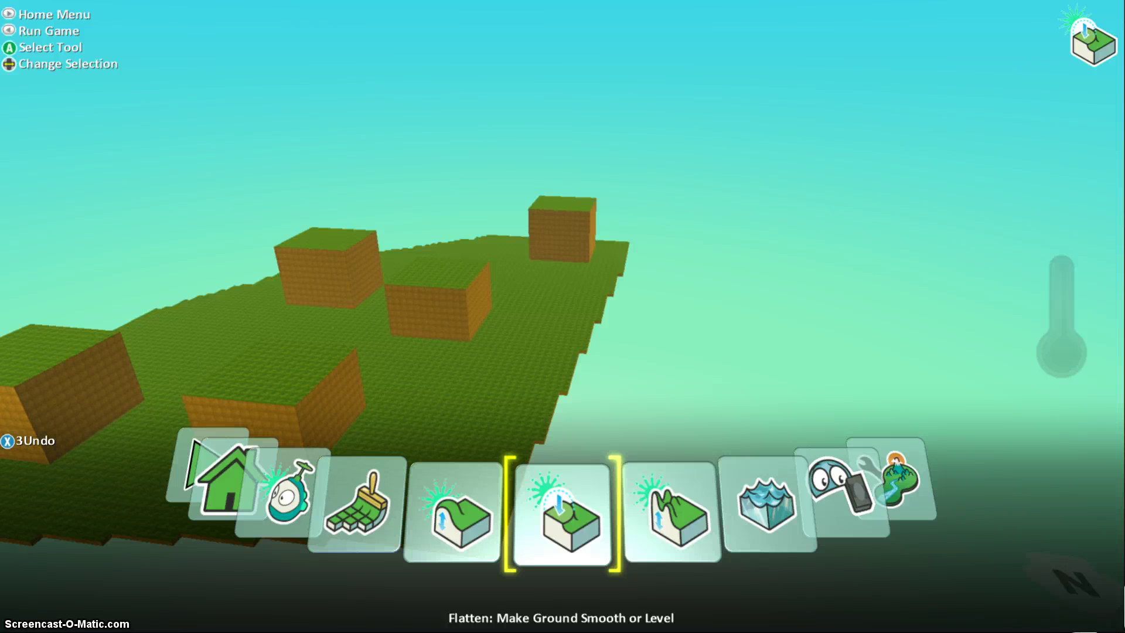
{"action": "key", "text": "Return"}
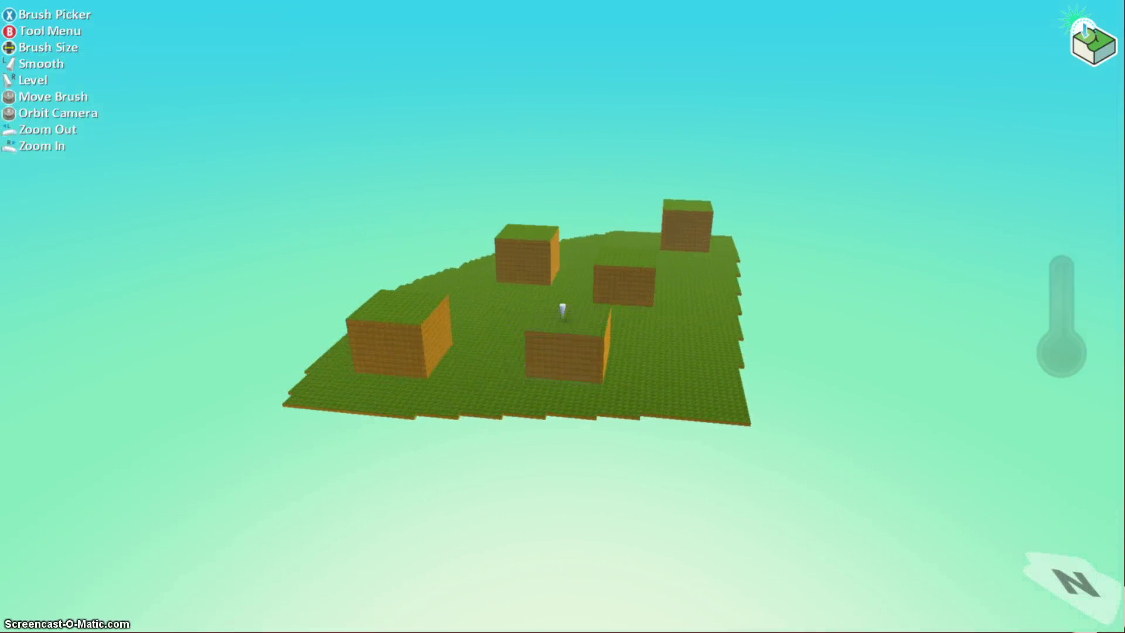
{"action": "key", "text": "Up"}
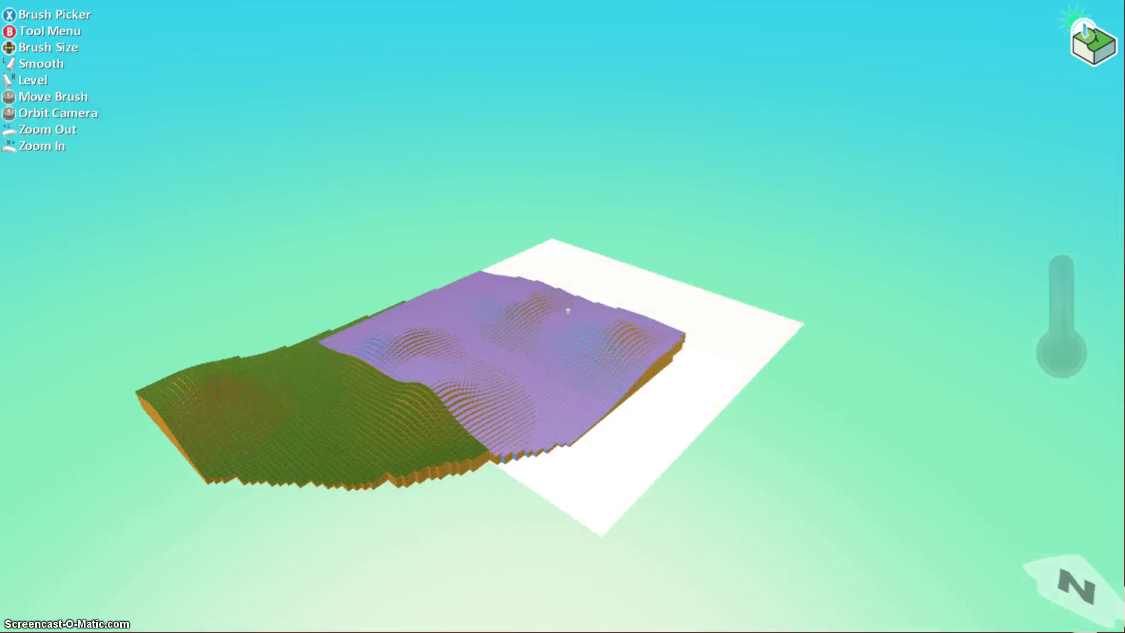
Step: Leave the terrain height tool and switch to the Object Tool for adding characters and objects
{"action": "key", "text": "Escape"}
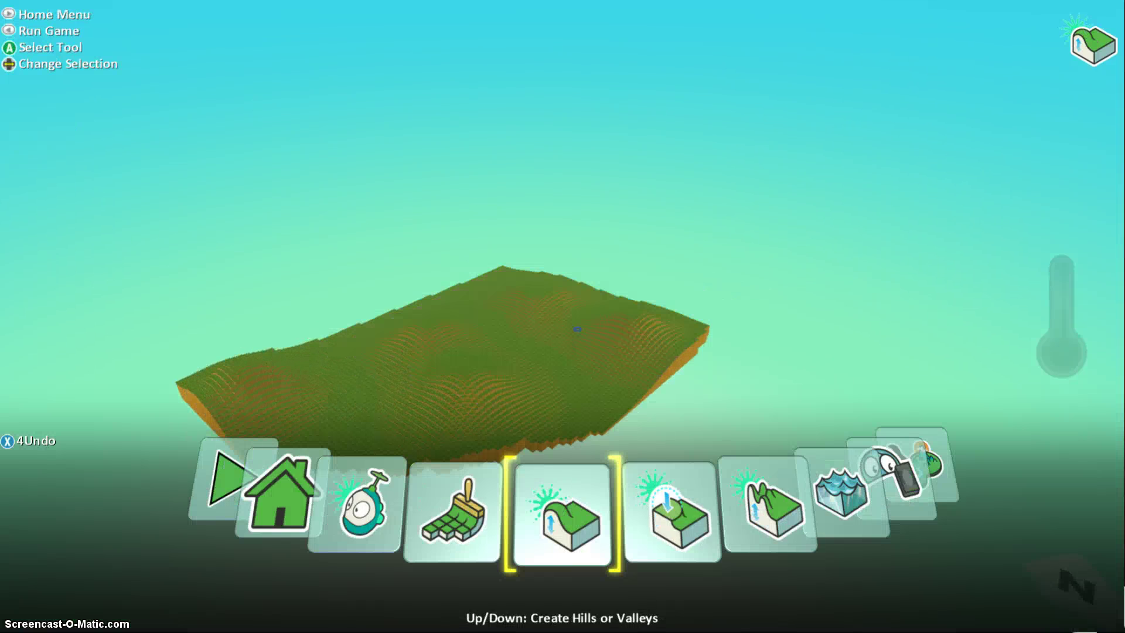
{"action": "key", "text": "Right"}
{"action": "key", "text": "Right"}
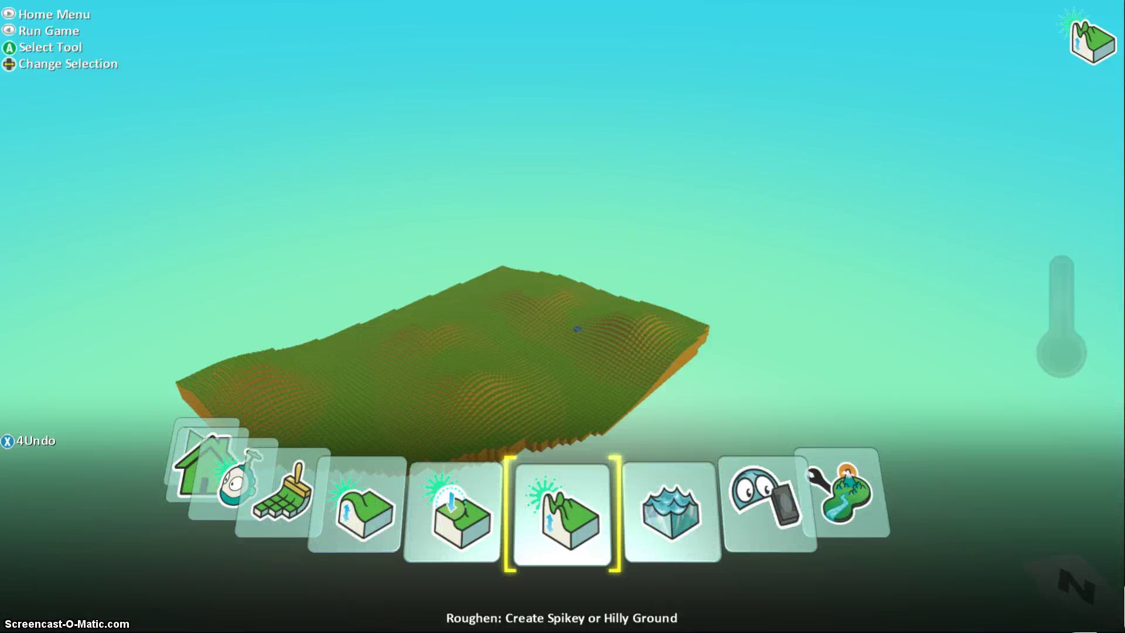
{"action": "key", "text": "Left"}
{"action": "key", "text": "Left"}
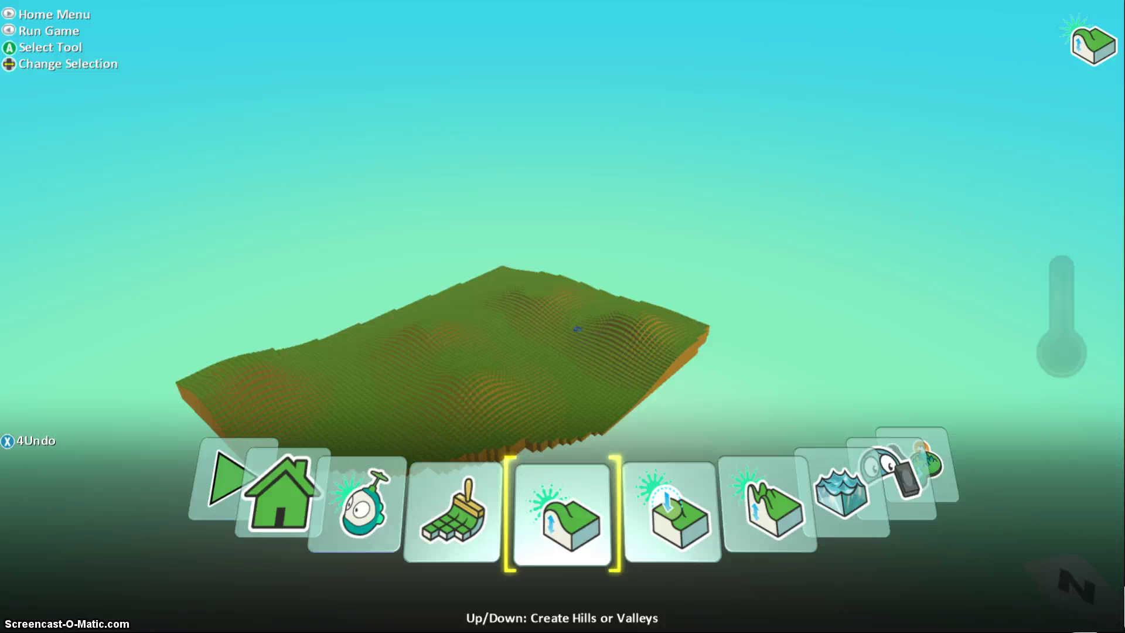
{"action": "key", "text": "Left"}
{"action": "key", "text": "Left"}
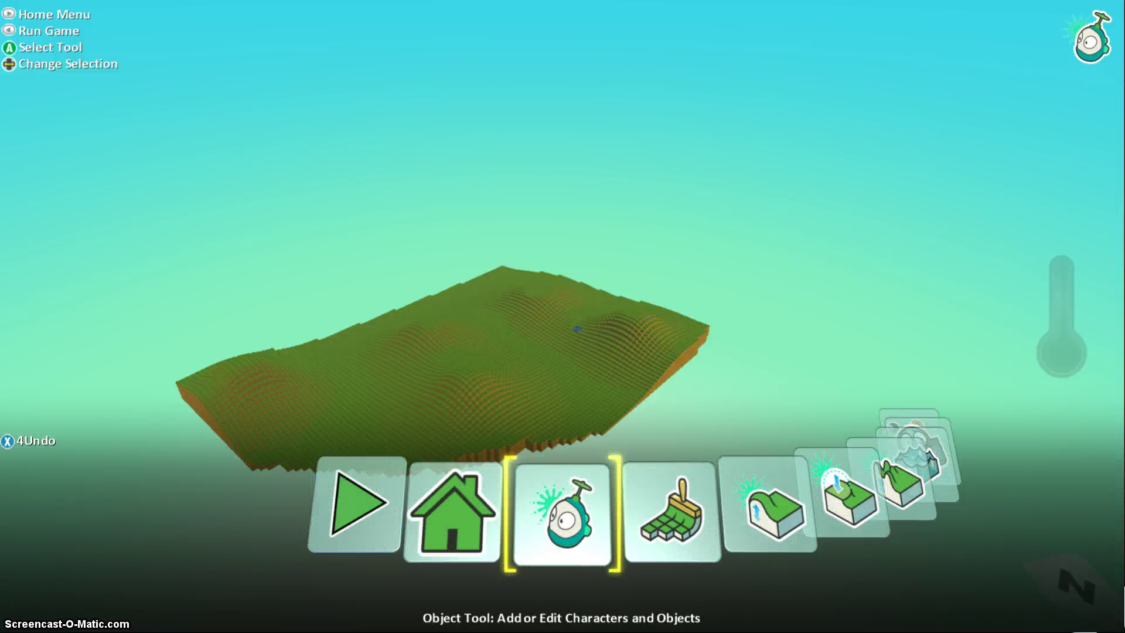
{"action": "key", "text": "Left"}
{"action": "key", "text": "Right"}
{"action": "key", "text": "Return"}
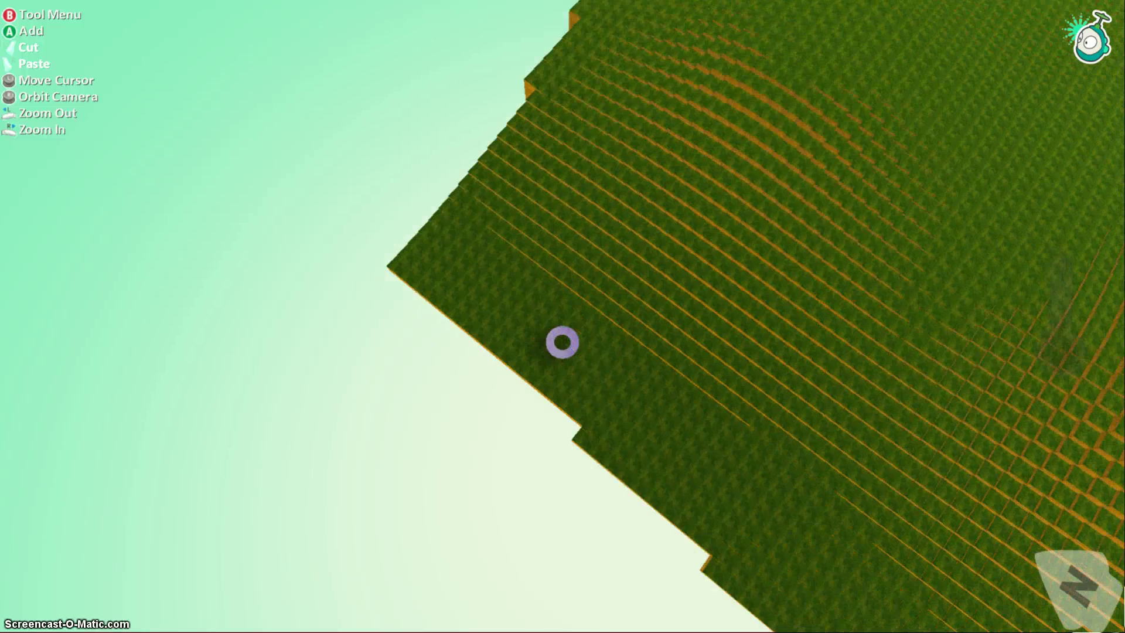
Step: Add a Kodu character on the low ground near the corner of the terrain
{"action": "key", "text": "Return"}
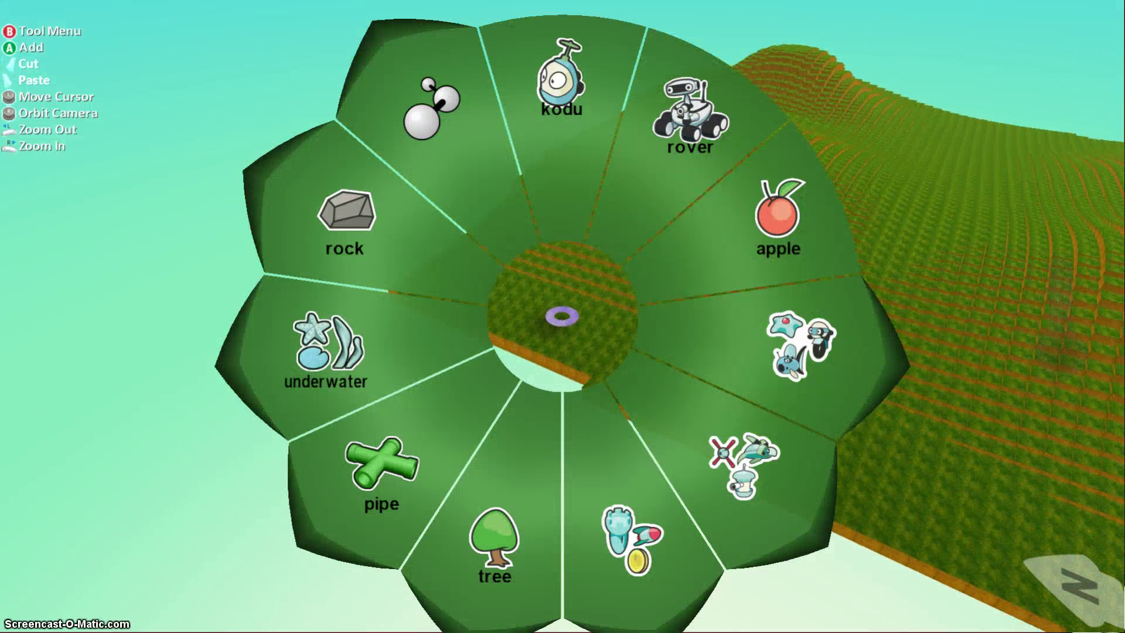
{"action": "key", "text": "Up"}
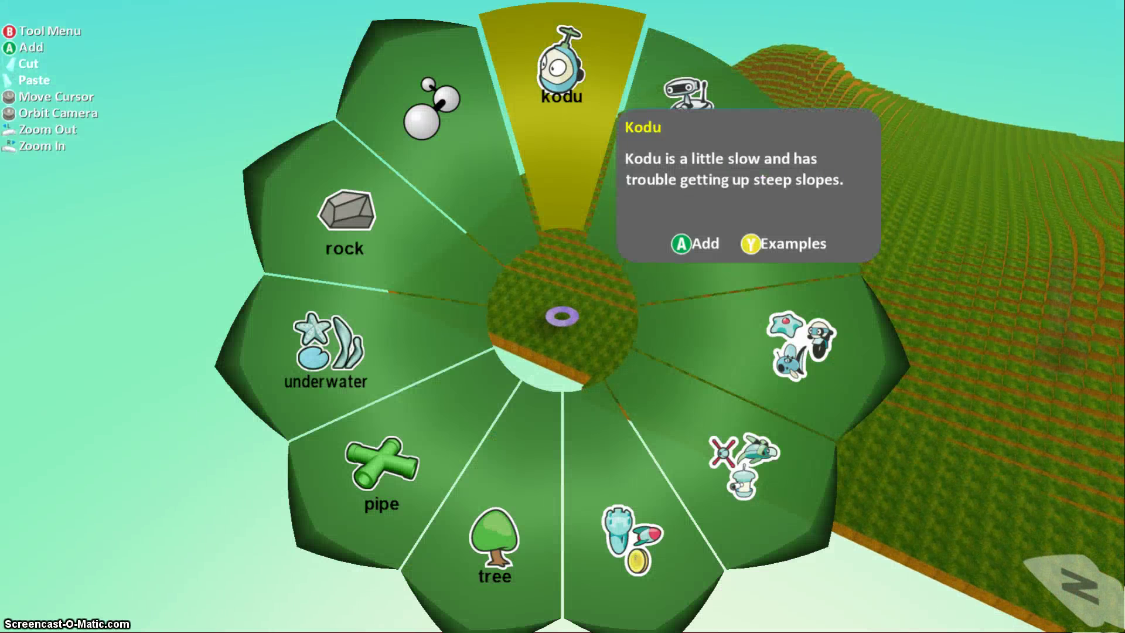
{"action": "key", "text": "Return"}
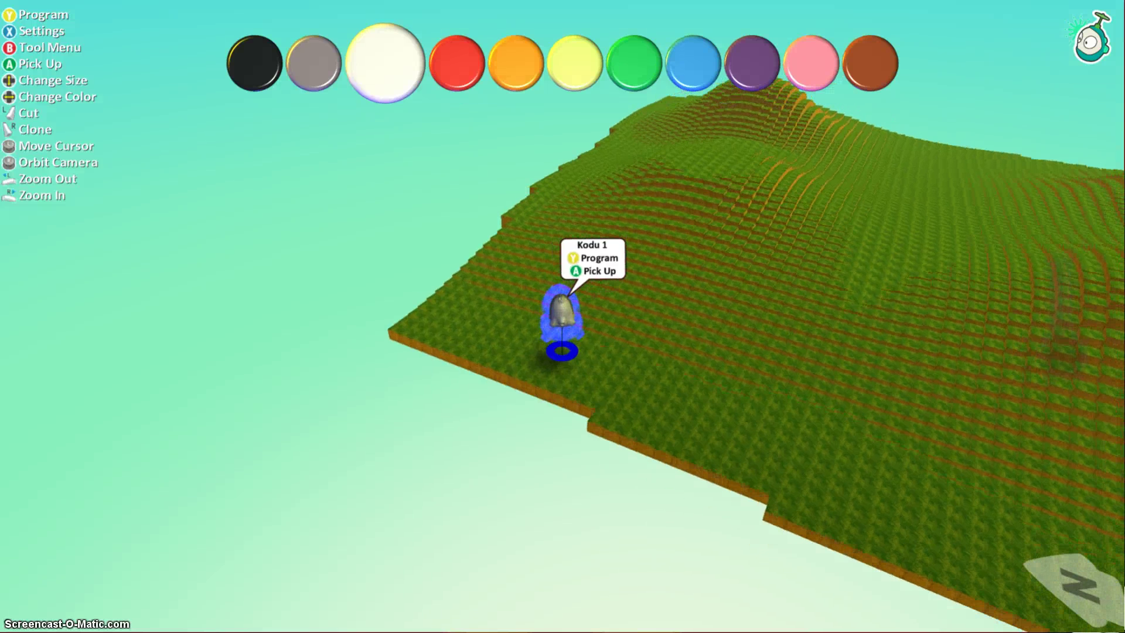
Step: Change the new Kodu's colour to blue
{"action": "key", "text": "Right"}
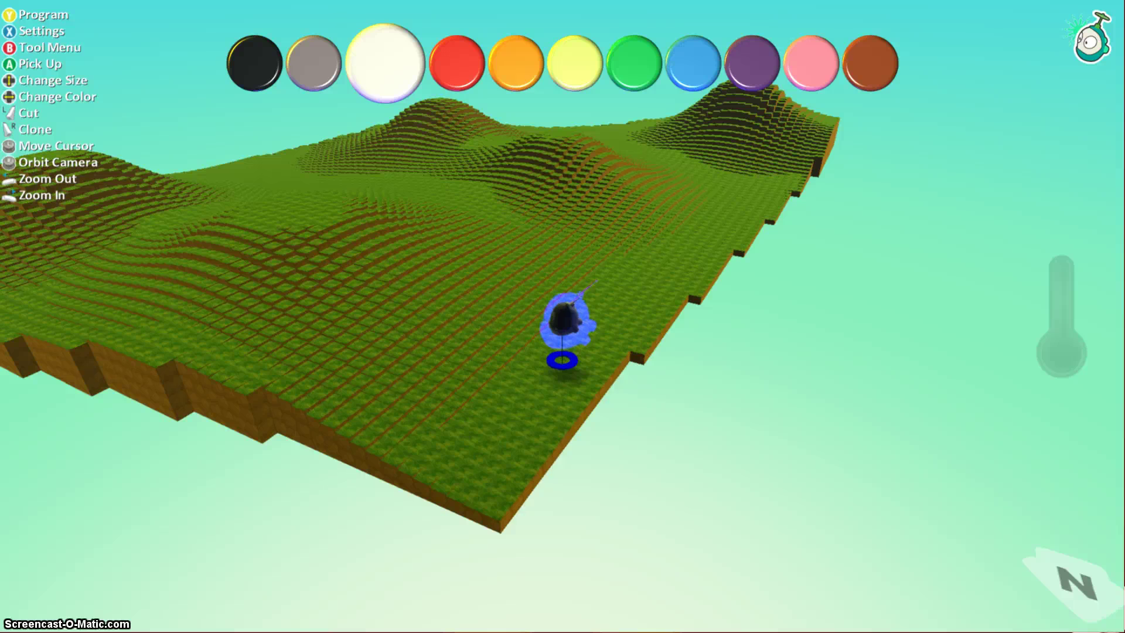
{"action": "key", "text": "Right"}
{"action": "key", "text": "Right"}
{"action": "key", "text": "Right"}
{"action": "key", "text": "Right"}
{"action": "key", "text": "Right"}
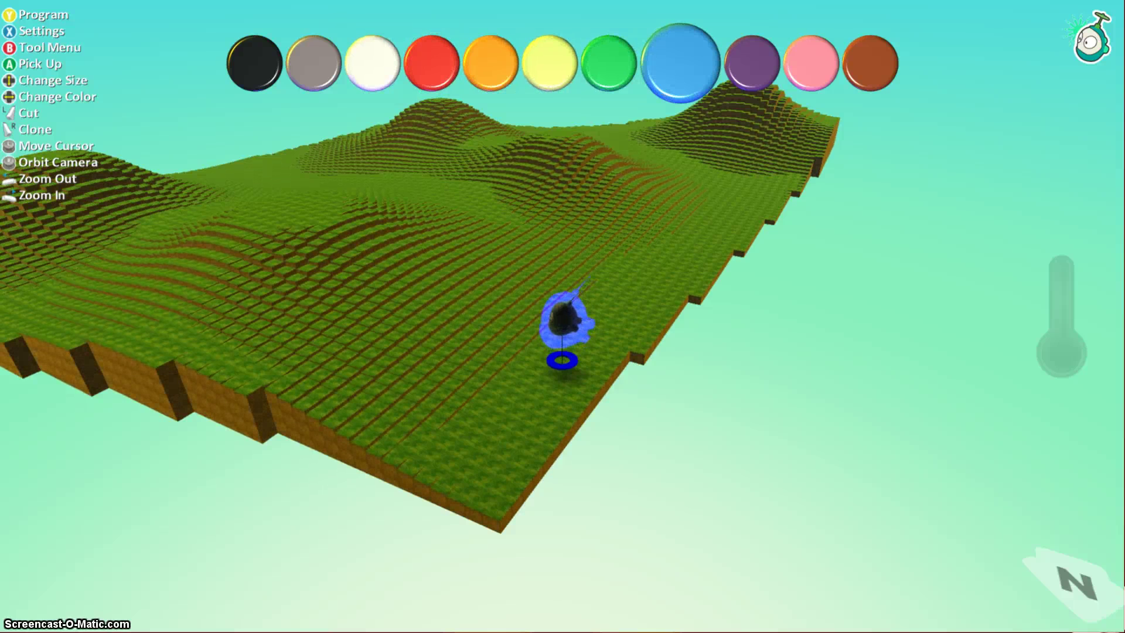
{"action": "key", "text": "Return"}
{"action": "key", "text": "Return"}
{"action": "key", "text": "Right"}
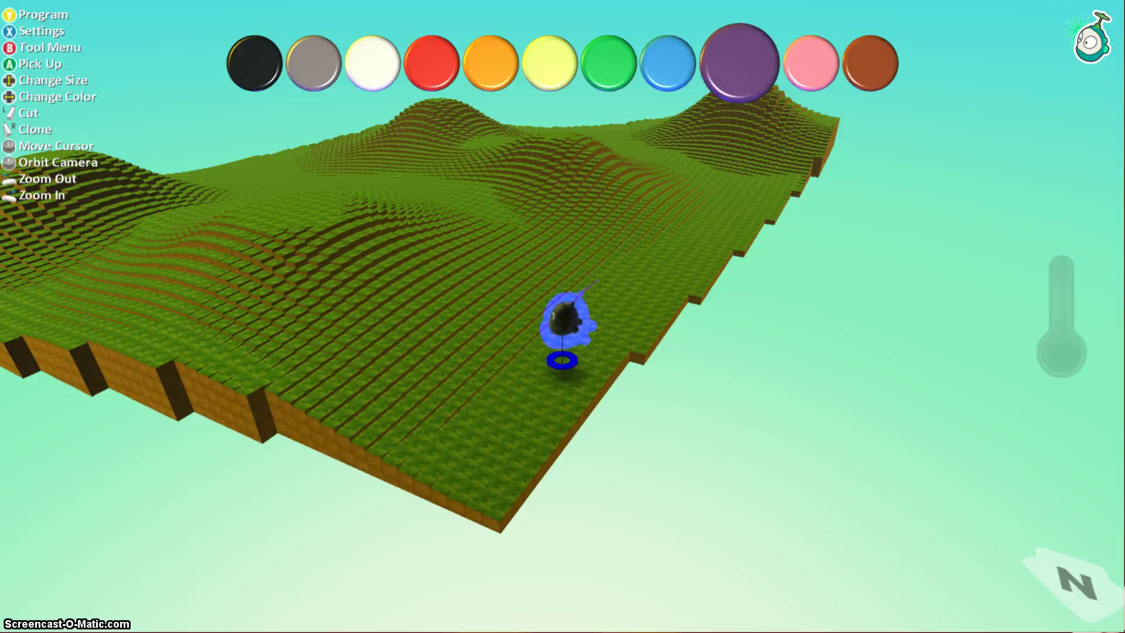
{"action": "key", "text": "Left"}
{"action": "key", "text": "Right"}
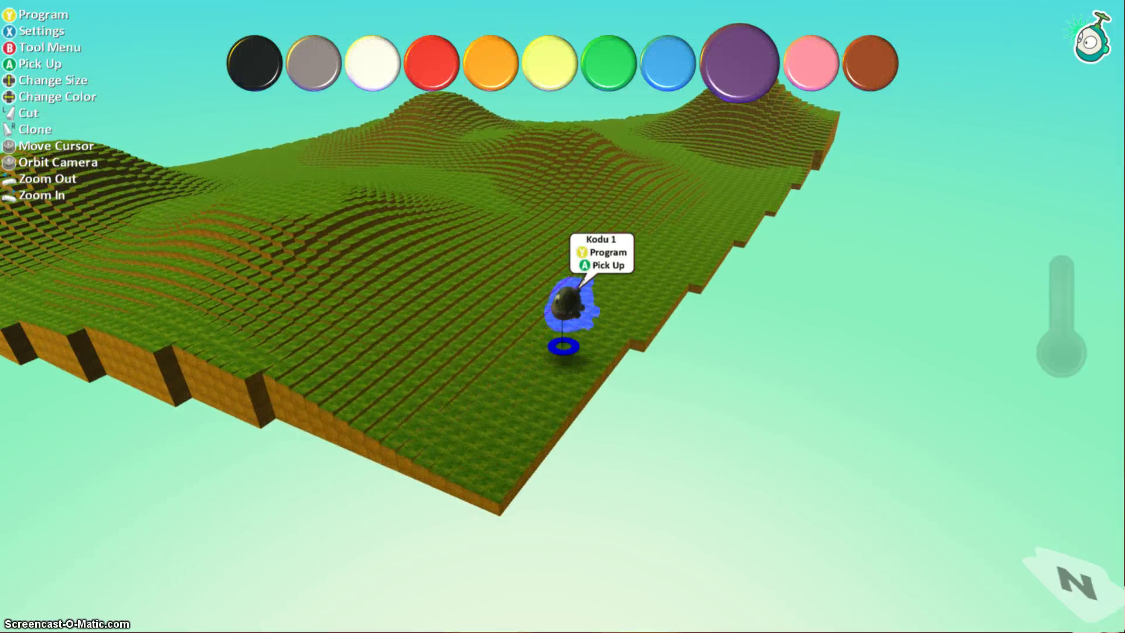
{"action": "key", "text": "Left"}
{"action": "key", "text": "Return"}
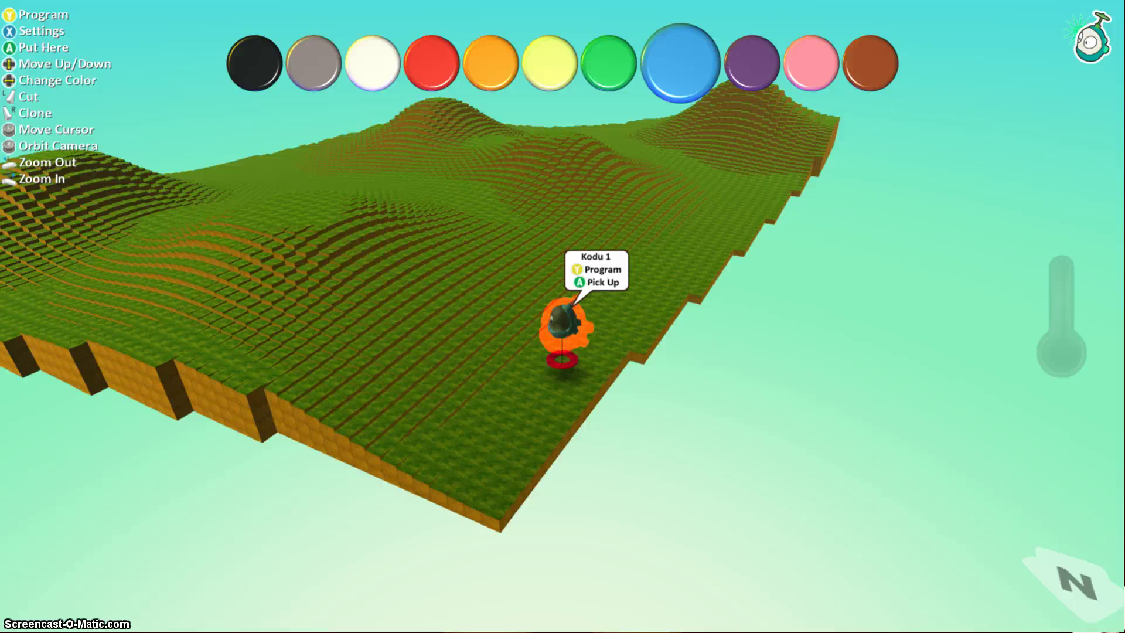
{"action": "key", "text": "Return"}
{"action": "key", "text": "Right"}
{"action": "key", "text": "Left"}
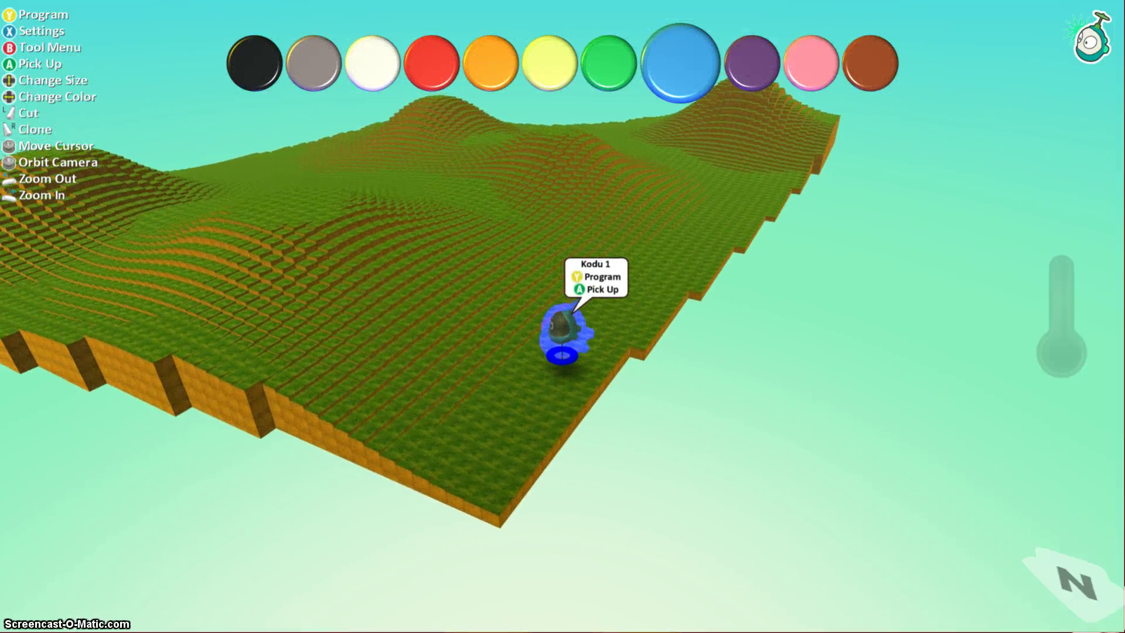
Step: Enlarge the blue Kodu and shrink it back to a small size
{"action": "key", "text": "Up"}
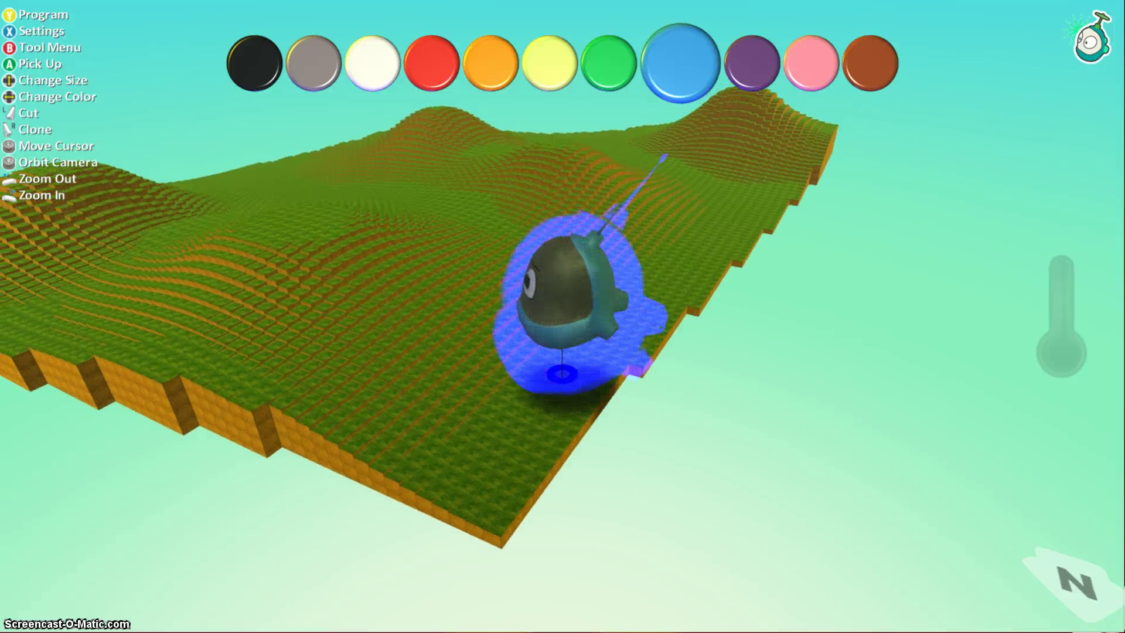
{"action": "scroll", "coordinate": [563, 316], "scroll_direction": "down", "scroll_amount": 4}
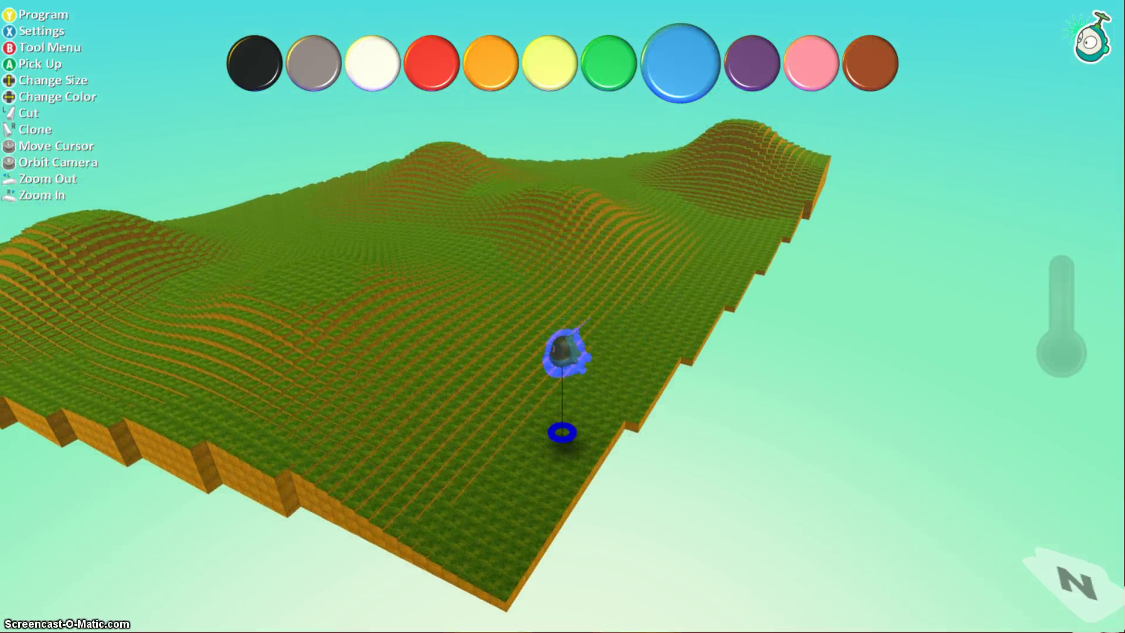
{"action": "key", "text": "Down"}
{"action": "key", "text": "Up"}
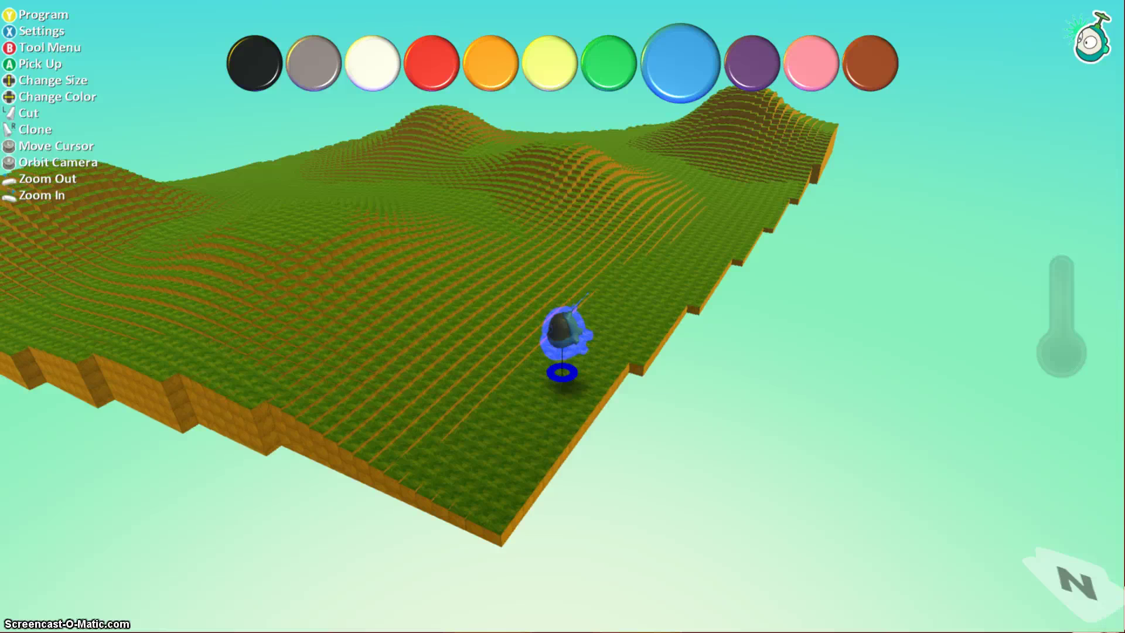
Step: Pick up the blue Kodu, adjust its height above the ground and put it back near the terrain corner
{"action": "key", "text": "a"}
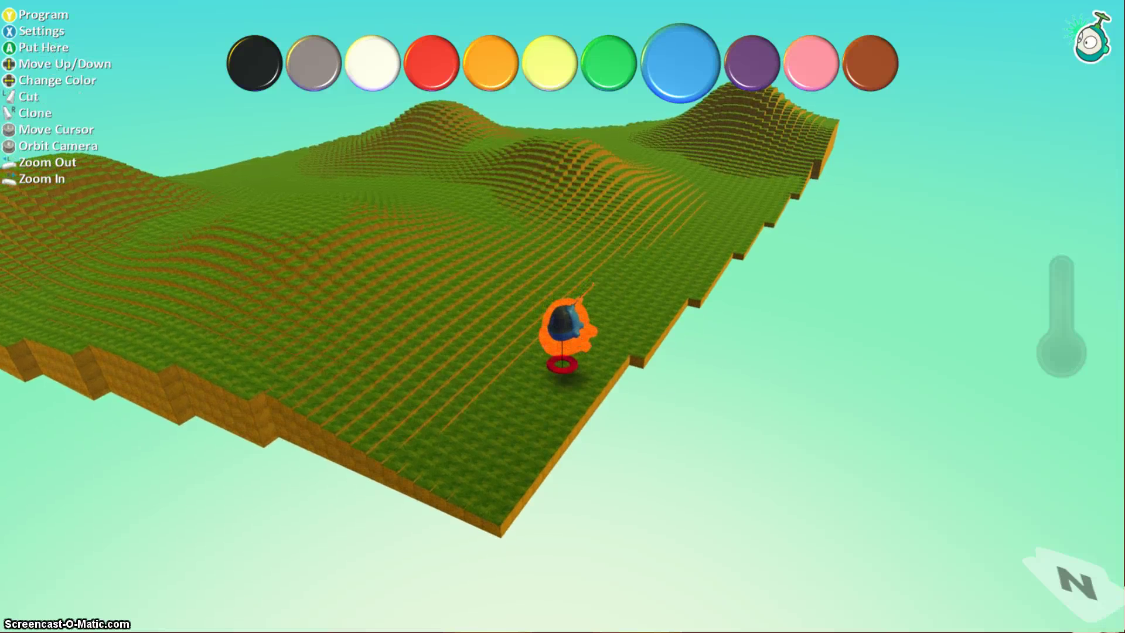
{"action": "key", "text": "Down"}
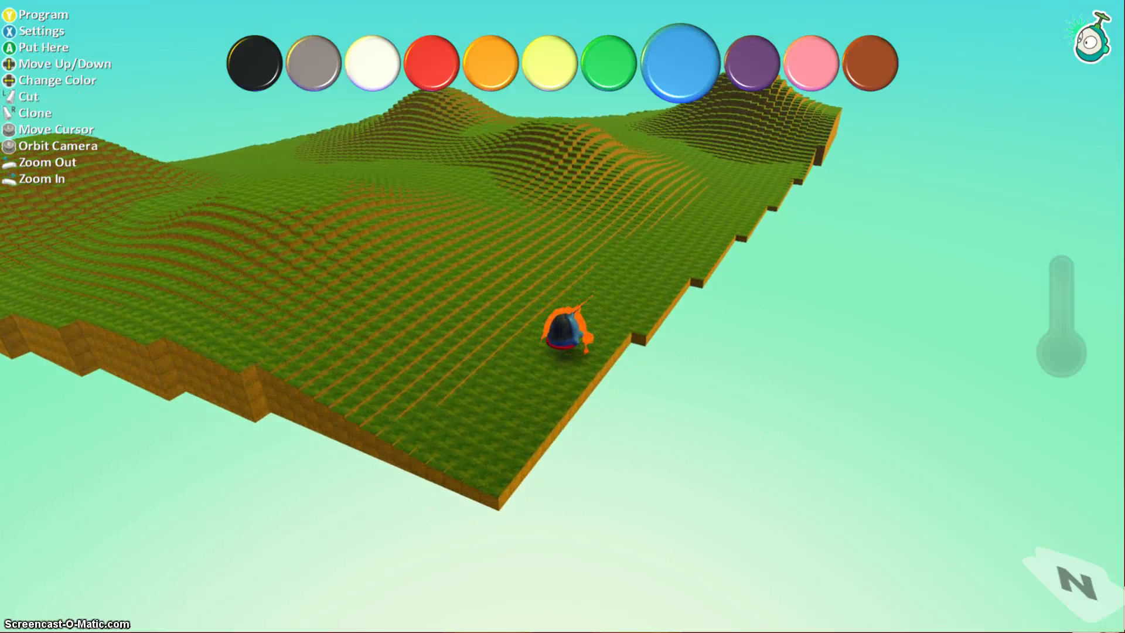
{"action": "key", "text": "Up"}
{"action": "key", "text": "Down"}
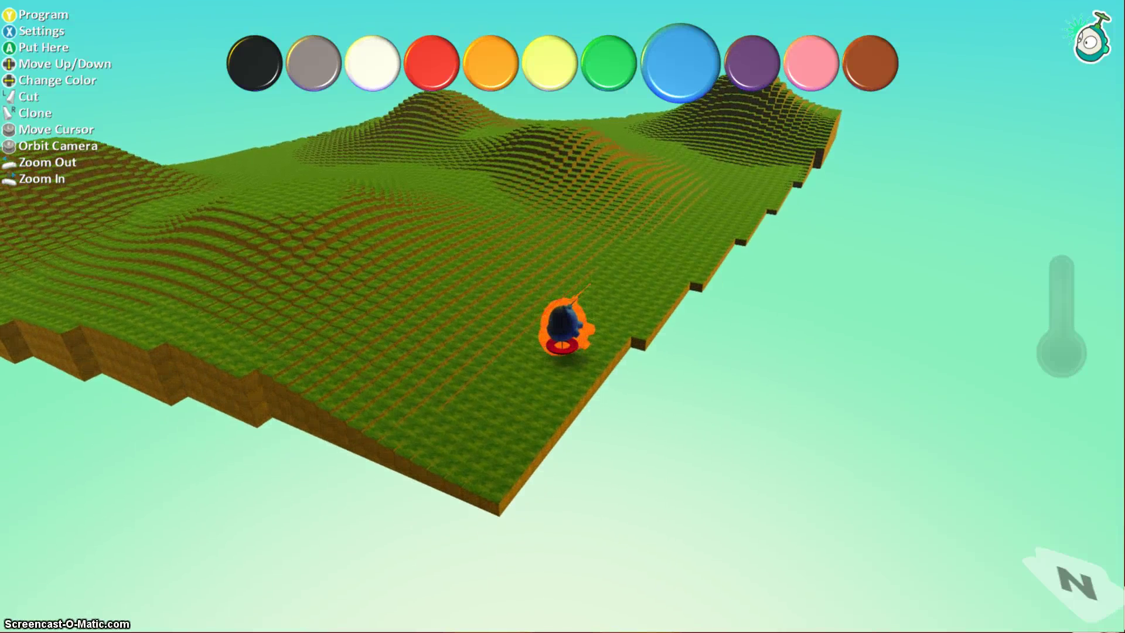
{"action": "key", "text": "Page_Up"}
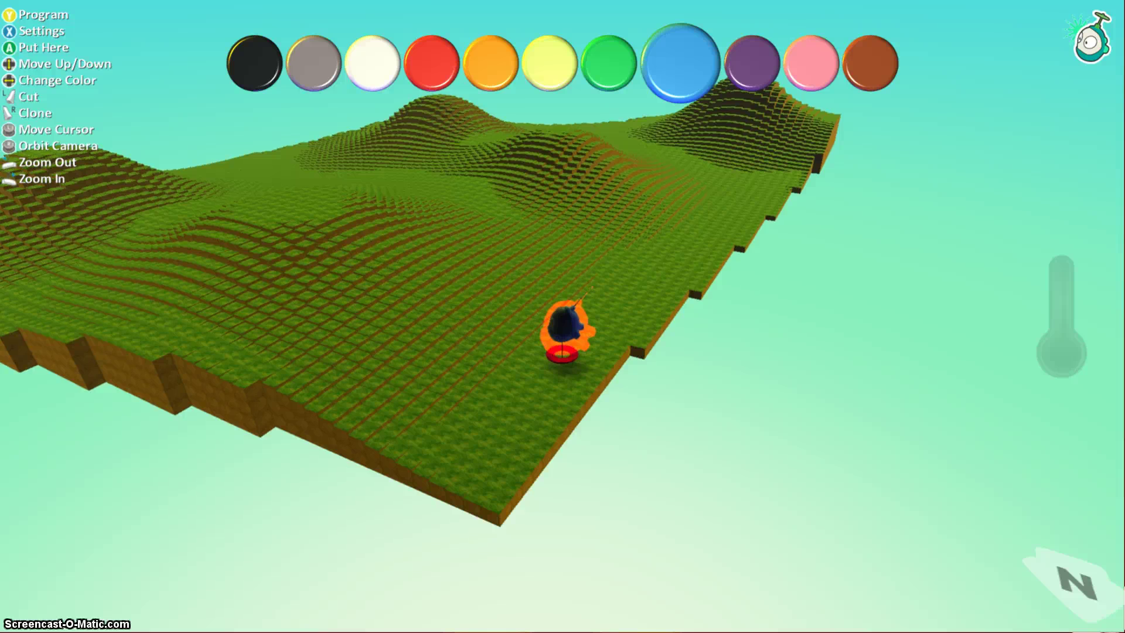
{"action": "key", "text": "Return"}
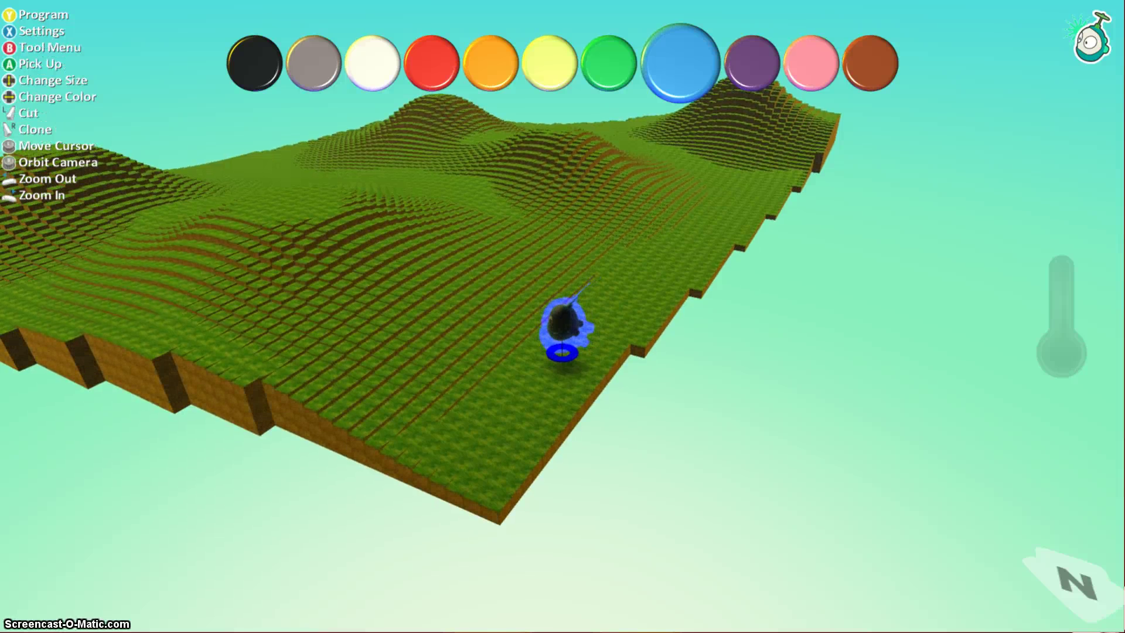
Step: Open the blue Kodu's program and set the first rule's WHEN condition to gamepad with L stick
{"action": "key", "text": "y"}
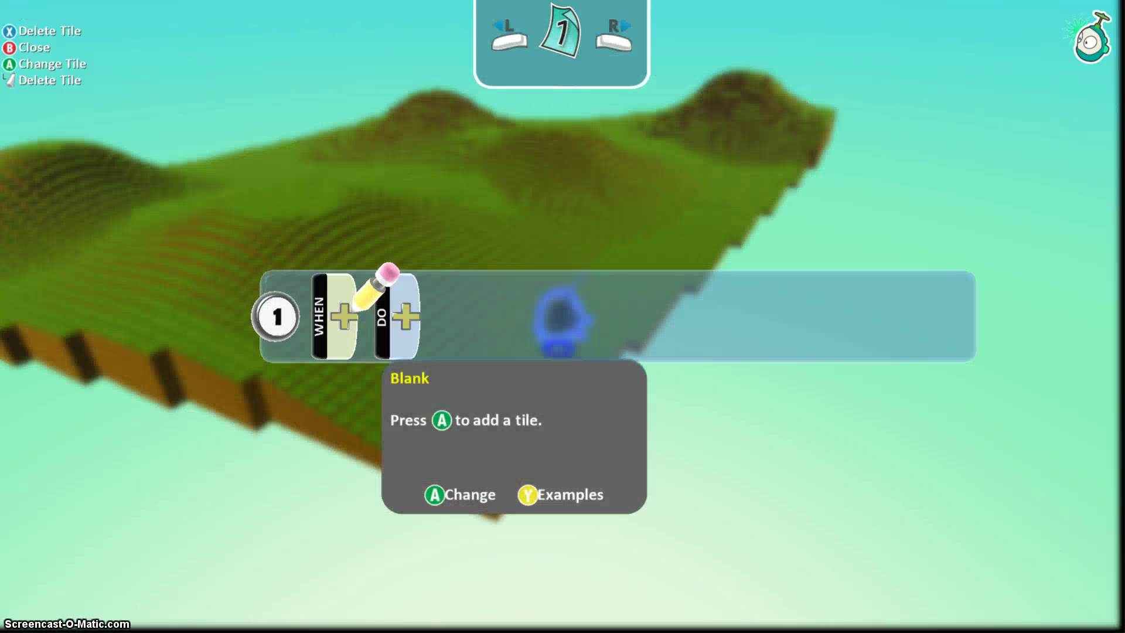
{"action": "key", "text": "Up"}
{"action": "key", "text": "Down"}
{"action": "key", "text": "Return"}
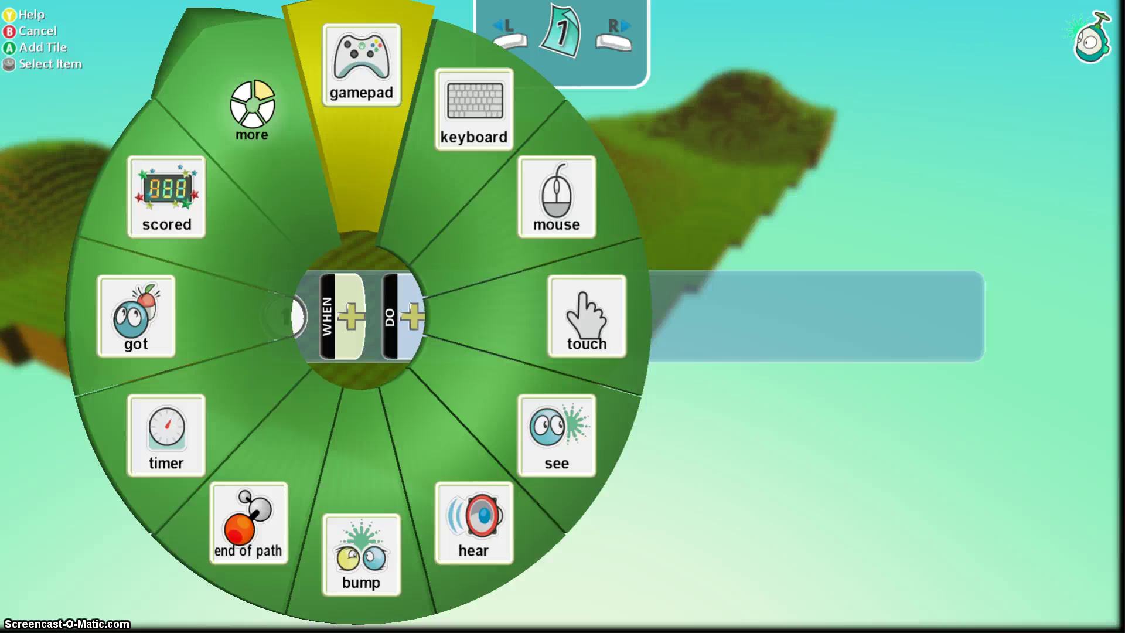
{"action": "key", "text": "Return"}
{"action": "key", "text": "Return"}
{"action": "key", "text": "Return"}
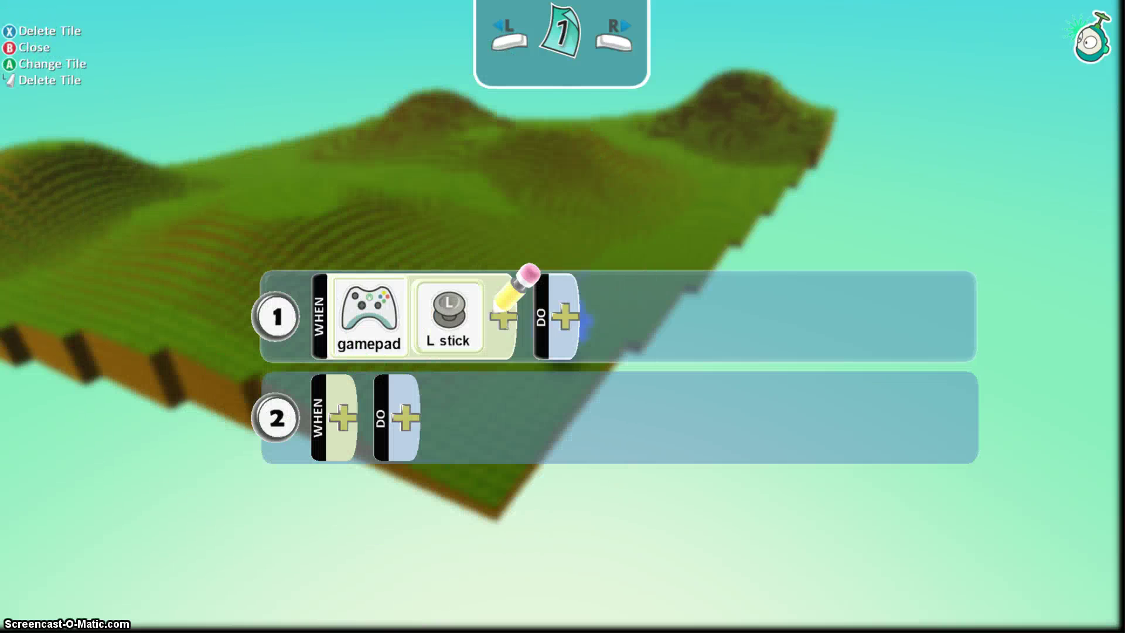
Step: Set the first rule's DO action to move
{"action": "key", "text": "Right"}
{"action": "key", "text": "Return"}
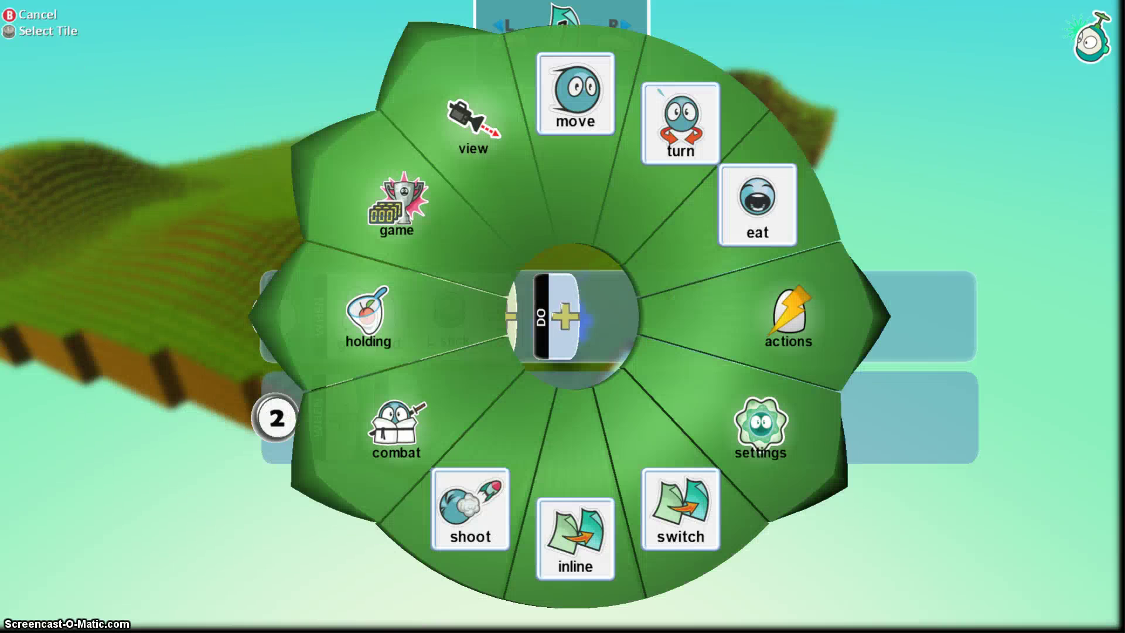
{"action": "key", "text": "Up"}
{"action": "key", "text": "Return"}
{"action": "key", "text": "Down"}
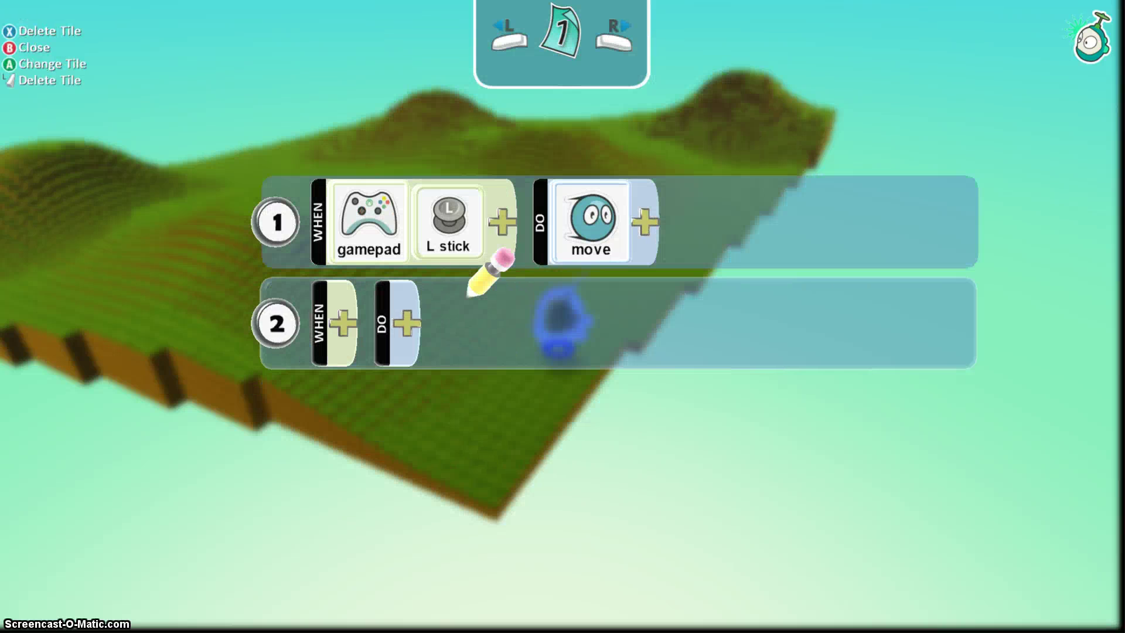
{"action": "key", "text": "Up"}
{"action": "key", "text": "Right"}
{"action": "key", "text": "Right"}
{"action": "key", "text": "Right"}
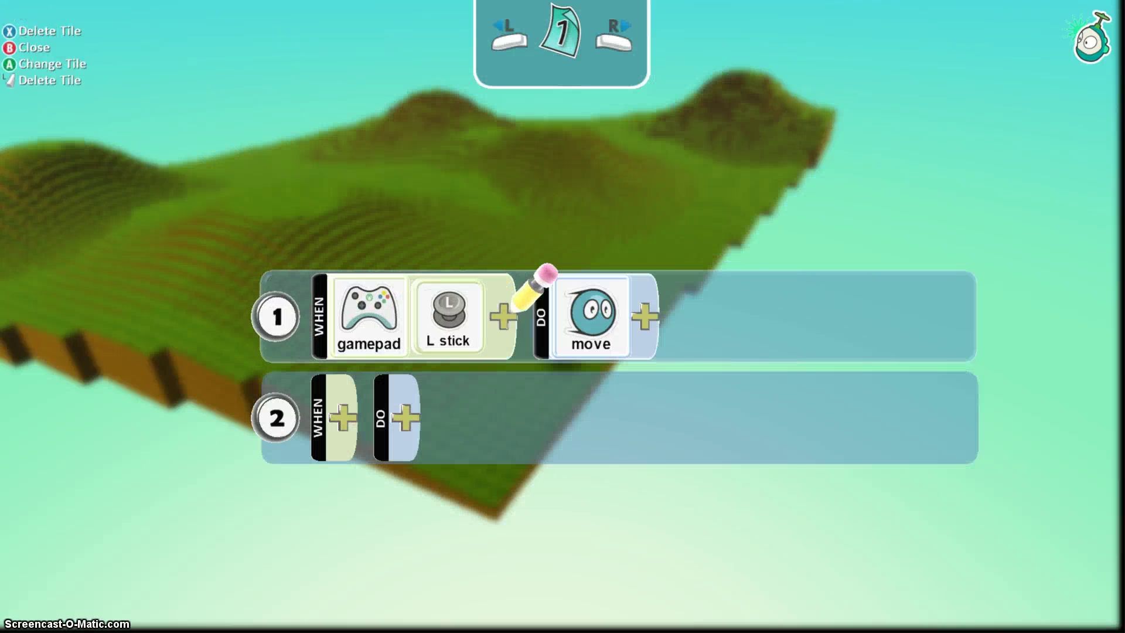
Step: Set the second rule's WHEN condition to bump with apple as the object
{"action": "key", "text": "Down"}
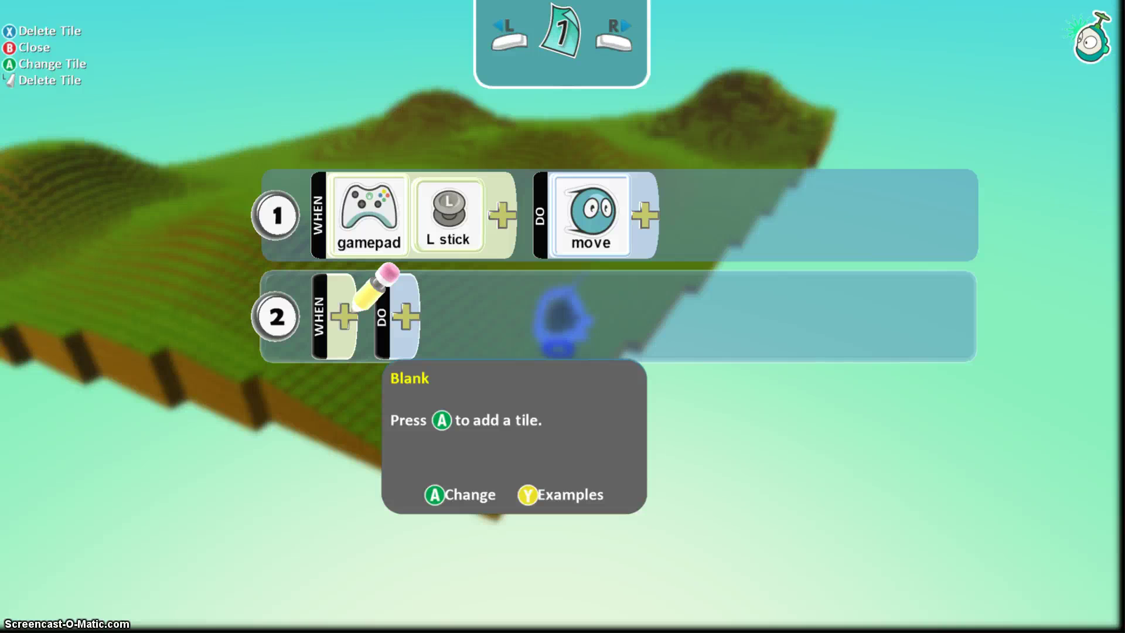
{"action": "key", "text": "Return"}
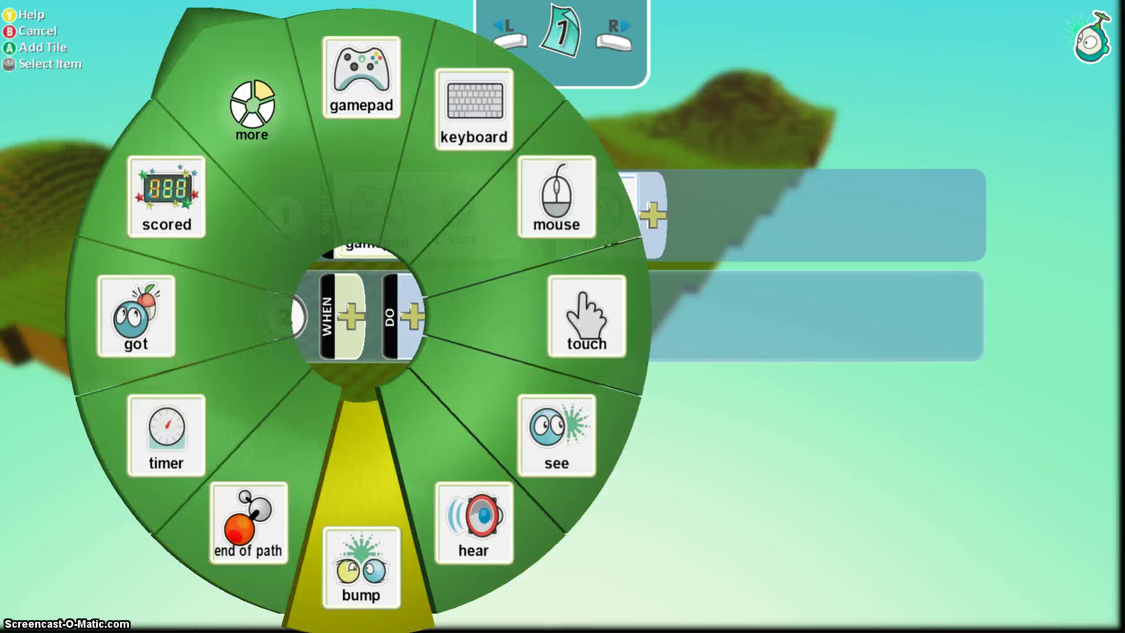
{"action": "key", "text": "Return"}
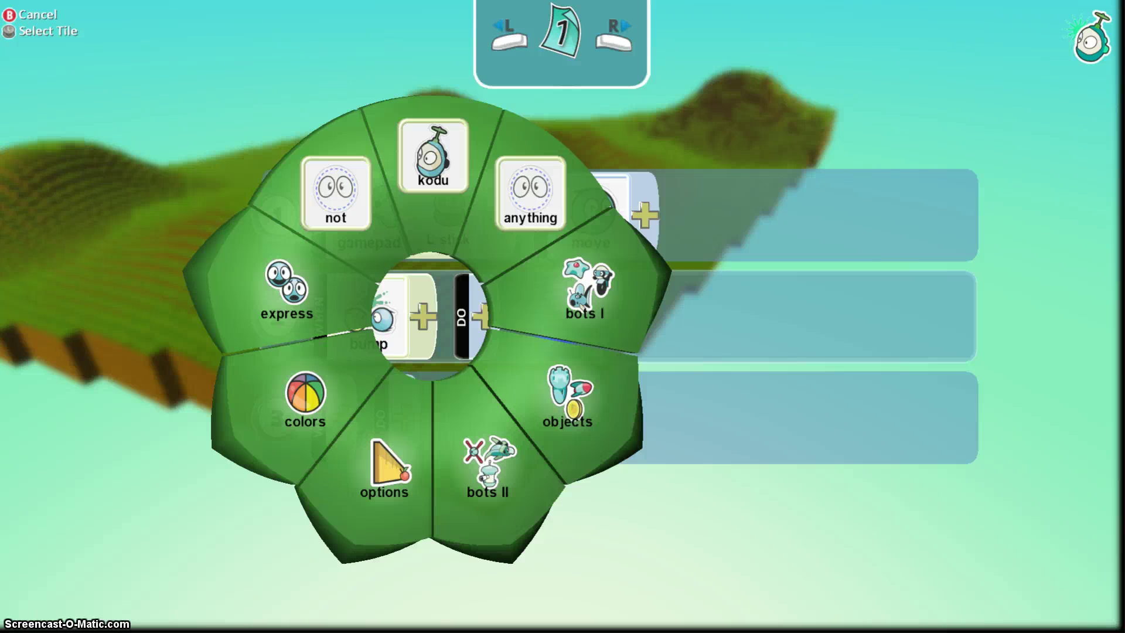
{"action": "key", "text": "Down"}
{"action": "key", "text": "Return"}
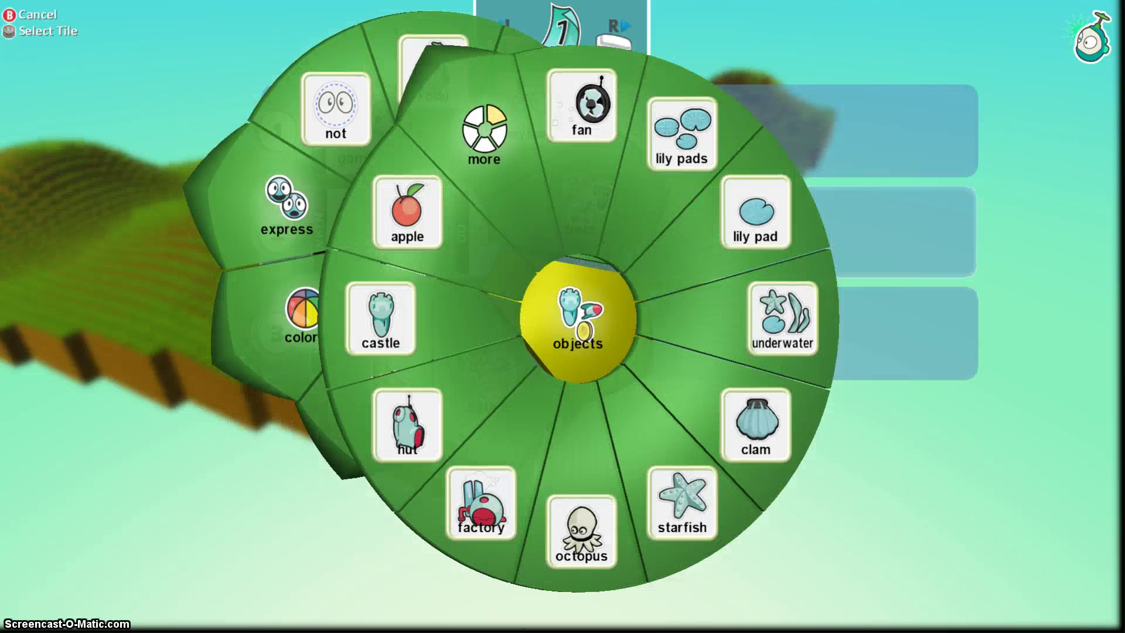
{"action": "key", "text": "Return"}
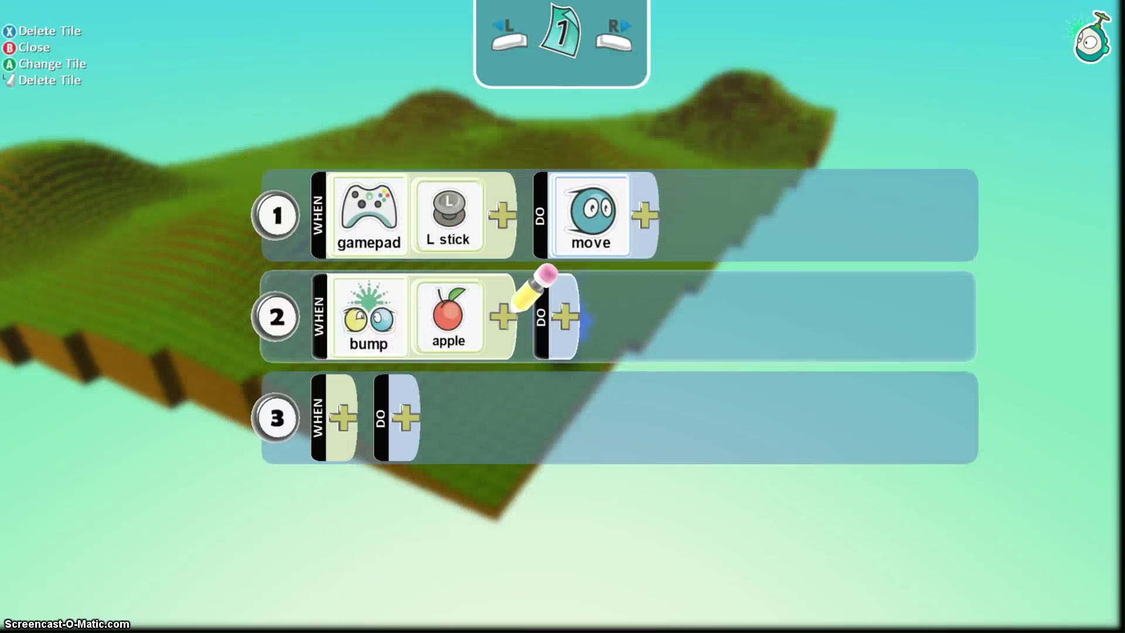
Step: Set the second rule's DO action to eat it
{"action": "key", "text": "Return"}
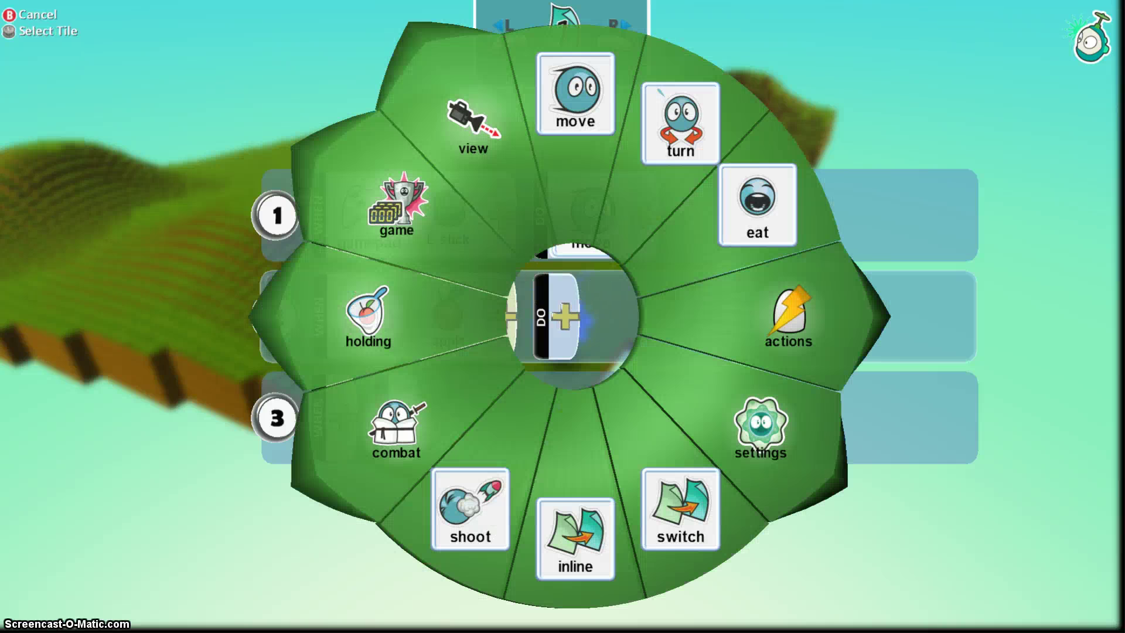
{"action": "key", "text": "Return"}
{"action": "key", "text": "Return"}
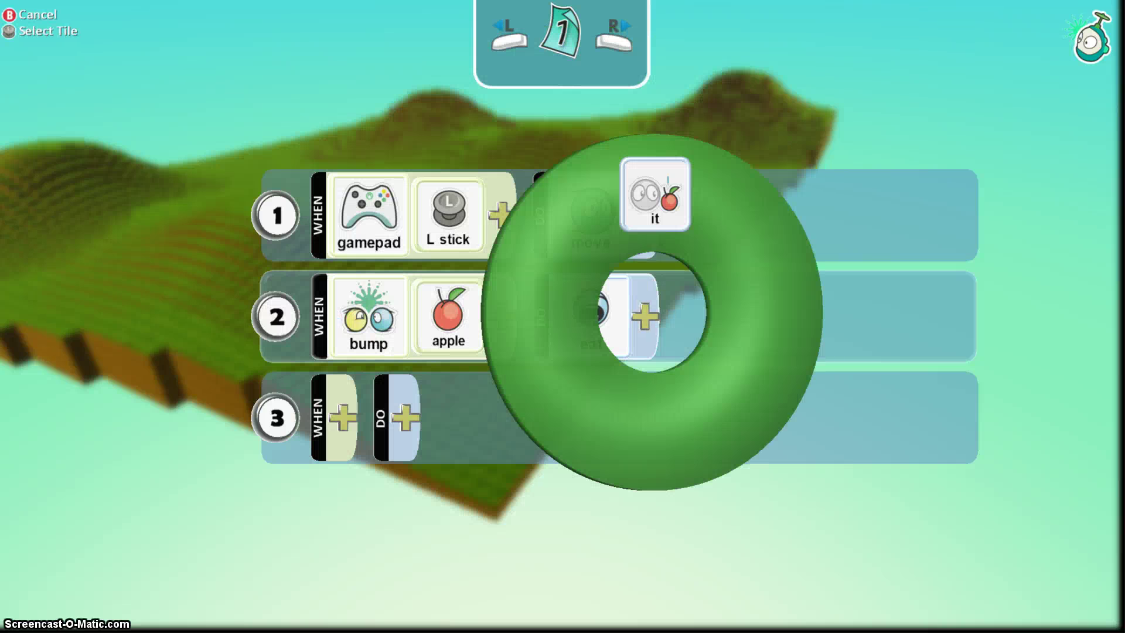
{"action": "key", "text": "Return"}
{"action": "key", "text": "Left"}
{"action": "key", "text": "Down"}
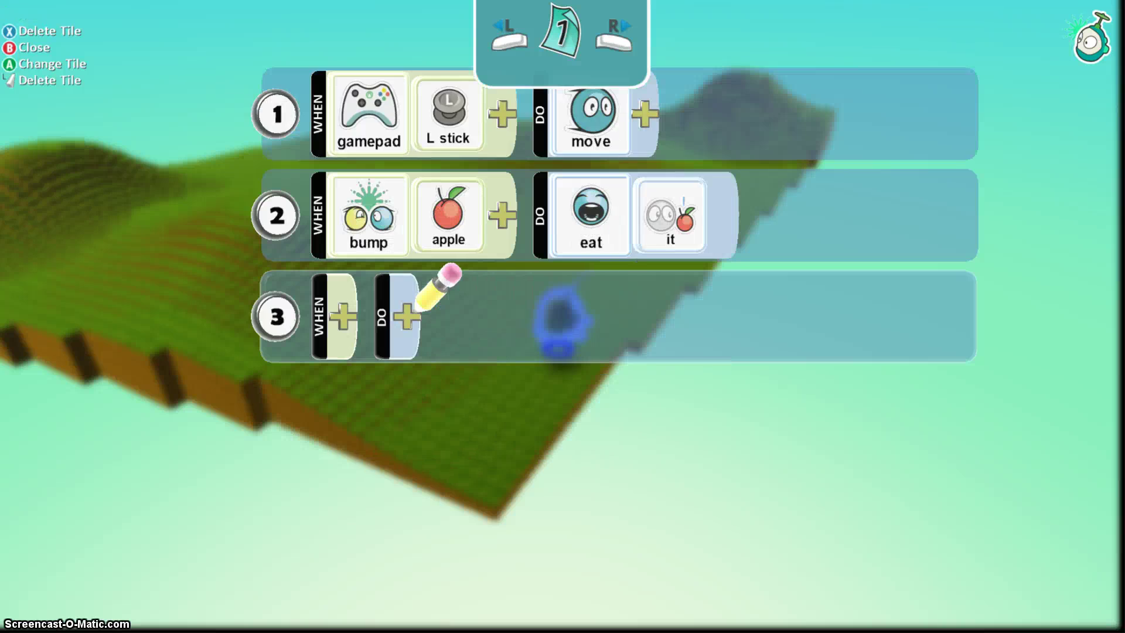
Step: Indent the empty third rule beneath the bump apple rule
{"action": "key", "text": "Up"}
{"action": "key", "text": "Left"}
{"action": "key", "text": "Left"}
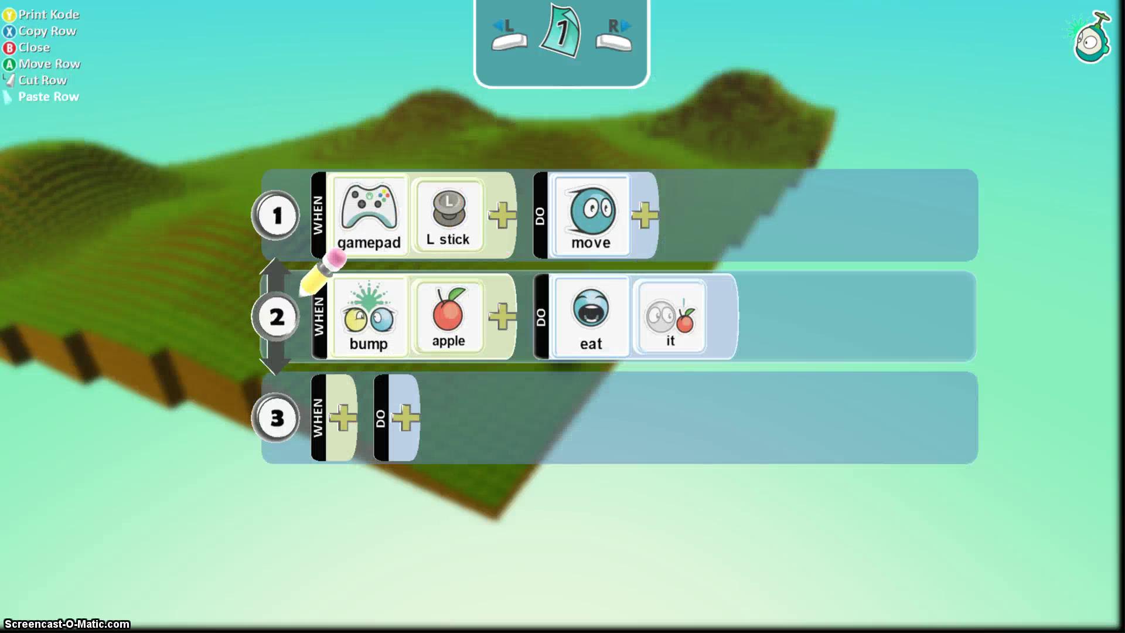
{"action": "key", "text": "Down"}
{"action": "key", "text": "Return"}
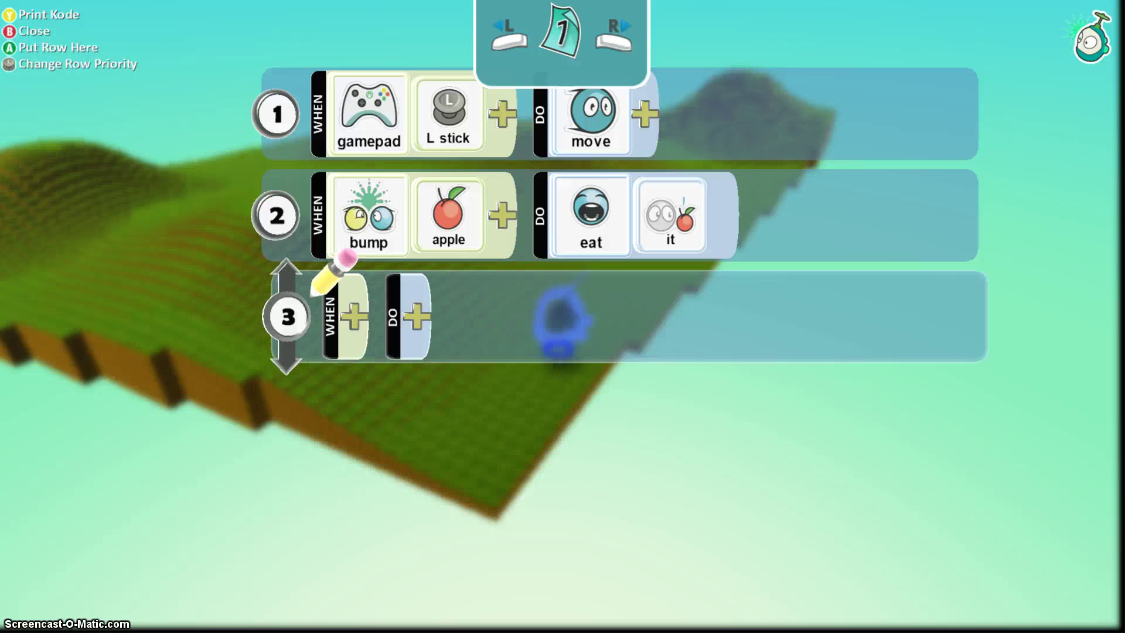
{"action": "key", "text": "Return"}
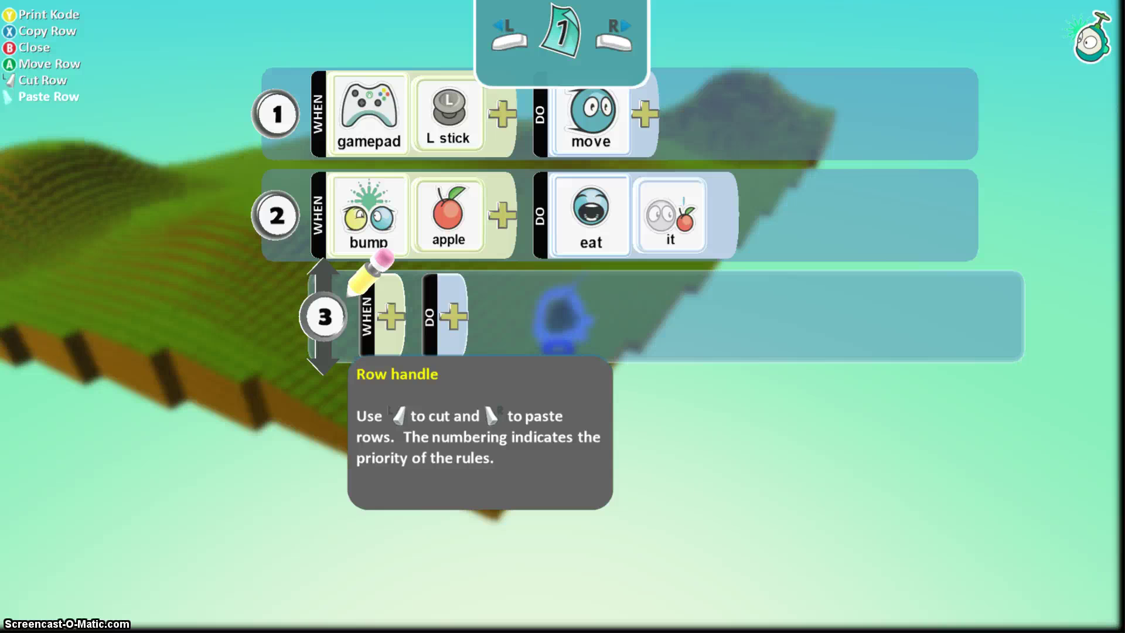
Step: Examine how the indented third rule sits beneath the second rule by going back and forth between their row handles
{"action": "key", "text": "Up"}
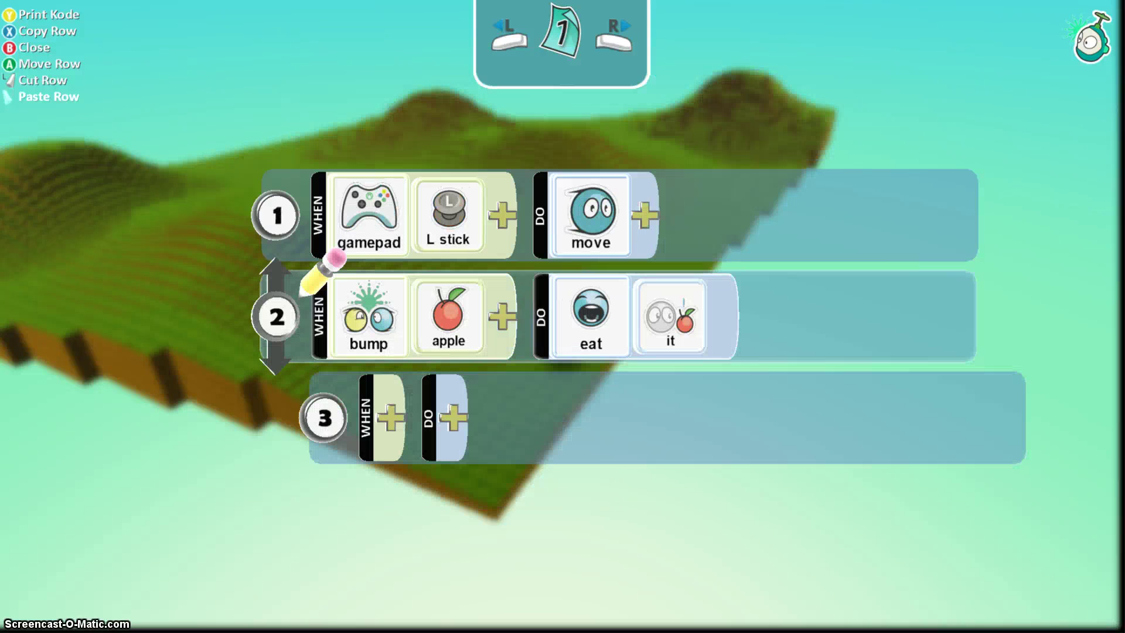
{"action": "key", "text": "Up"}
{"action": "key", "text": "Down"}
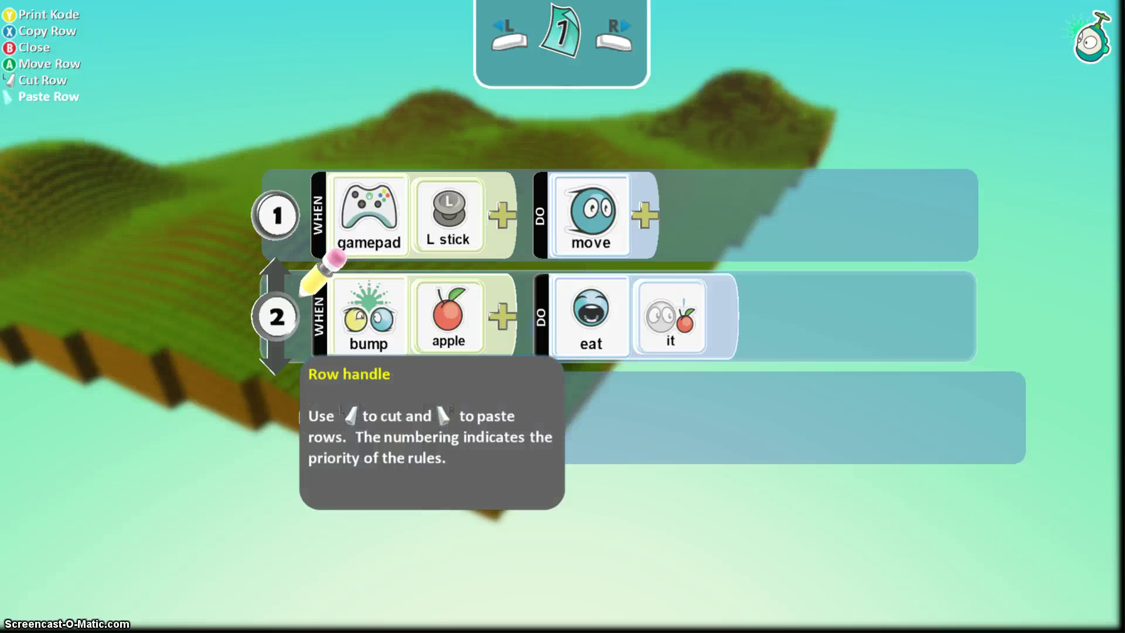
{"action": "key", "text": "Up"}
{"action": "key", "text": "Down"}
{"action": "key", "text": "Up"}
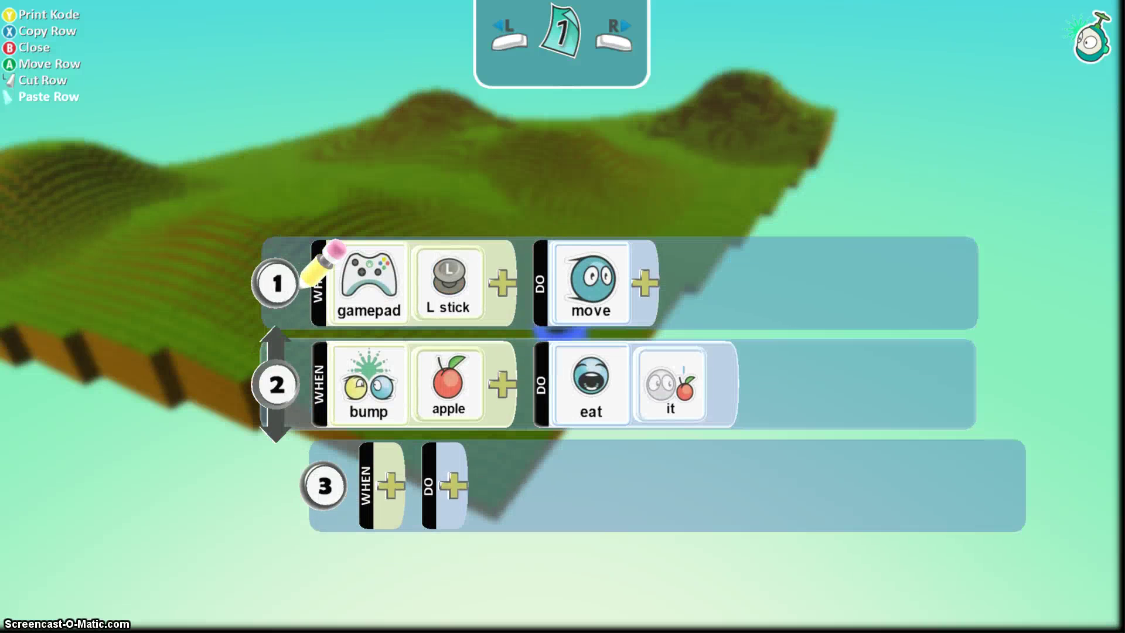
{"action": "key", "text": "Down"}
{"action": "key", "text": "Up"}
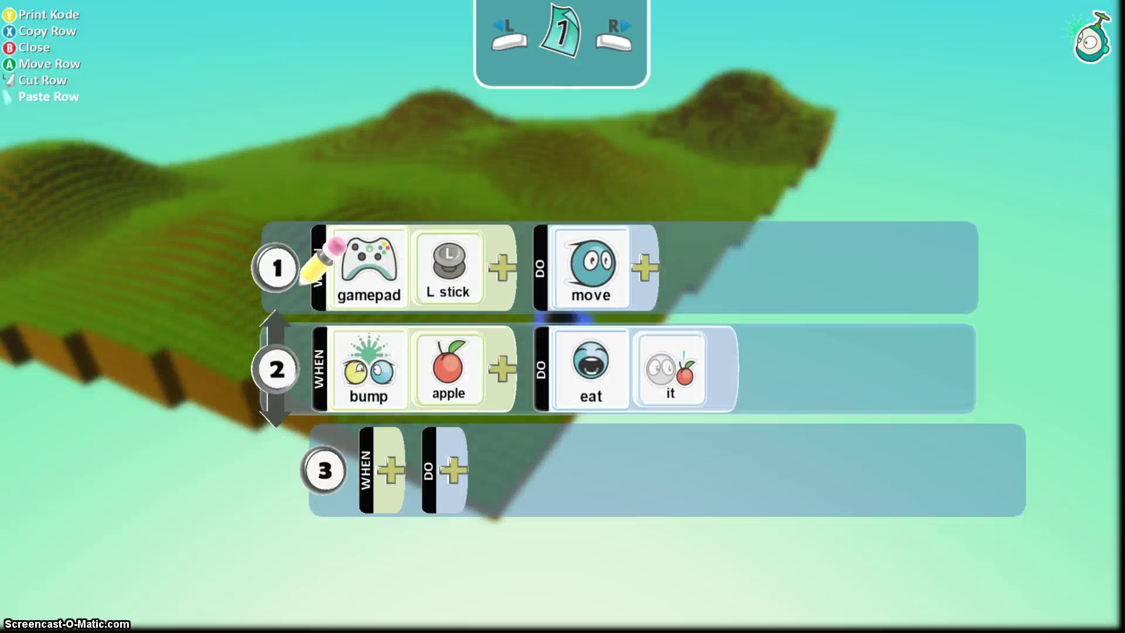
{"action": "key", "text": "Down"}
{"action": "key", "text": "Down"}
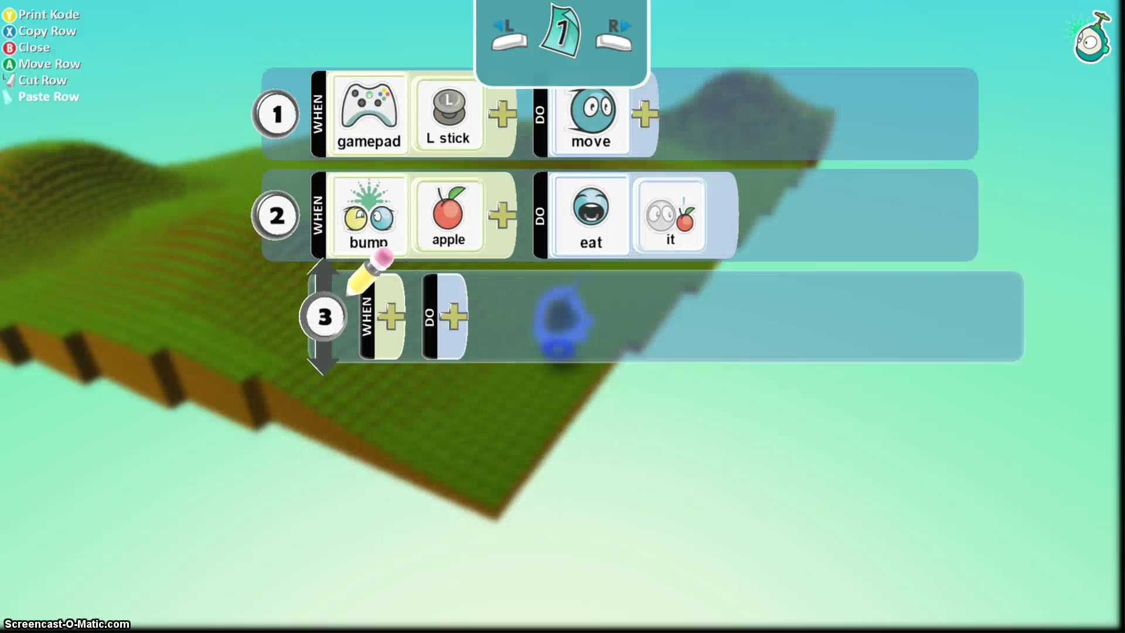
{"action": "key", "text": "Up"}
{"action": "key", "text": "Down"}
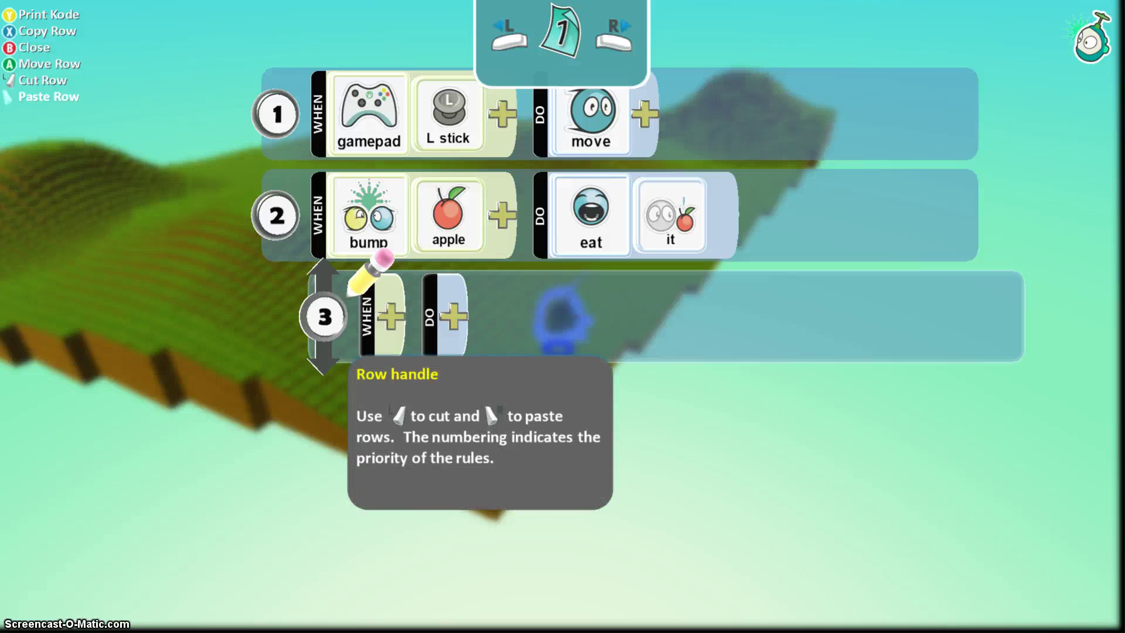
Step: Remove the third rule's indentation so it stands level with the second rule
{"action": "key", "text": "Return"}
{"action": "key", "text": "Left"}
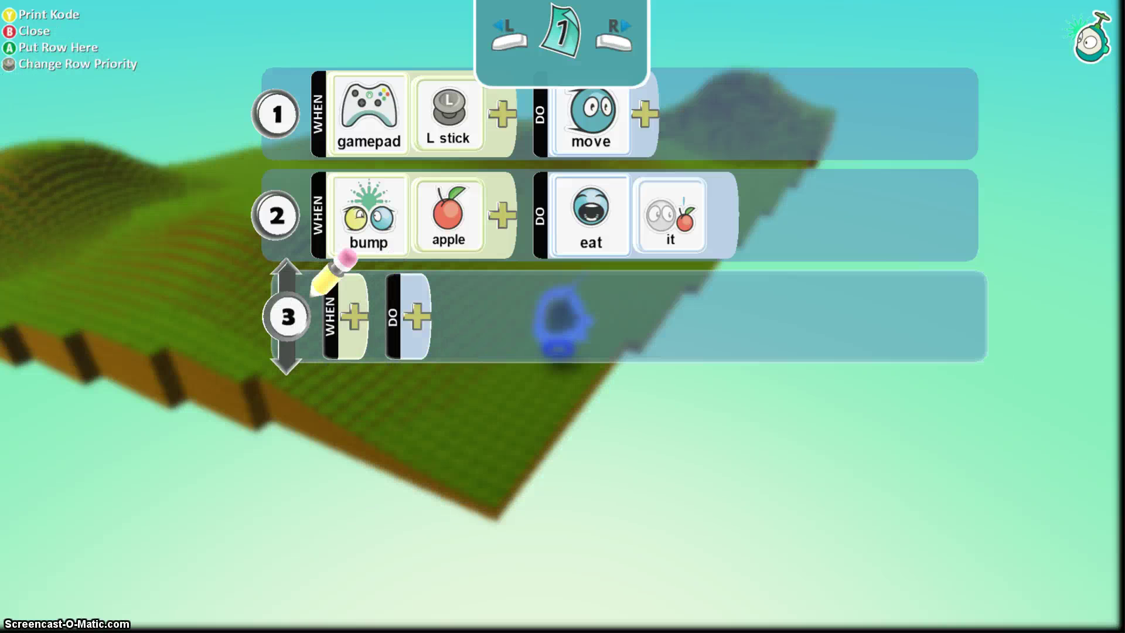
{"action": "key", "text": "Return"}
{"action": "key", "text": "Up"}
{"action": "key", "text": "Up"}
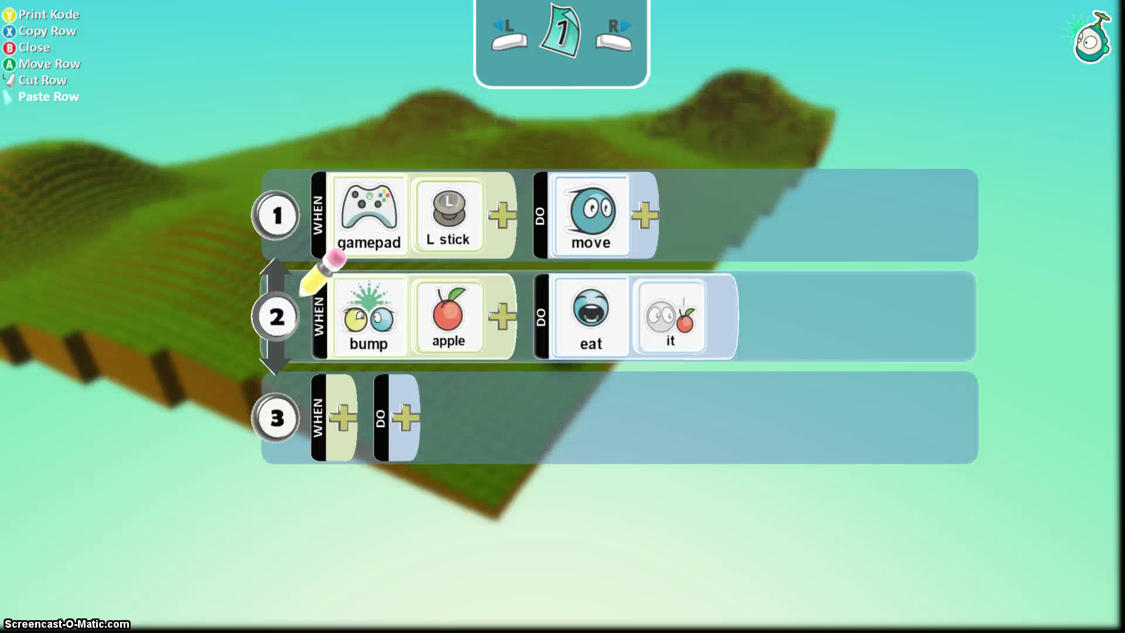
Step: Indent the empty third rule again so it is nested under the bump apple rule
{"action": "key", "text": "Down"}
{"action": "key", "text": "Down"}
{"action": "key", "text": "Up"}
{"action": "key", "text": "Down"}
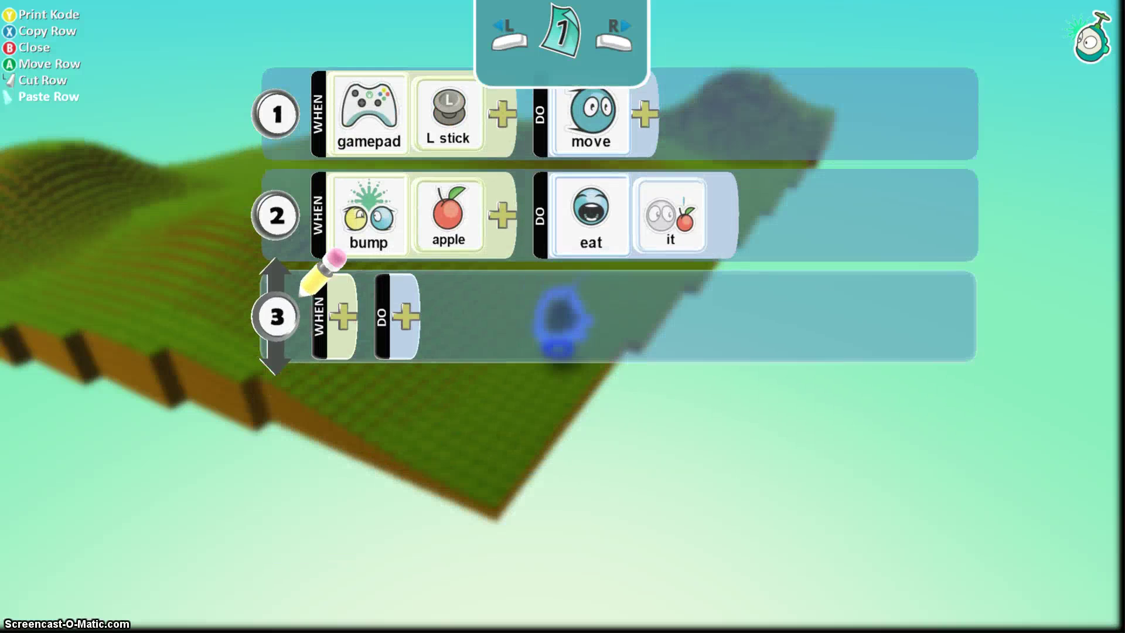
{"action": "key", "text": "Up"}
{"action": "key", "text": "Up"}
{"action": "key", "text": "Down"}
{"action": "key", "text": "Down"}
{"action": "key", "text": "Return"}
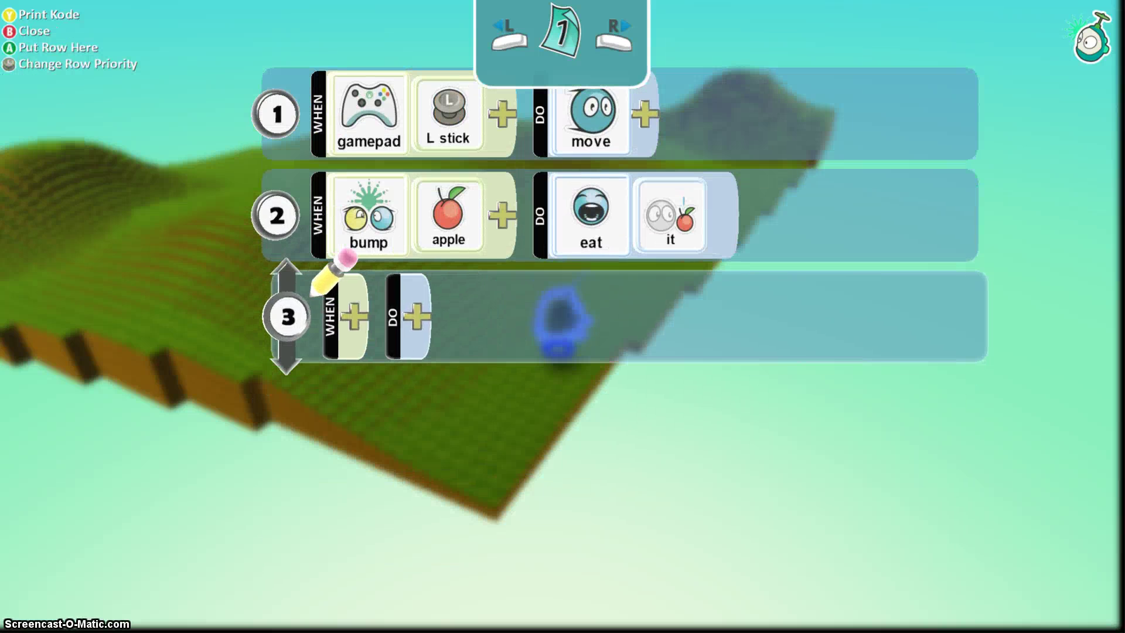
{"action": "key", "text": "Right"}
Step: Review the second rule's bump and apple tiles and the blank WHEN and DO slots of the indented third rule
{"action": "key", "text": "Up"}
{"action": "key", "text": "Right"}
{"action": "key", "text": "Right"}
{"action": "key", "text": "Right"}
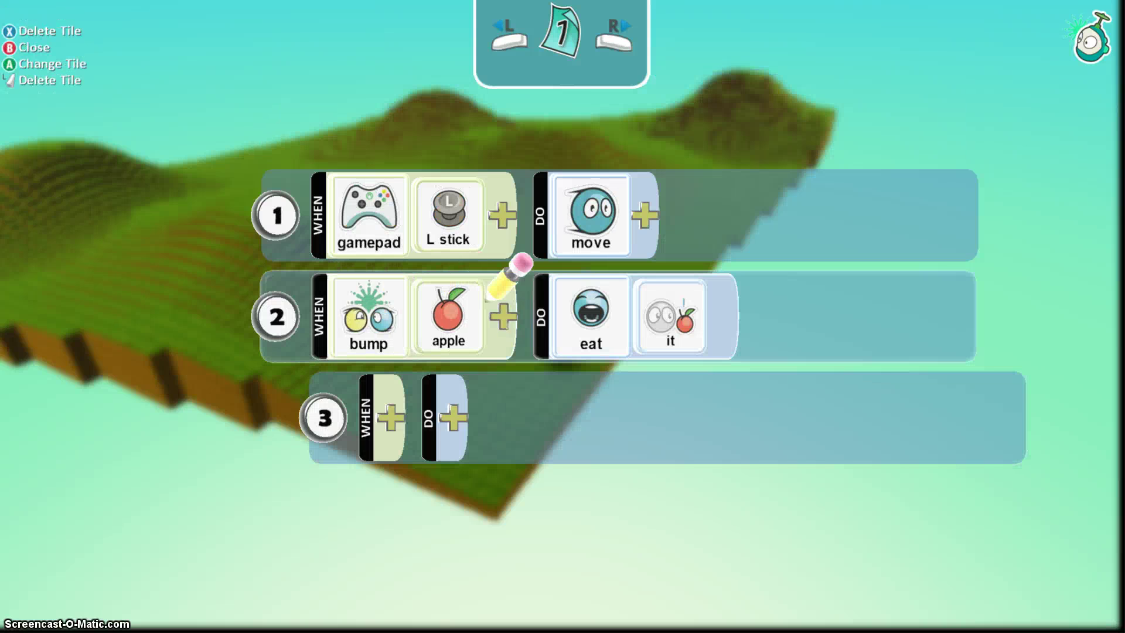
{"action": "key", "text": "Left"}
{"action": "key", "text": "Left"}
{"action": "key", "text": "Right"}
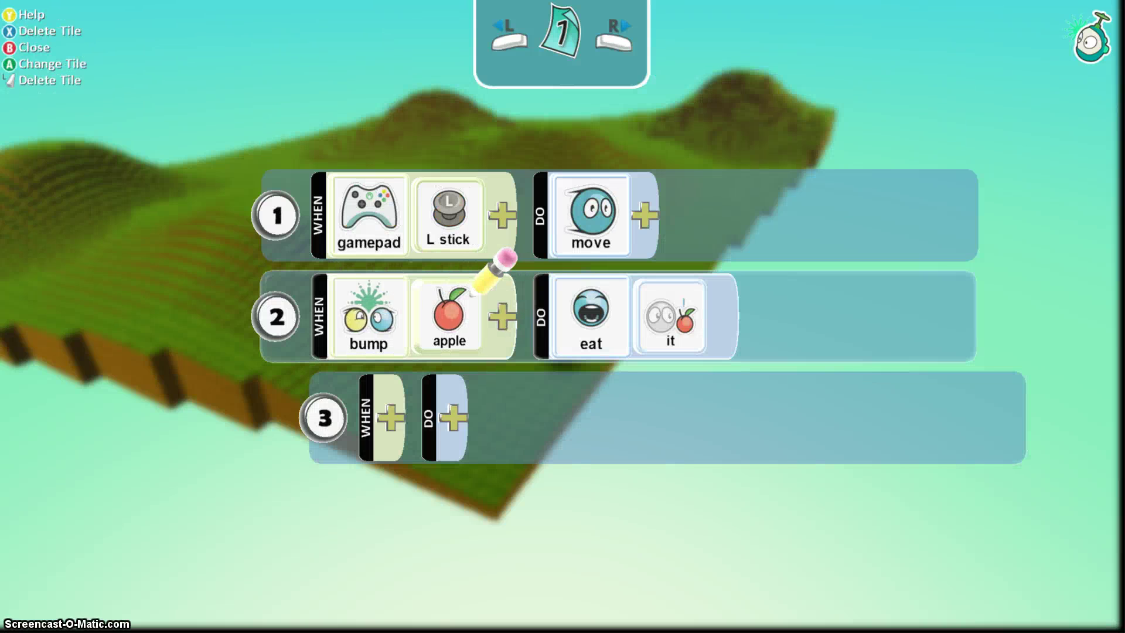
{"action": "key", "text": "Right"}
{"action": "key", "text": "Down"}
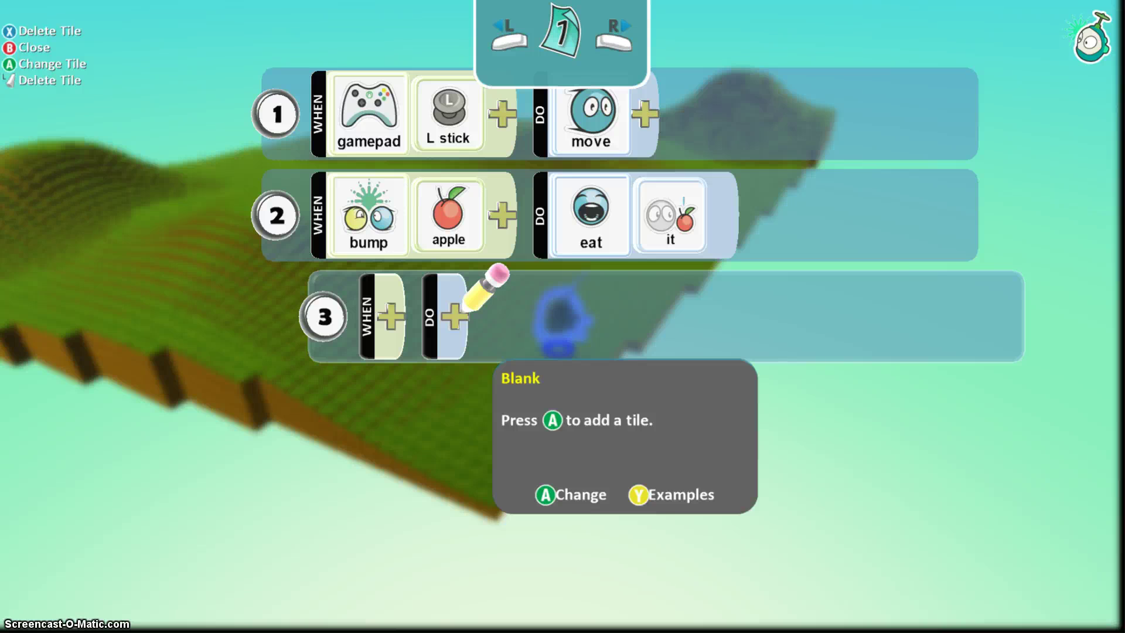
{"action": "key", "text": "Up"}
{"action": "key", "text": "Left"}
{"action": "key", "text": "Left"}
{"action": "key", "text": "Right"}
{"action": "key", "text": "Down"}
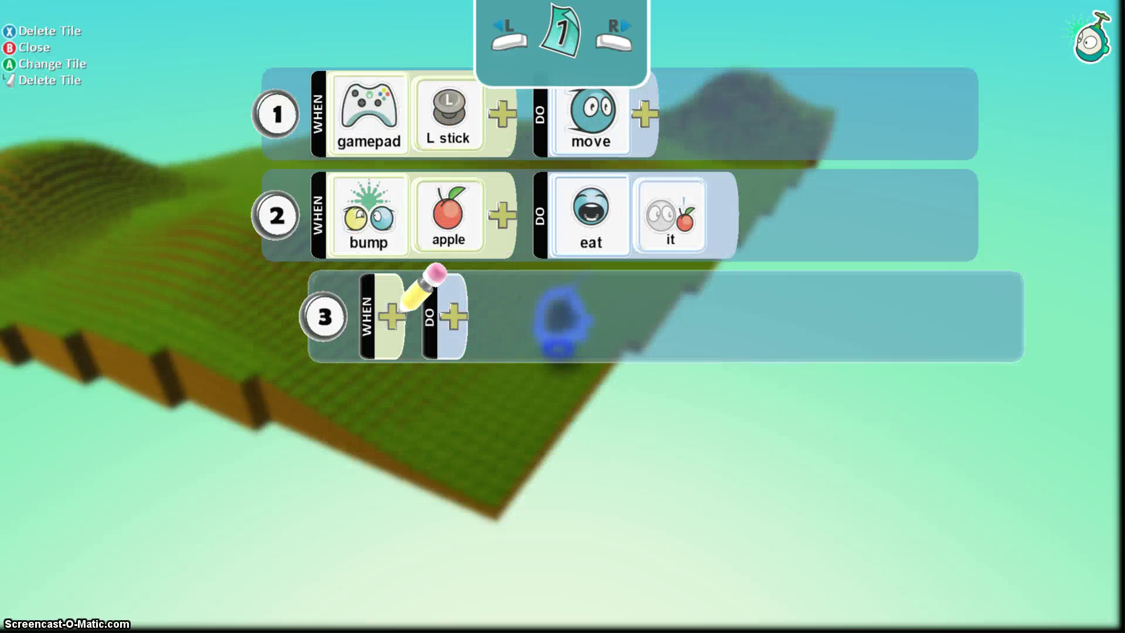
Step: Set the third rule's DO action to score from the game actions
{"action": "key", "text": "Right"}
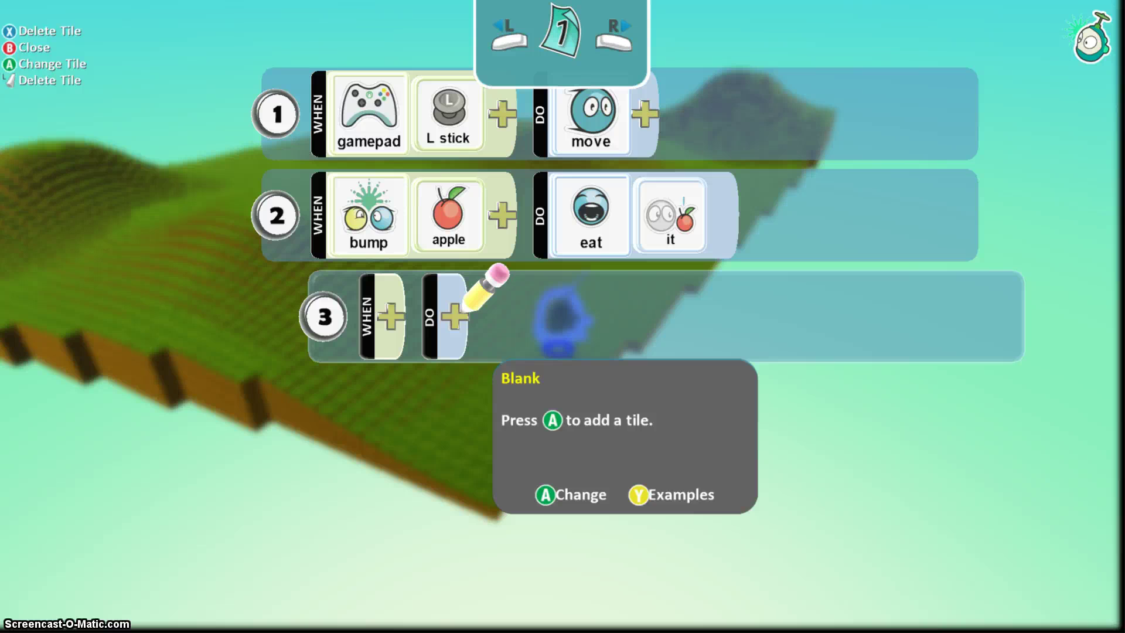
{"action": "key", "text": "a"}
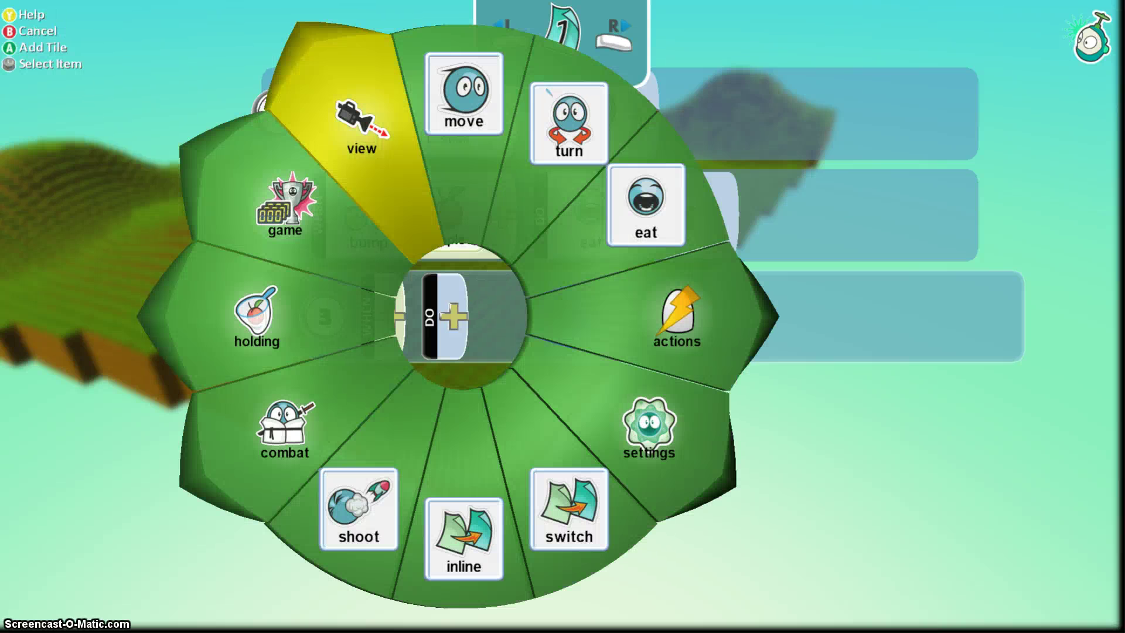
{"action": "key", "text": "a"}
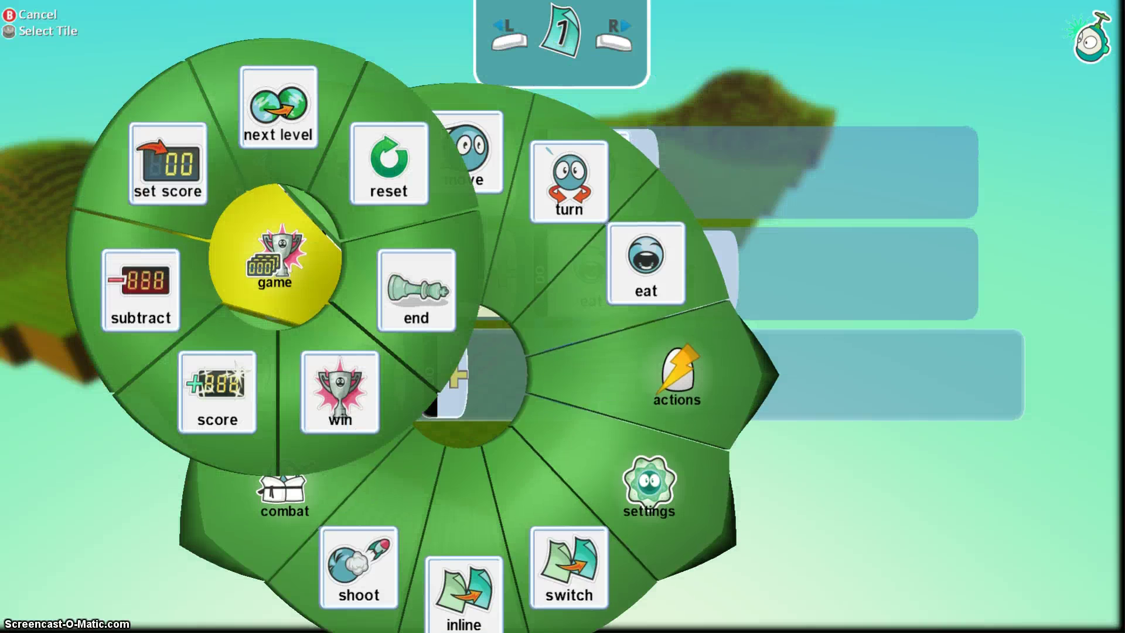
{"action": "key", "text": "Left"}
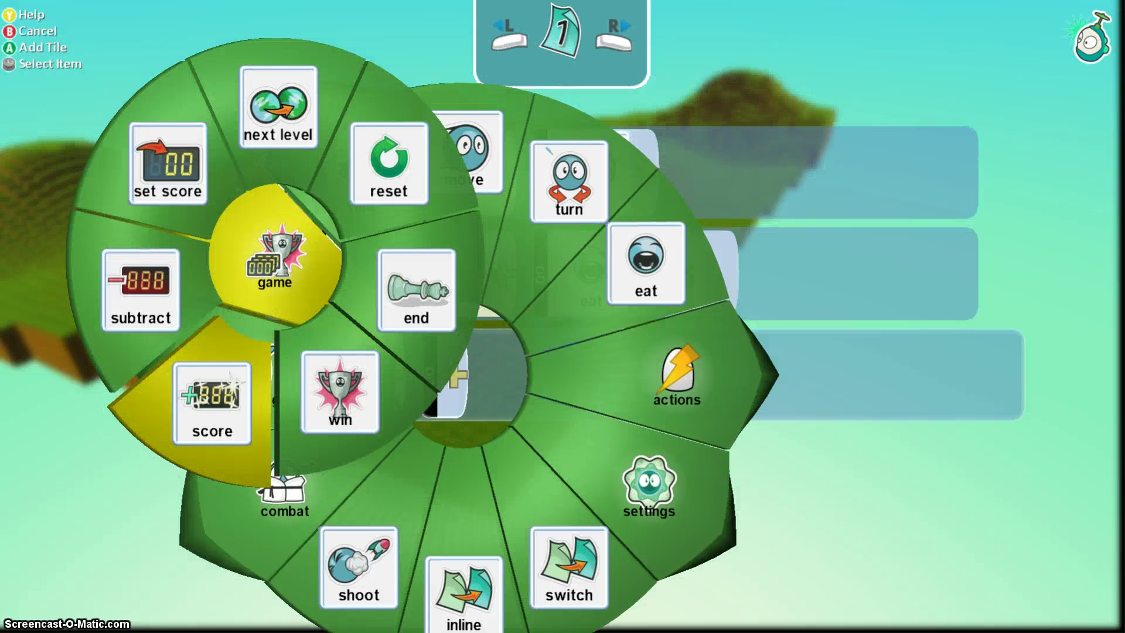
{"action": "key", "text": "Return"}
{"action": "key", "text": "Return"}
Step: Make the third rule's score action add 01 point to the blue score
{"action": "key", "text": "Right"}
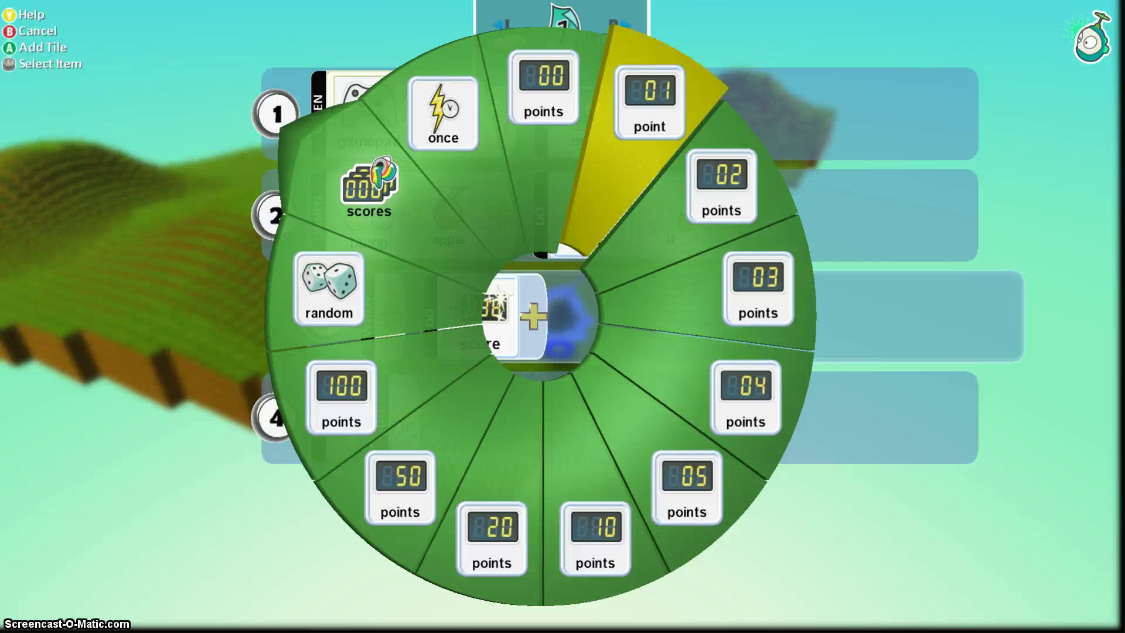
{"action": "key", "text": "Return"}
{"action": "key", "text": "Return"}
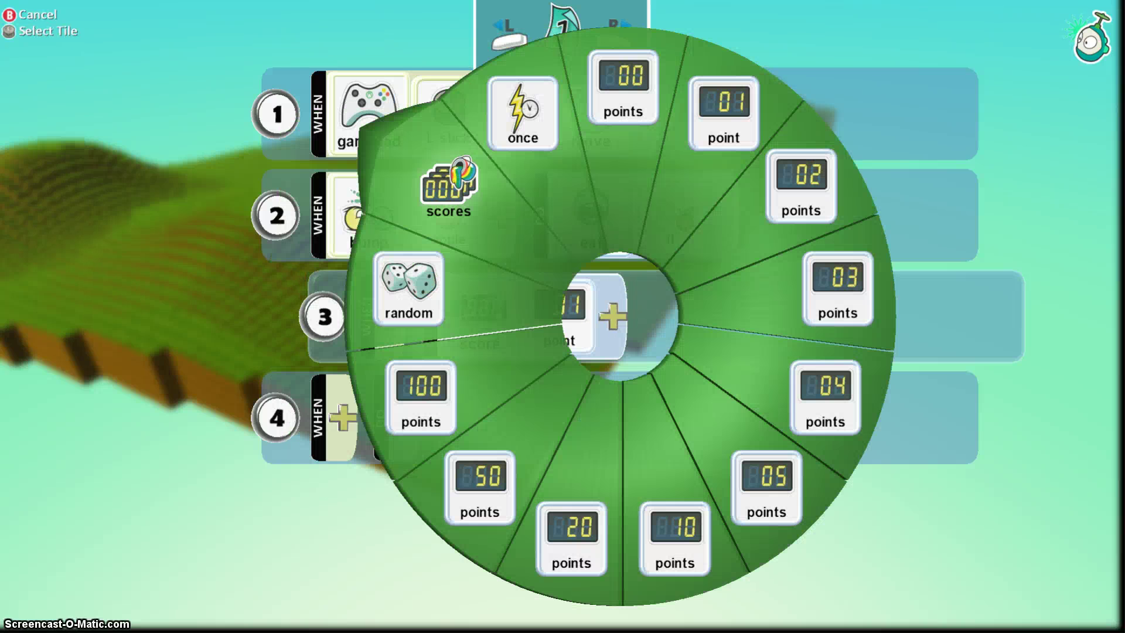
{"action": "key", "text": "Left"}
{"action": "key", "text": "Return"}
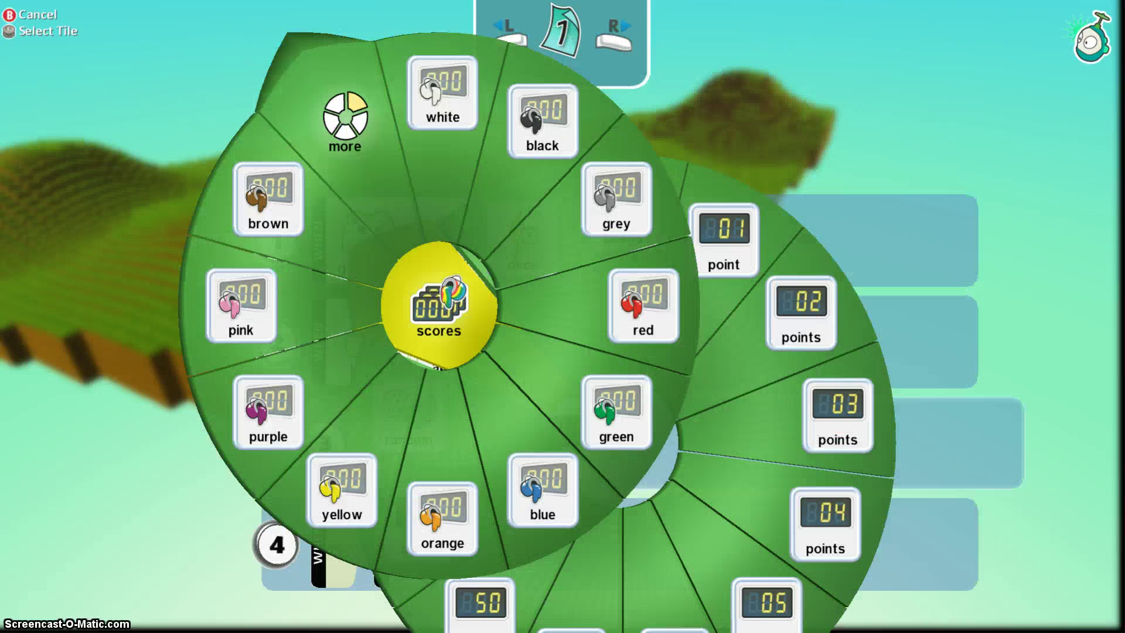
{"action": "key", "text": "Down"}
{"action": "key", "text": "Return"}
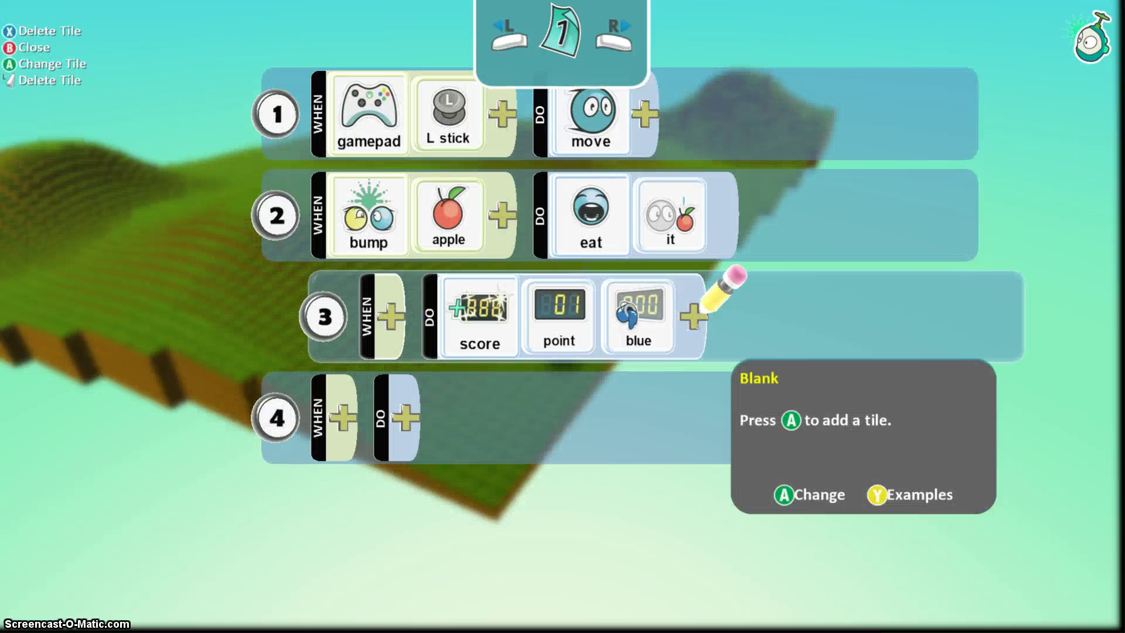
Step: Add the once modifier after the blue tile in the third rule's score action
{"action": "key", "text": "Left"}
{"action": "key", "text": "Left"}
{"action": "key", "text": "Left"}
{"action": "key", "text": "Right"}
{"action": "key", "text": "Right"}
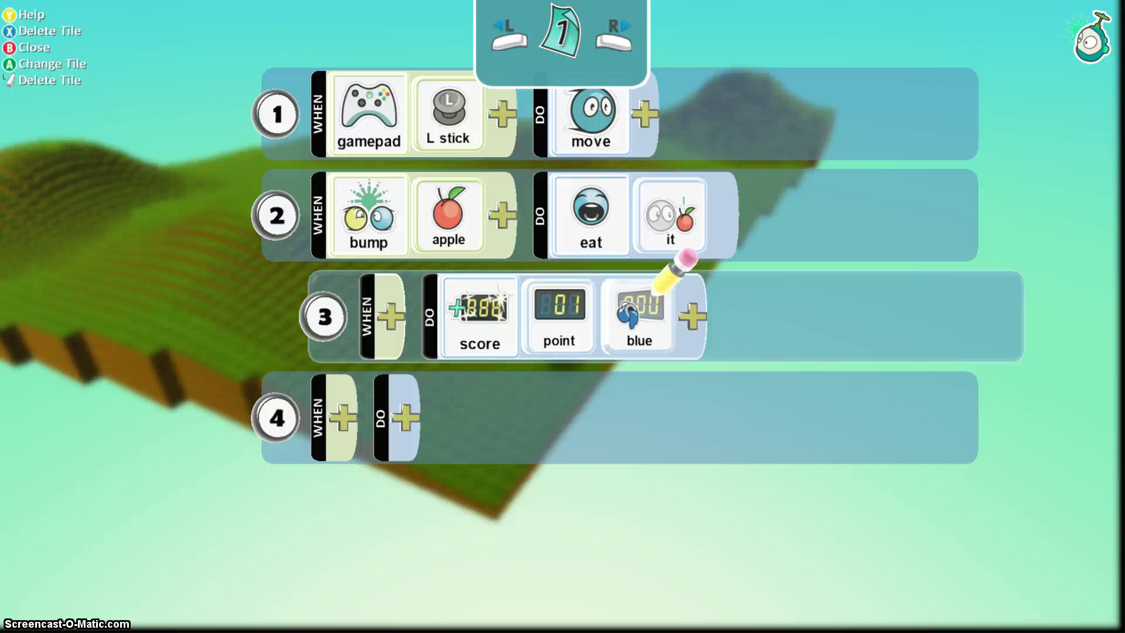
{"action": "key", "text": "Right"}
{"action": "key", "text": "Return"}
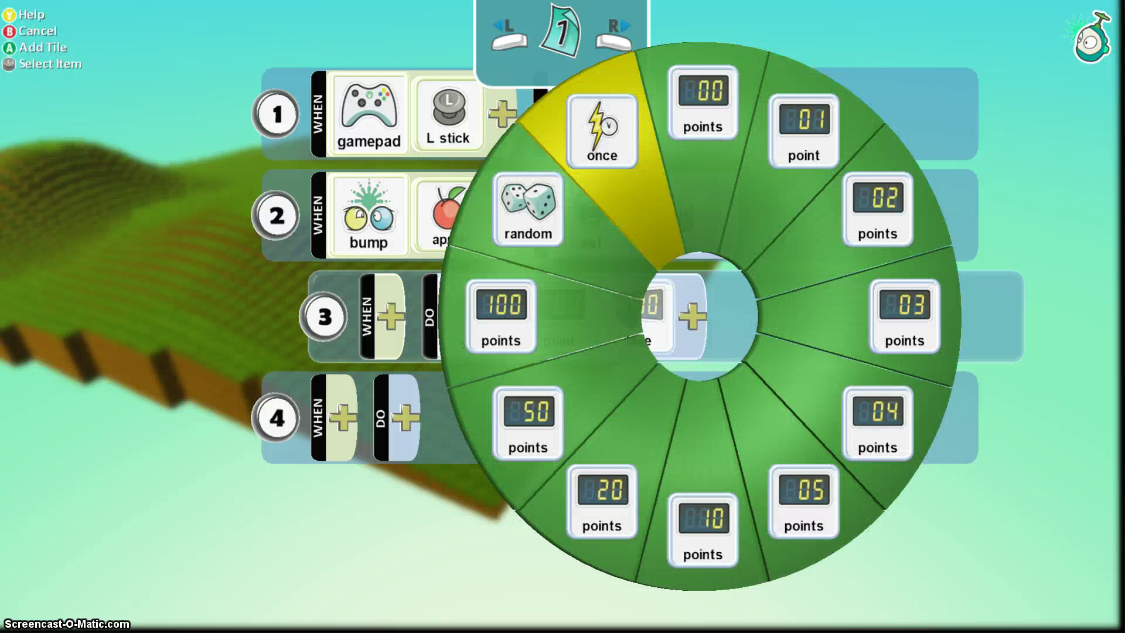
{"action": "key", "text": "Return"}
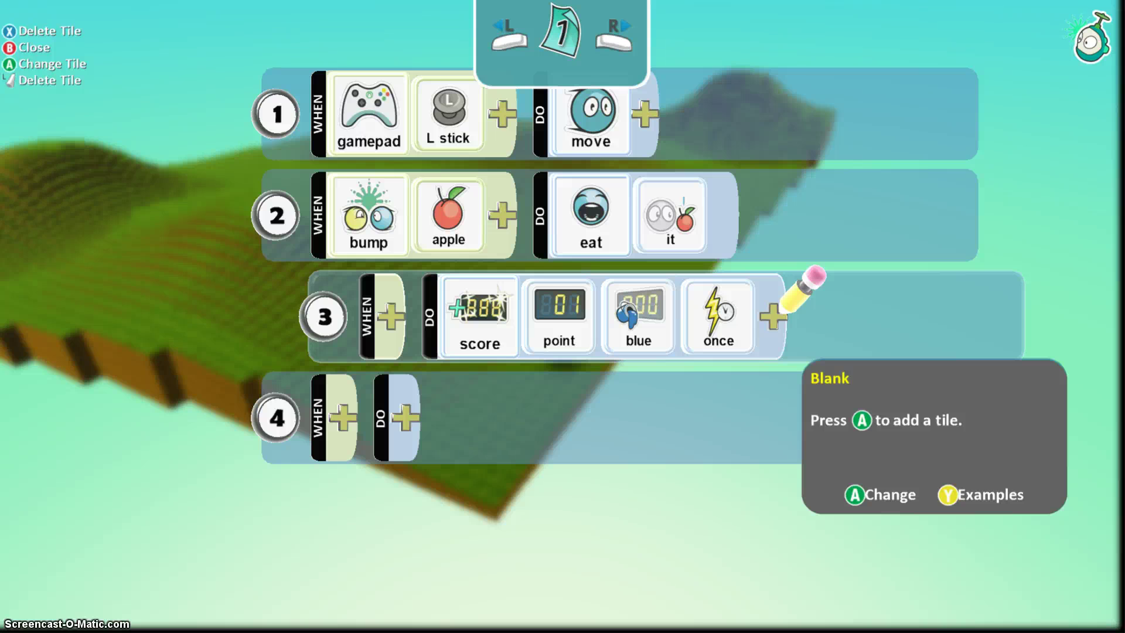
Step: Review the third rule's scoring tiles against the apple condition above, ending on the once tile's description
{"action": "key", "text": "Down"}
{"action": "key", "text": "Up"}
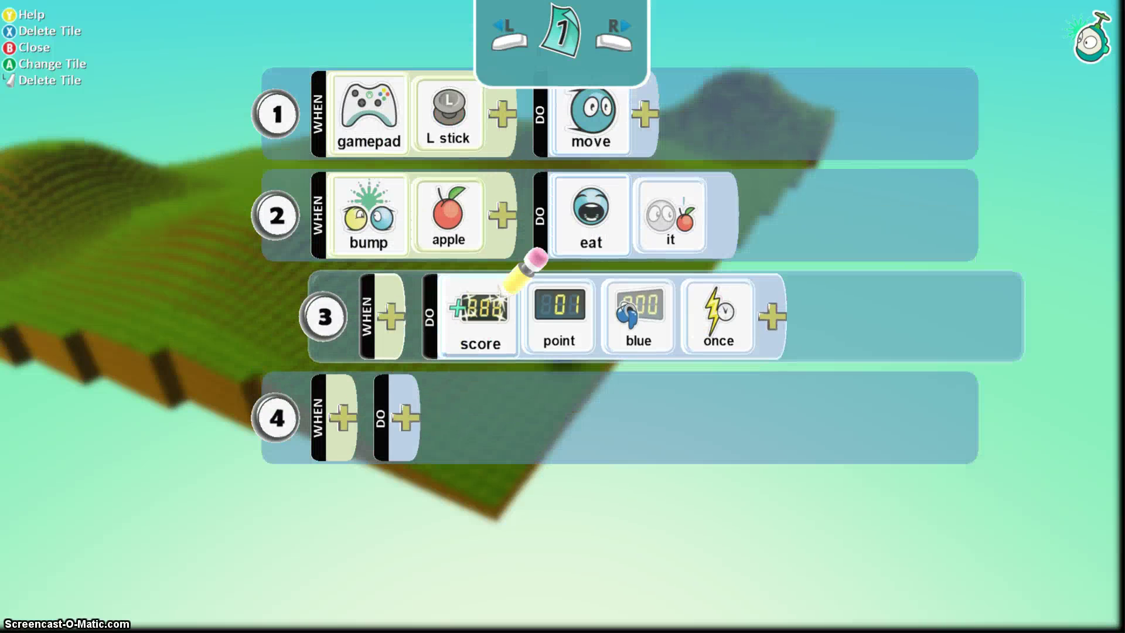
{"action": "key", "text": "Up"}
{"action": "key", "text": "Left"}
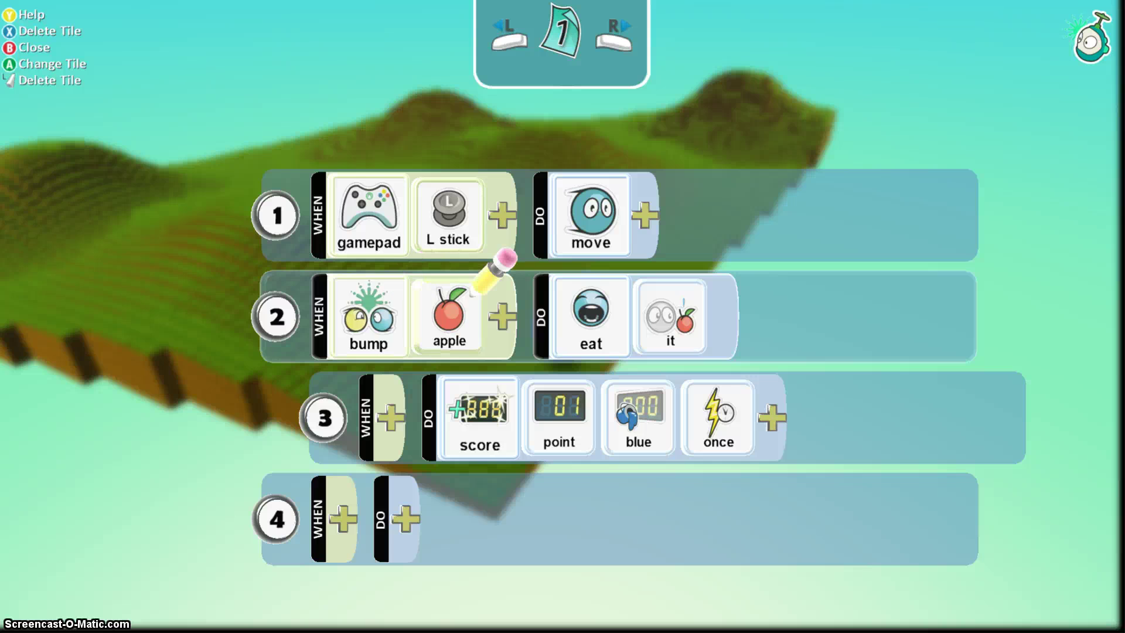
{"action": "key", "text": "Down"}
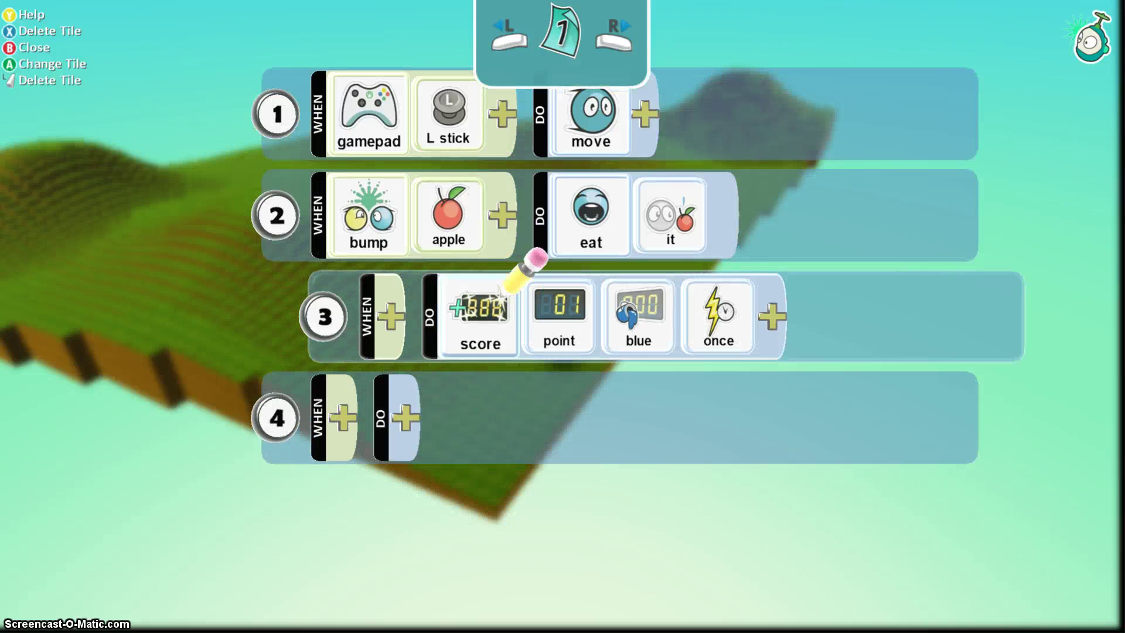
{"action": "key", "text": "Left"}
{"action": "key", "text": "Right"}
{"action": "key", "text": "Right"}
{"action": "key", "text": "Right"}
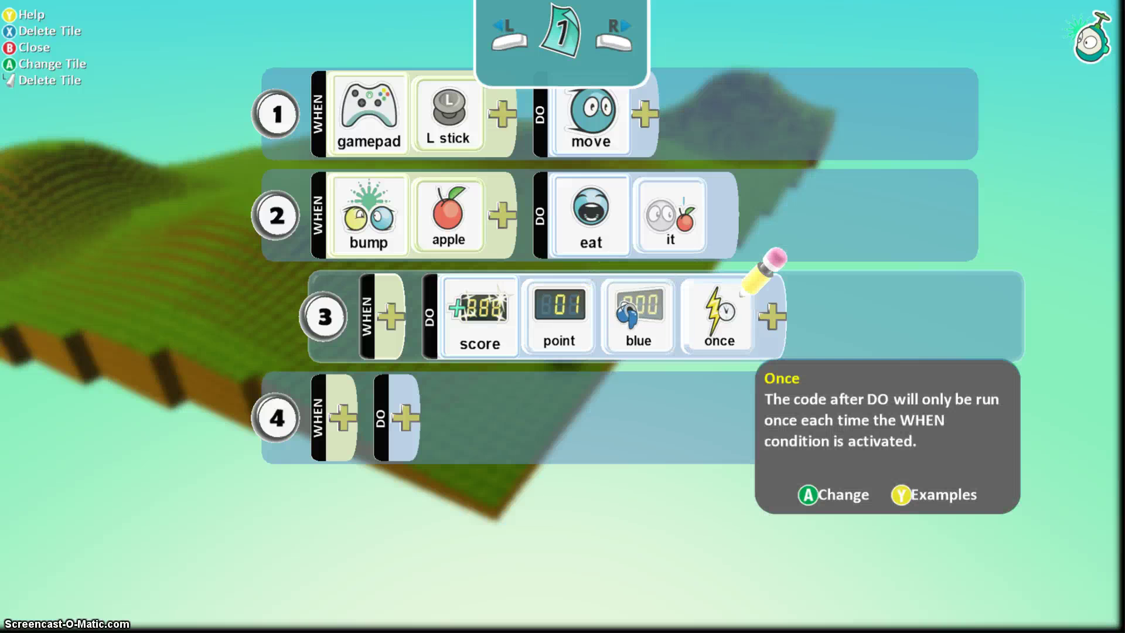
Step: Close the first Kodu's programming page, leaving the fourth rule empty
{"action": "key", "text": "Down"}
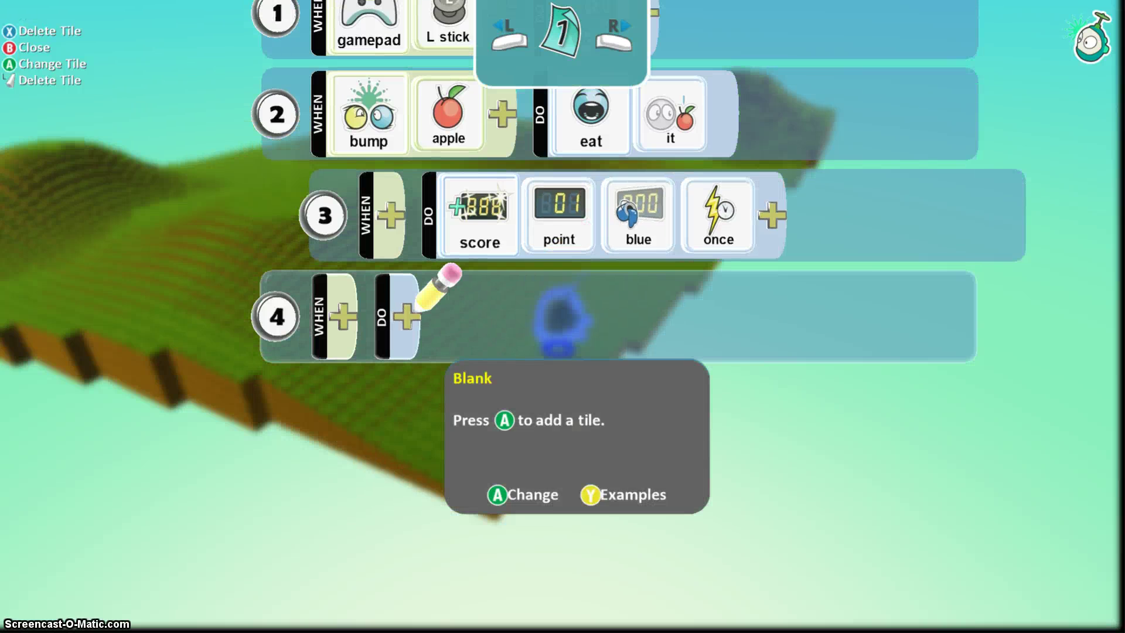
{"action": "key", "text": "Left"}
{"action": "key", "text": "Up"}
{"action": "key", "text": "Down"}
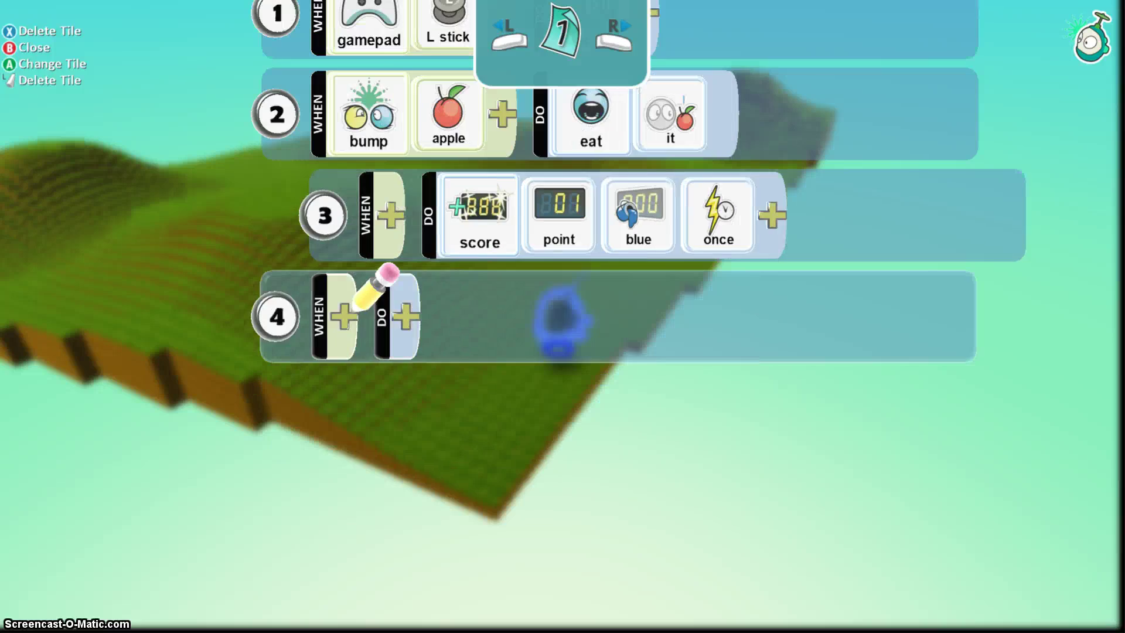
{"action": "key", "text": "Escape"}
Step: Add a second Kodu on the grassy ground near the terrain's edge, away from the first Kodu
{"action": "key", "text": "Up"}
{"action": "key", "text": "Left"}
{"action": "key", "text": "Right"}
{"action": "key", "text": "Down"}
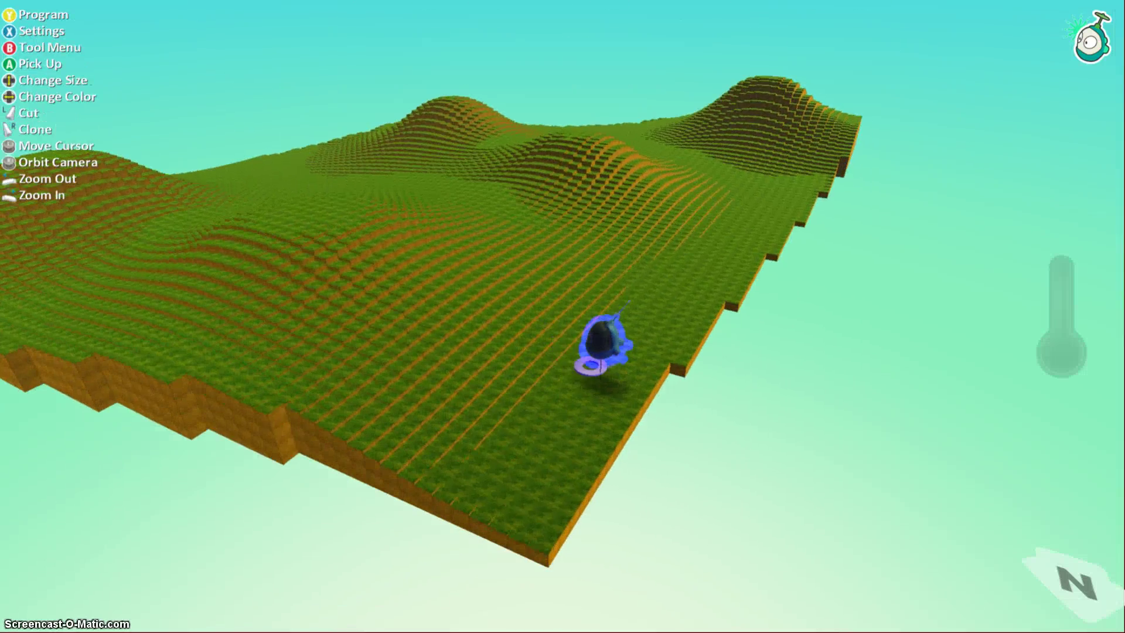
{"action": "key", "text": "Up"}
{"action": "key", "text": "Left"}
{"action": "key", "text": "Up"}
{"action": "key", "text": "Left"}
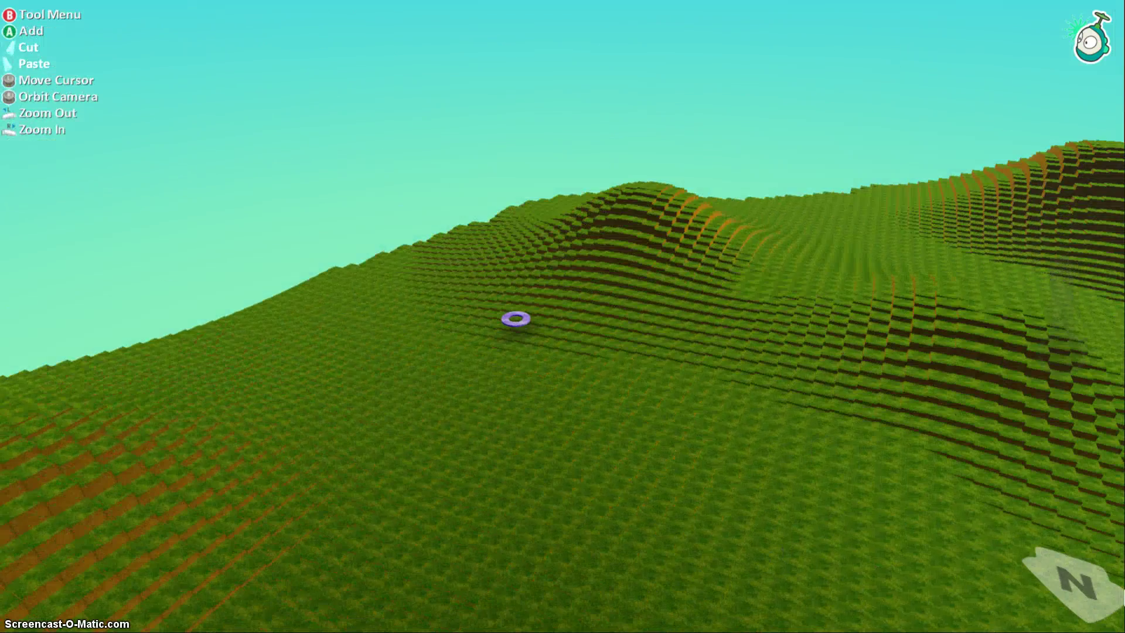
{"action": "key", "text": "Right"}
{"action": "key", "text": "Right"}
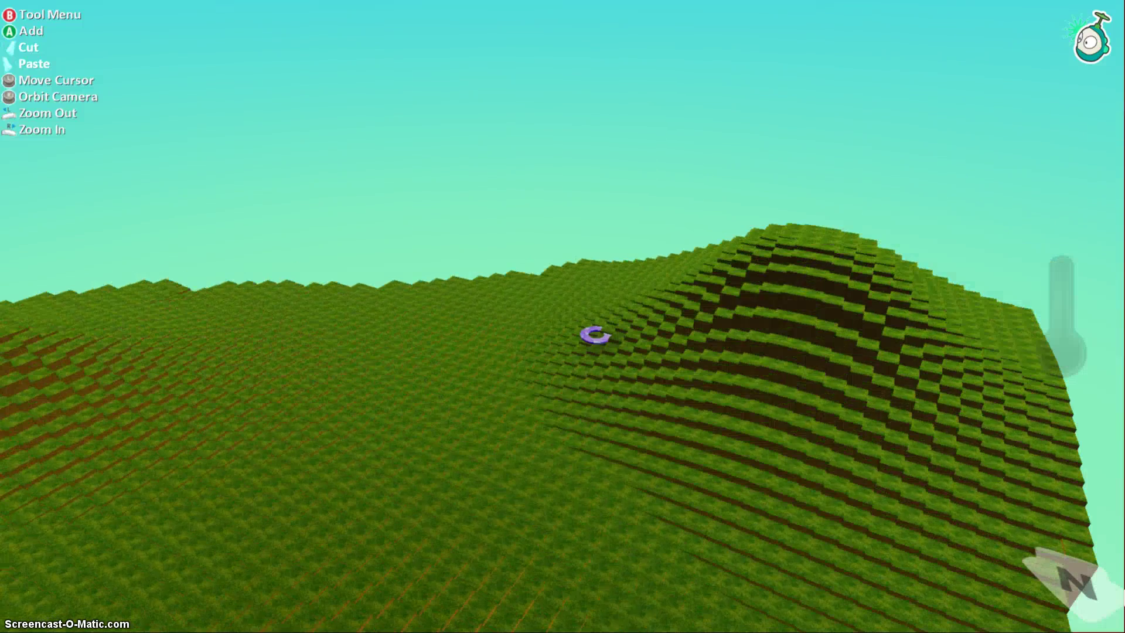
{"action": "key", "text": "Left"}
{"action": "key", "text": "Return"}
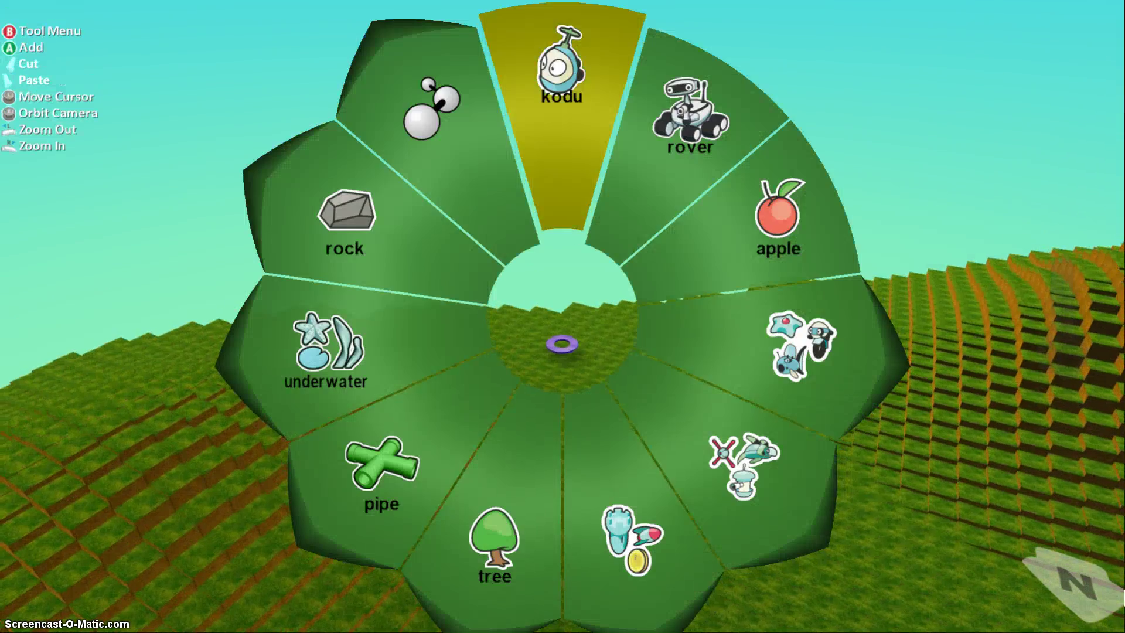
{"action": "key", "text": "Return"}
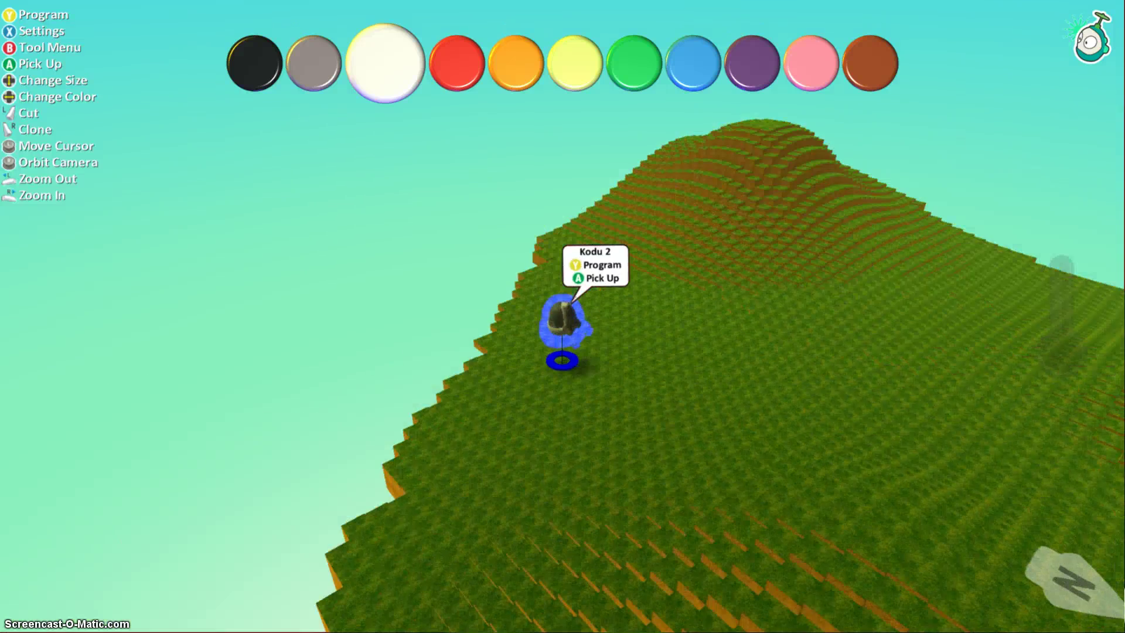
Step: Pick up Kodu 2 and move it to the open grass beside the hill near the world's edge
{"action": "key", "text": "Return"}
{"action": "key", "text": "Left"}
{"action": "key", "text": "Right"}
{"action": "key", "text": "Down"}
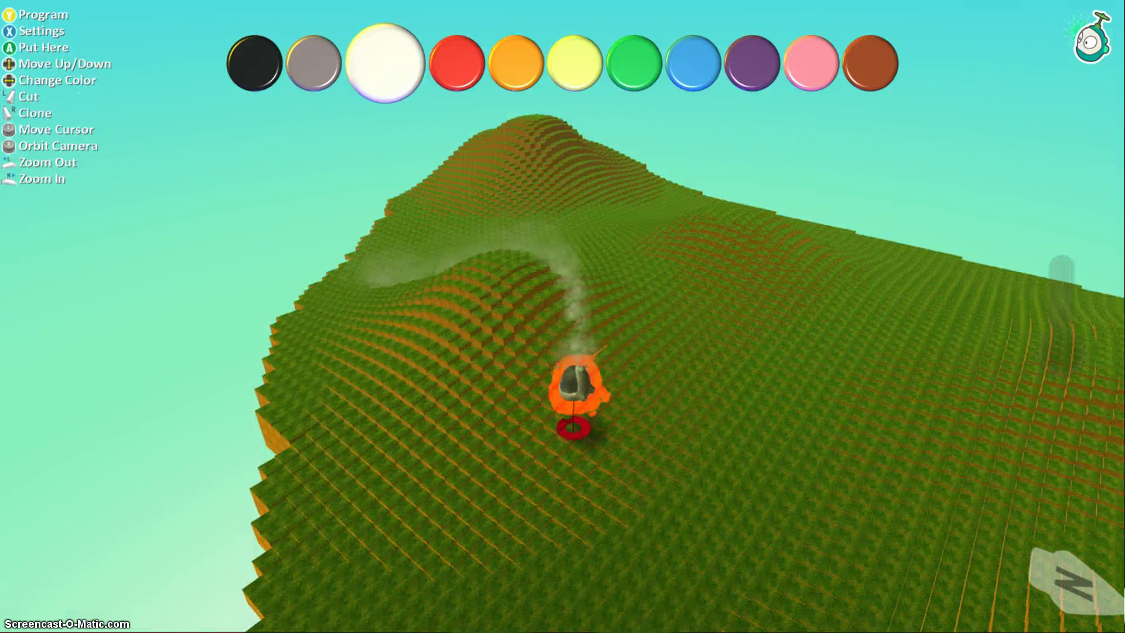
{"action": "key", "text": "Left"}
Step: Change Kodu 2's color to green and put it down on the grass
{"action": "key", "text": "Right"}
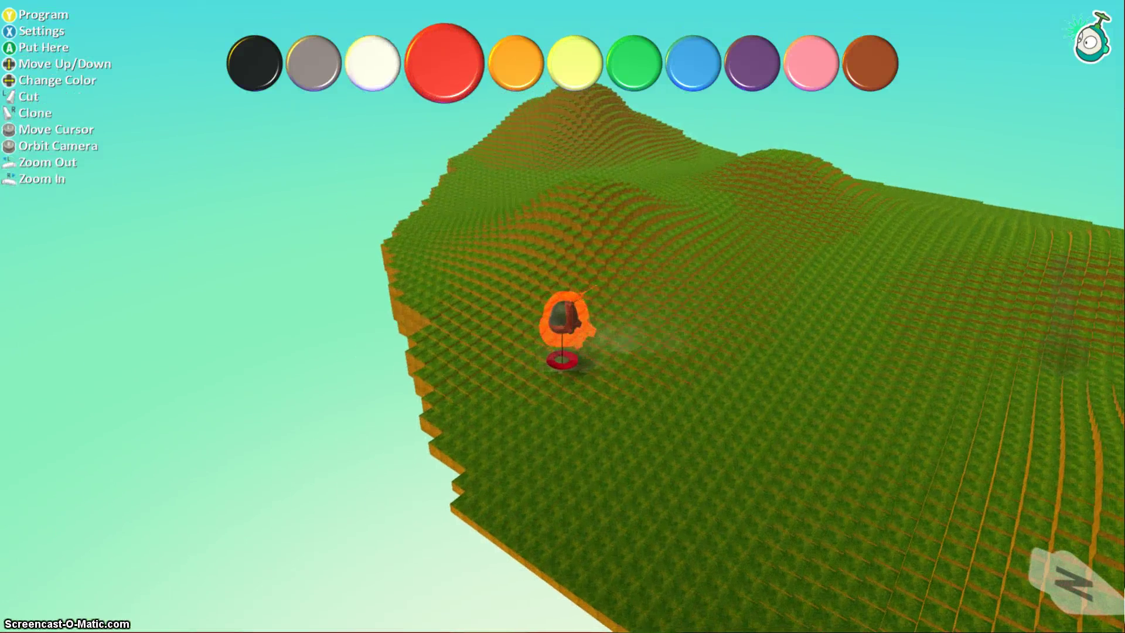
{"action": "key", "text": "Right"}
{"action": "key", "text": "Right"}
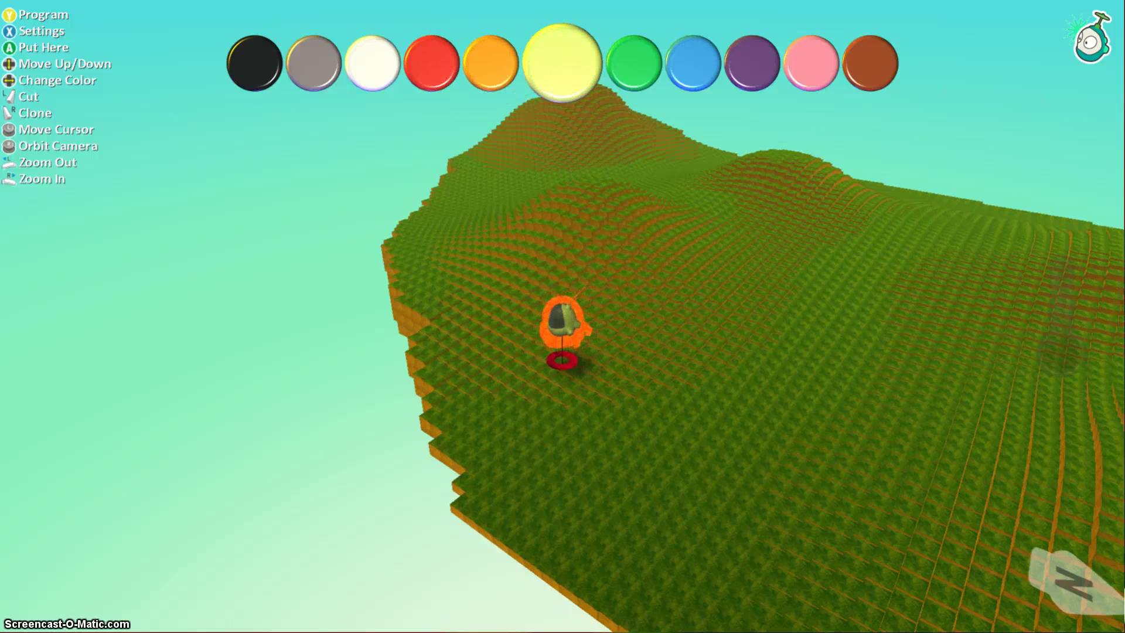
{"action": "key", "text": "Right"}
{"action": "key", "text": "a"}
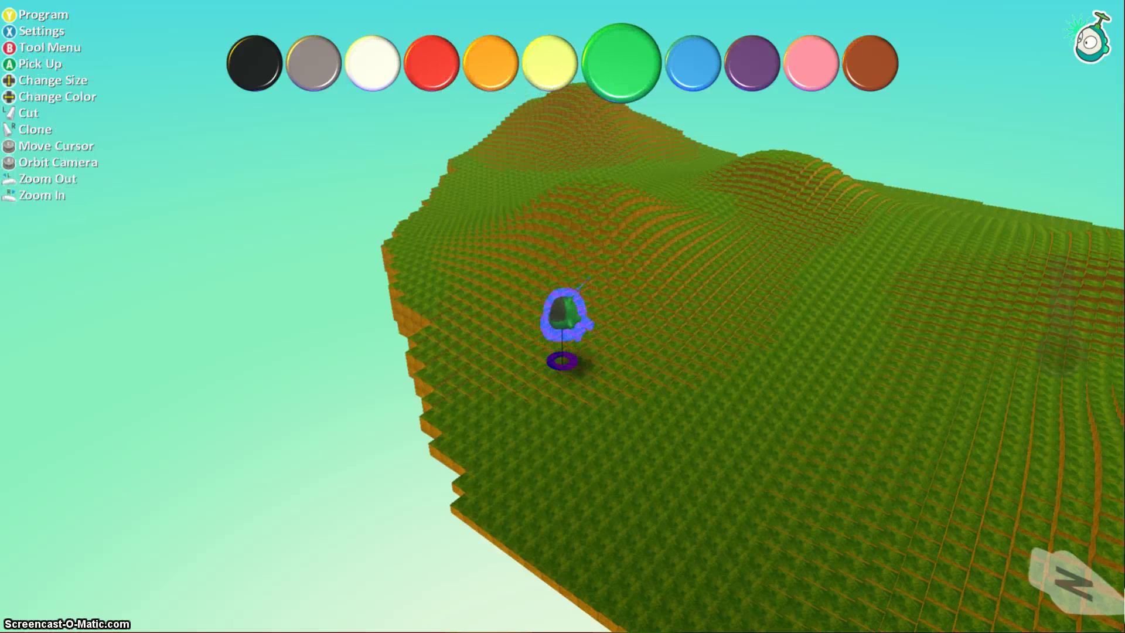
Step: Open the green Kodu's program and set the first rule's WHEN condition to see
{"action": "key", "text": "y"}
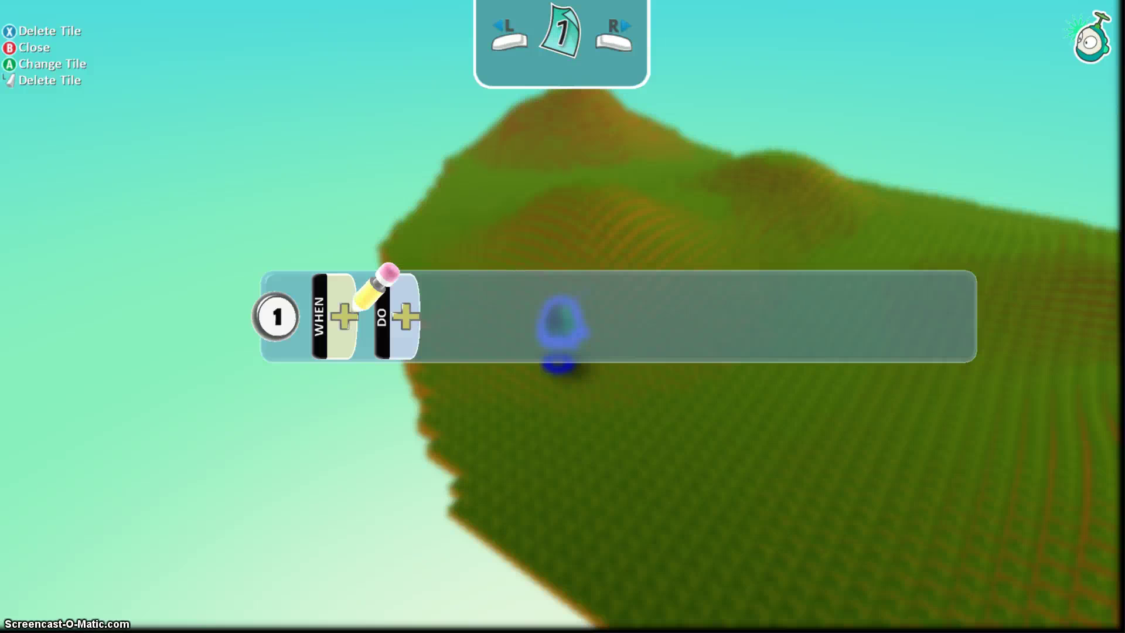
{"action": "key", "text": "a"}
{"action": "key", "text": "Up"}
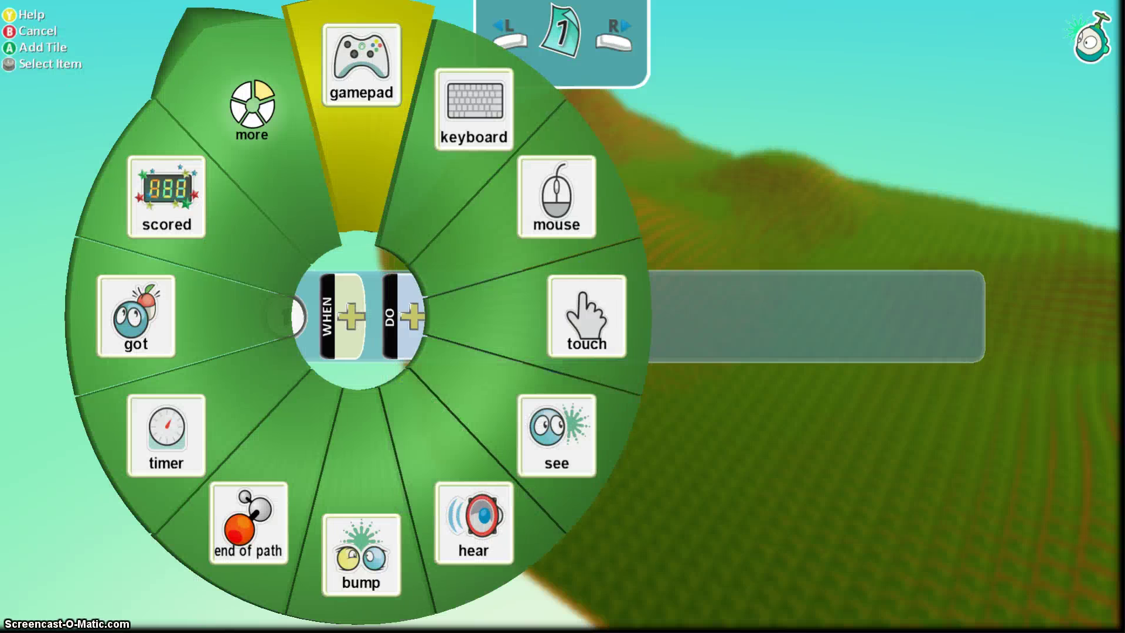
{"action": "key", "text": "Right"}
{"action": "key", "text": "Right"}
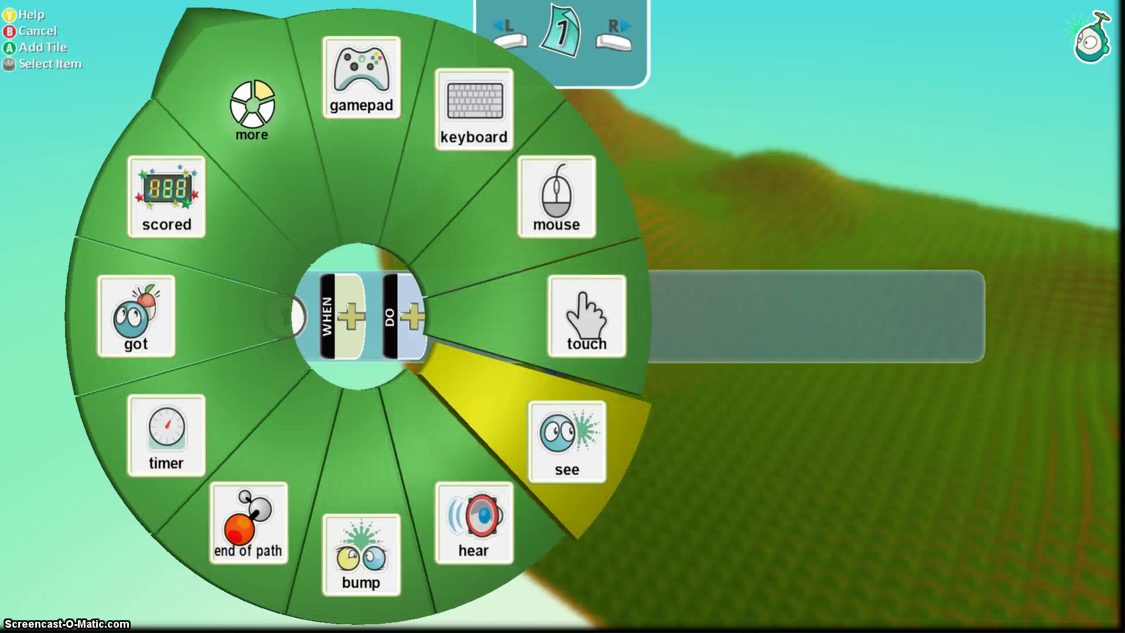
{"action": "key", "text": "Return"}
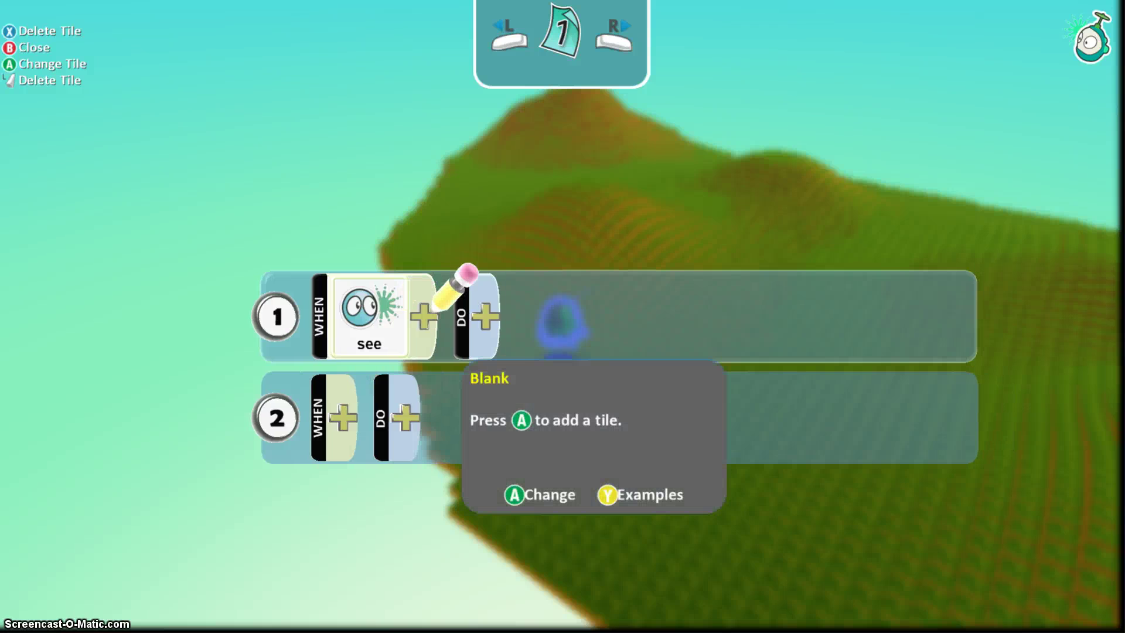
Step: Add the apple filter from the objects after see in the first rule's WHEN condition
{"action": "key", "text": "Return"}
{"action": "key", "text": "Down"}
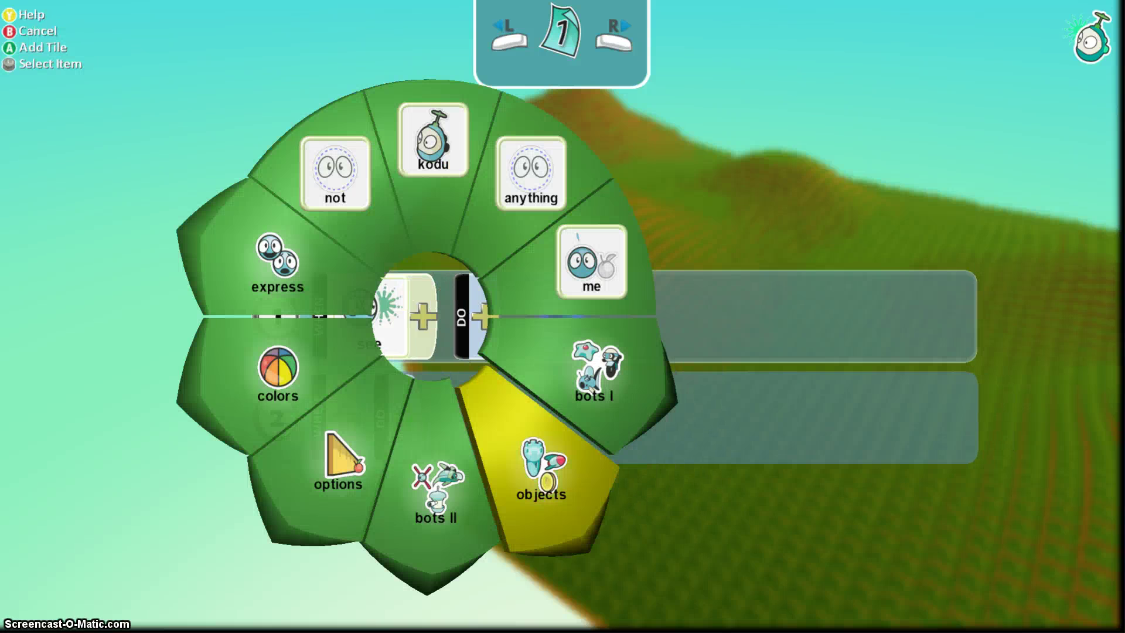
{"action": "key", "text": "Return"}
{"action": "key", "text": "Left"}
{"action": "key", "text": "Return"}
{"action": "key", "text": "Right"}
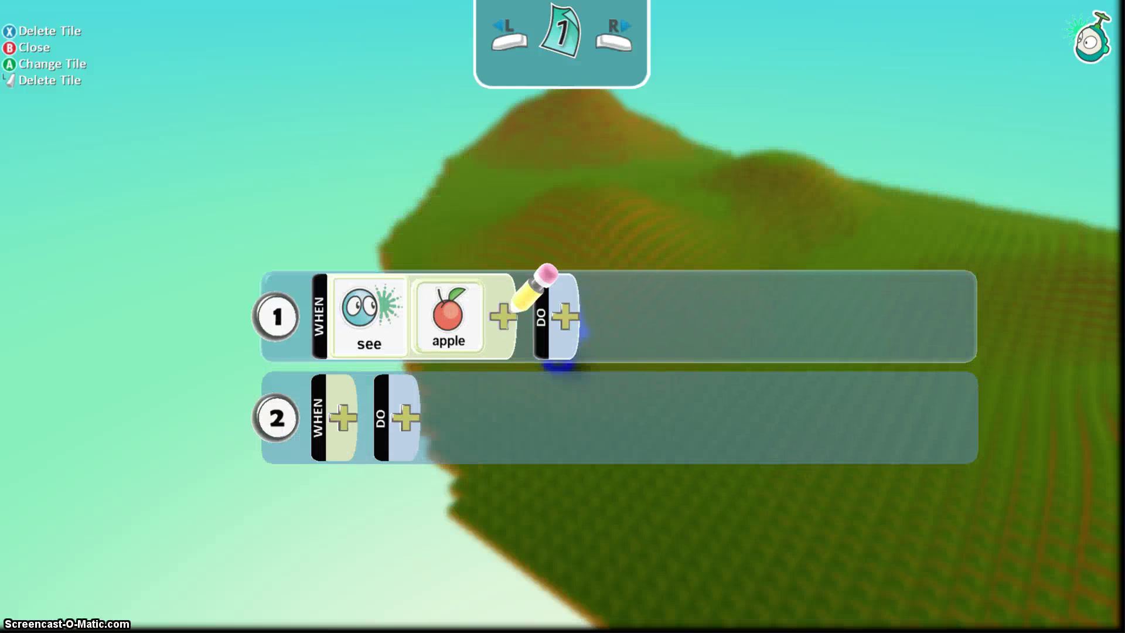
Step: Add the close by option after the apple tile in the first rule's WHEN condition
{"action": "key", "text": "Return"}
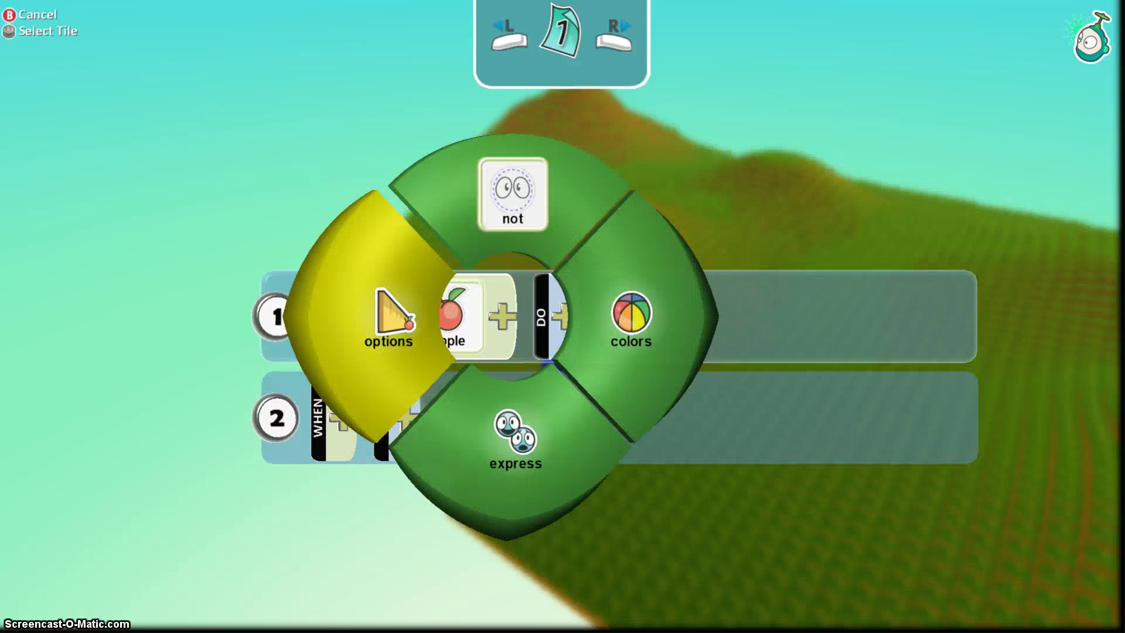
{"action": "key", "text": "Return"}
{"action": "key", "text": "Up"}
{"action": "key", "text": "Return"}
{"action": "key", "text": "Right"}
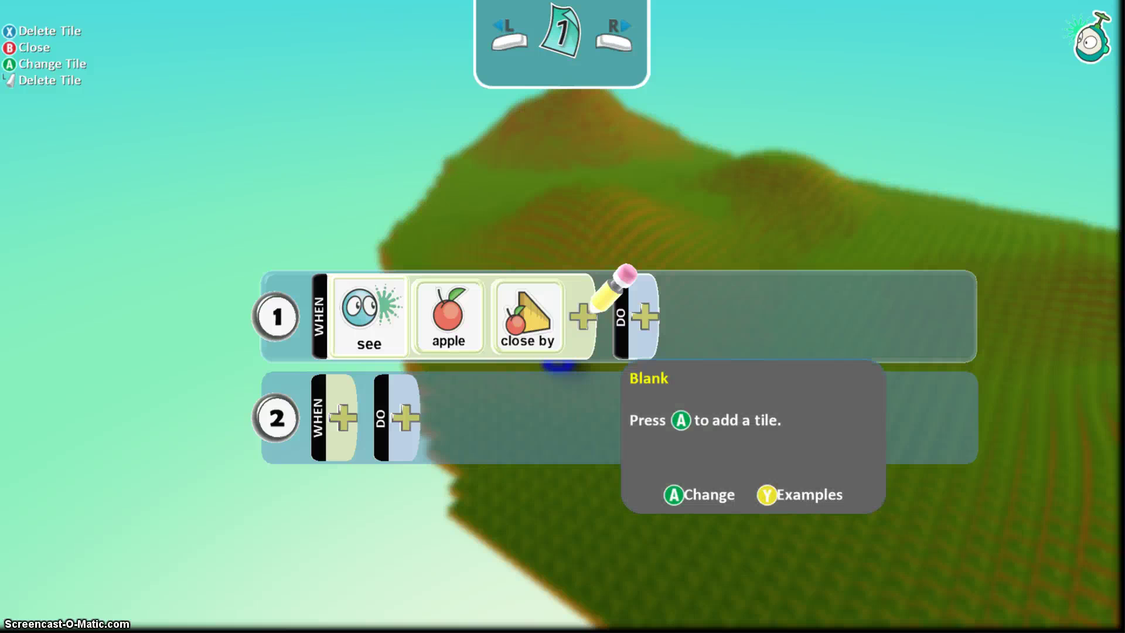
Step: Set the first rule's DO action to move
{"action": "key", "text": "Left"}
{"action": "key", "text": "Left"}
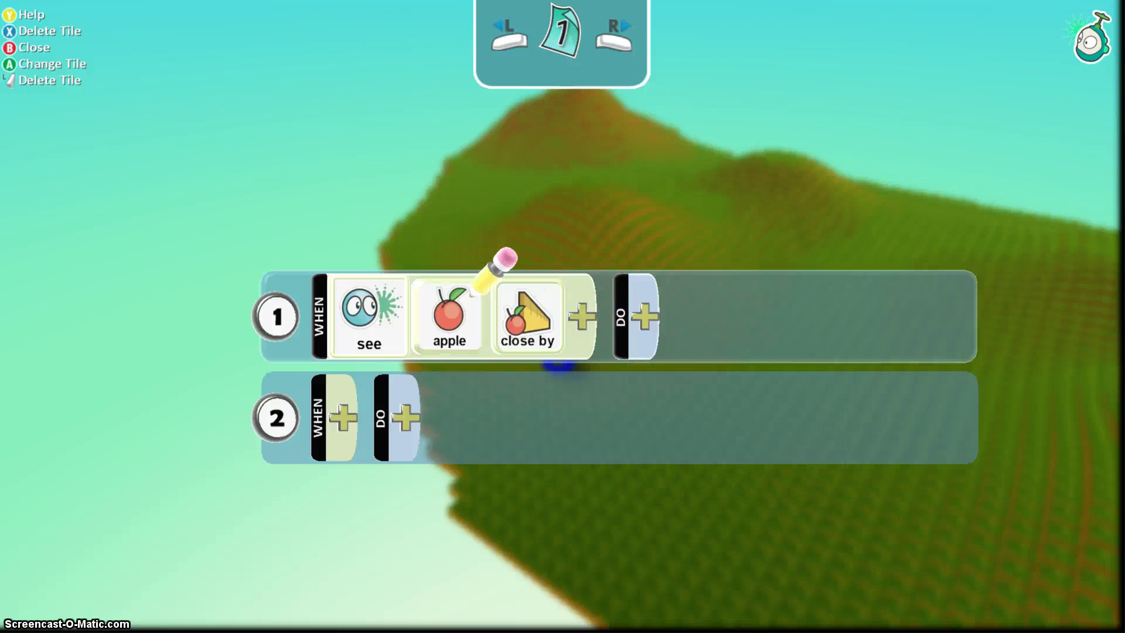
{"action": "key", "text": "Left"}
{"action": "key", "text": "Right"}
{"action": "key", "text": "Right"}
{"action": "key", "text": "Right"}
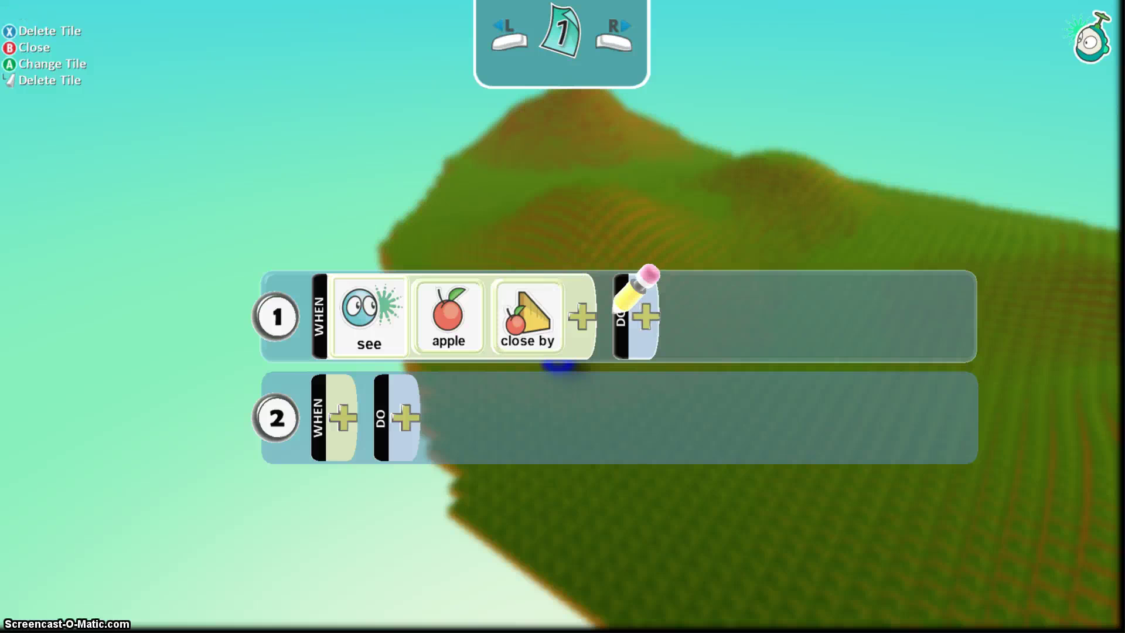
{"action": "key", "text": "Right"}
{"action": "key", "text": "Return"}
{"action": "key", "text": "Up"}
{"action": "key", "text": "Return"}
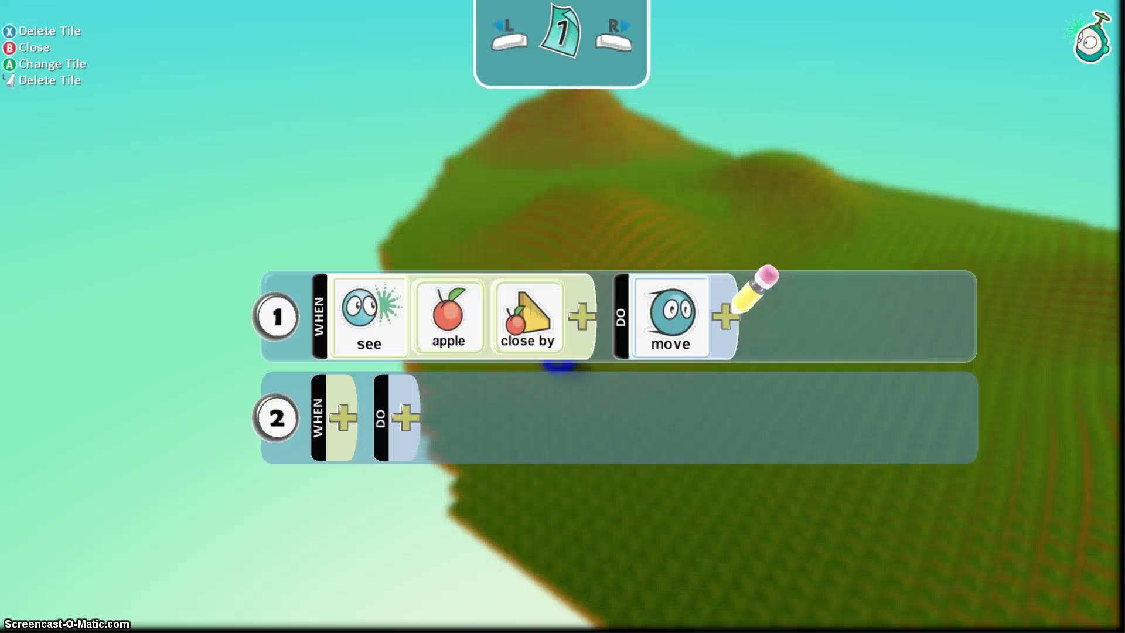
Step: Add the toward and quickly modifiers to the first rule's move action
{"action": "key", "text": "Return"}
{"action": "key", "text": "Up"}
{"action": "key", "text": "Return"}
{"action": "key", "text": "Return"}
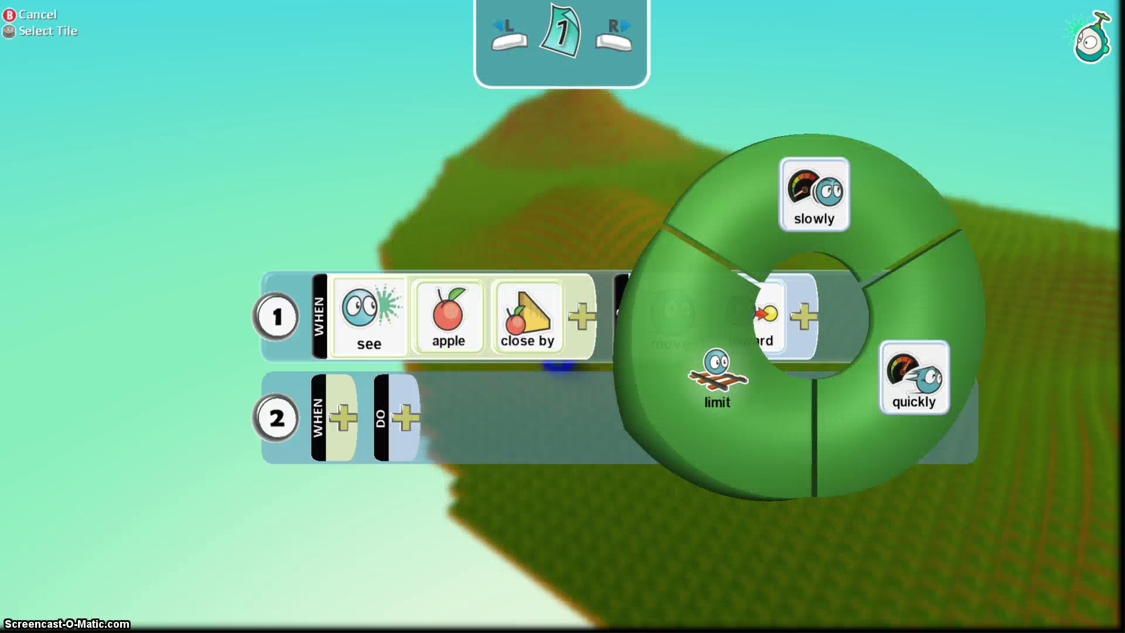
{"action": "key", "text": "Escape"}
{"action": "key", "text": "Return"}
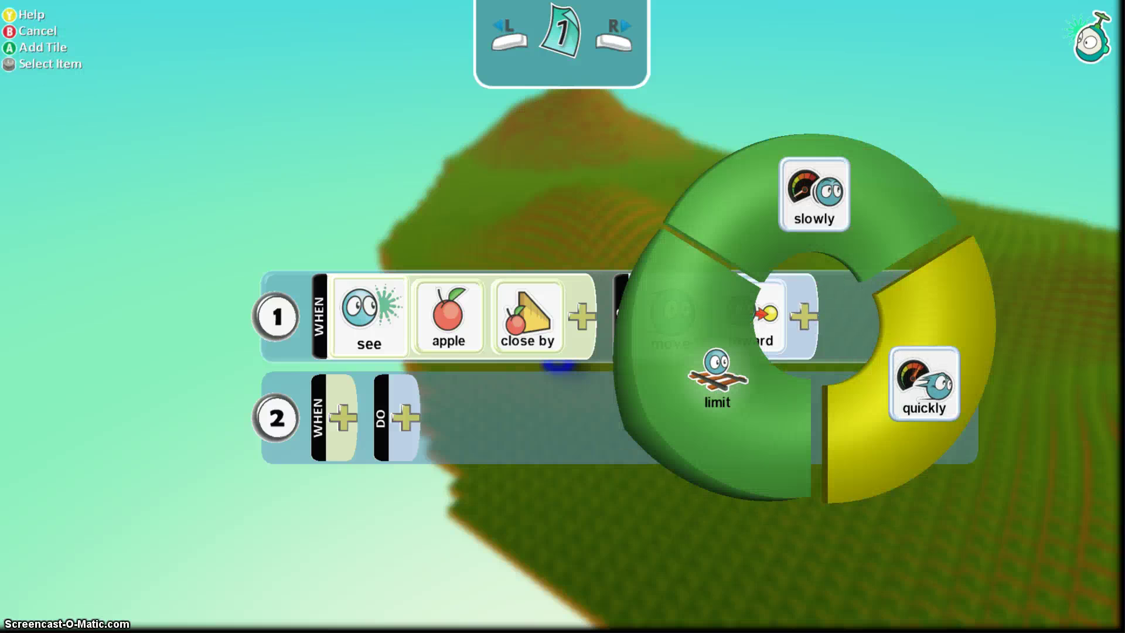
{"action": "key", "text": "Return"}
Step: Set the second rule's WHEN condition to see apple
{"action": "key", "text": "Down"}
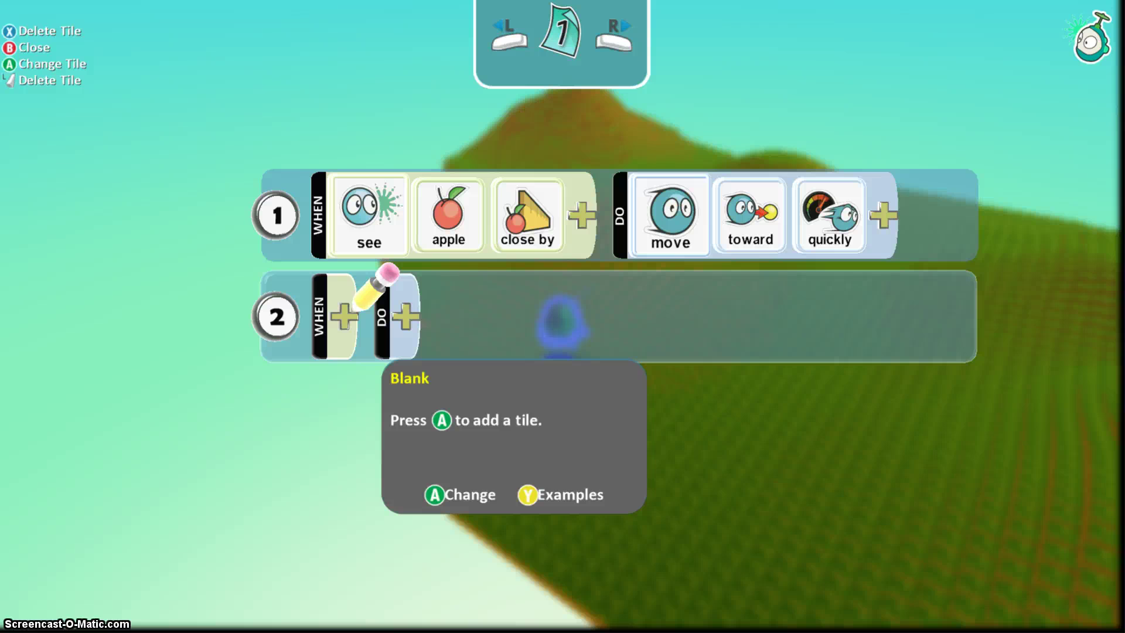
{"action": "key", "text": "Return"}
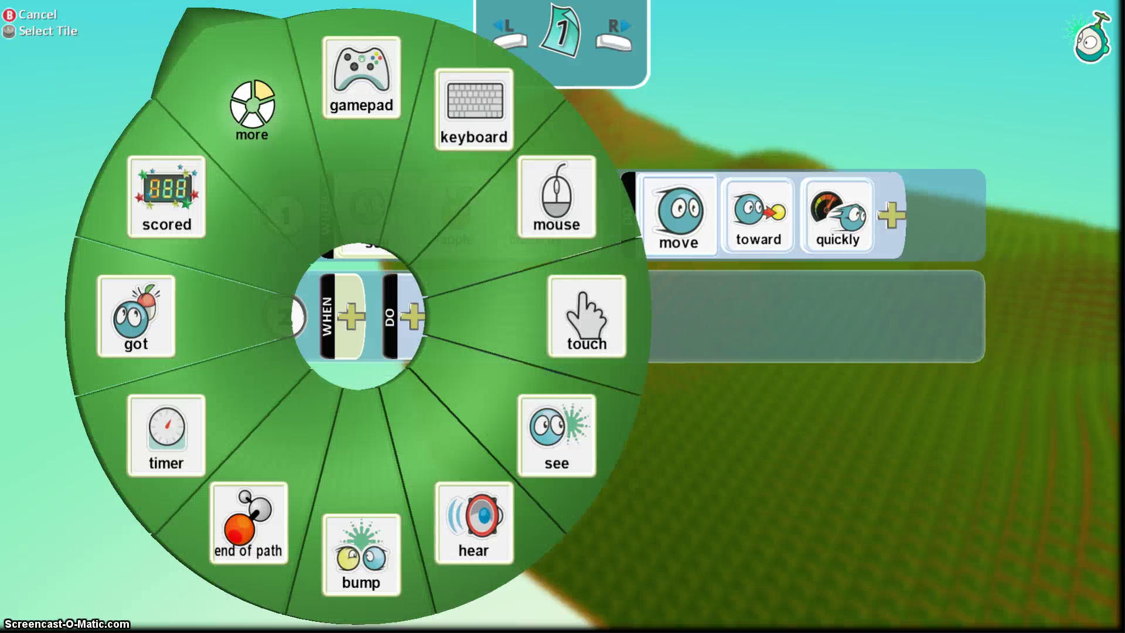
{"action": "key", "text": "Return"}
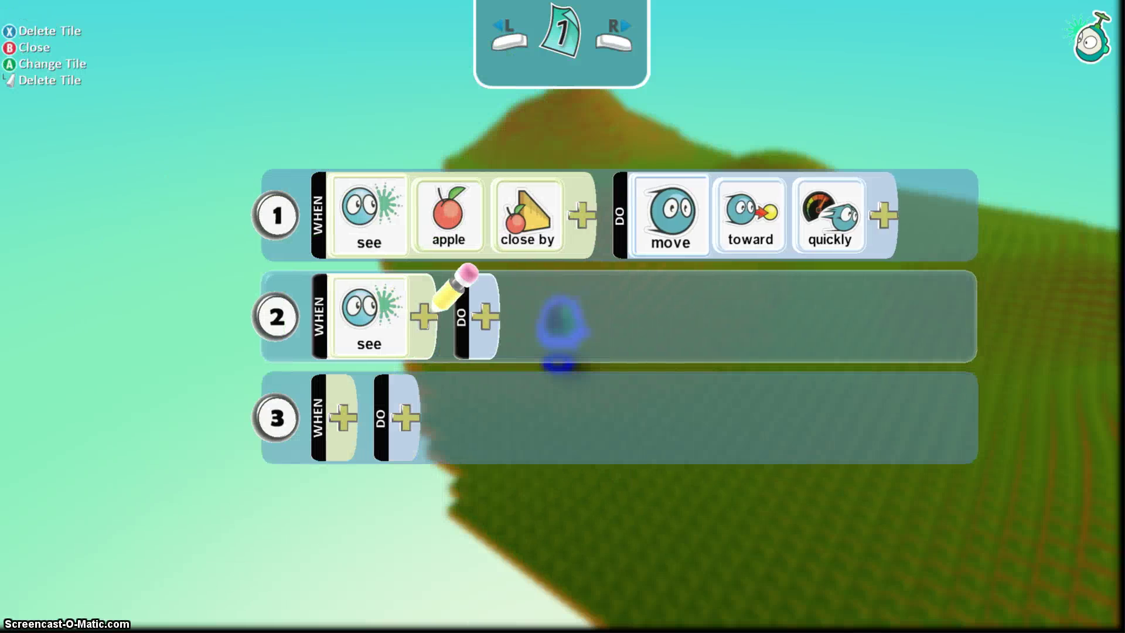
{"action": "key", "text": "Return"}
{"action": "key", "text": "Down"}
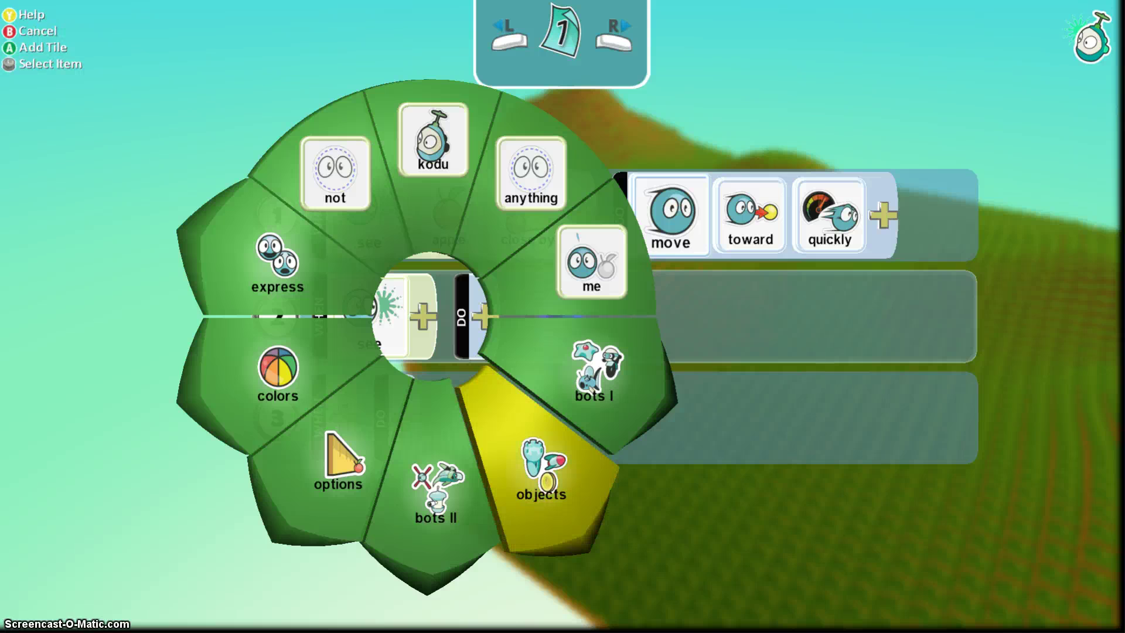
{"action": "key", "text": "Return"}
{"action": "key", "text": "Return"}
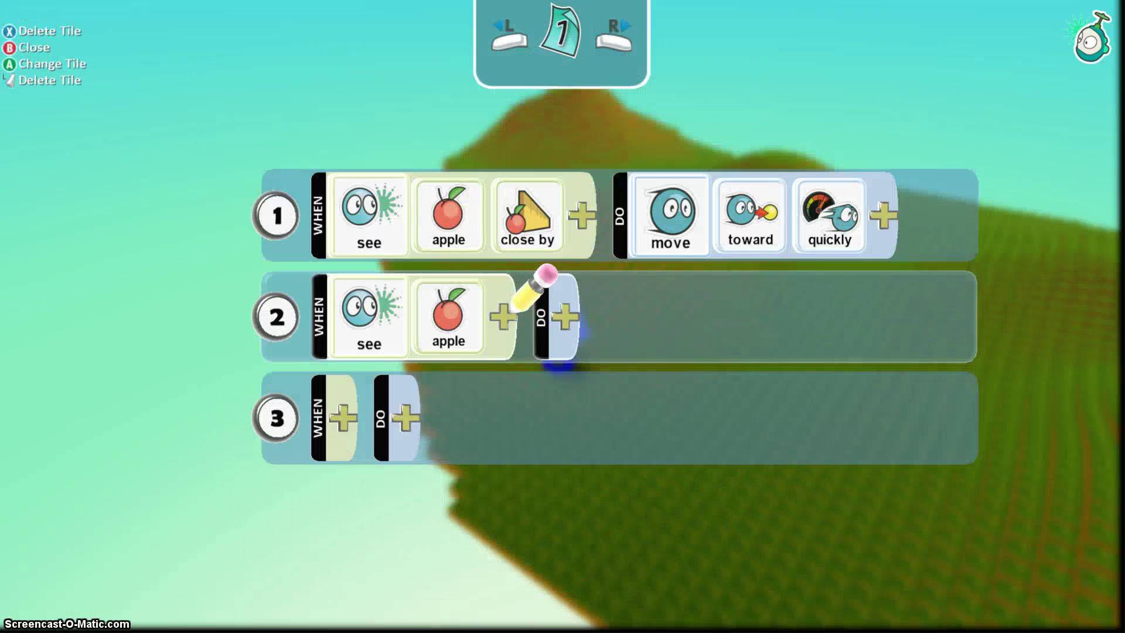
Step: Add the close by and not tiles after apple in the second rule's WHEN condition
{"action": "key", "text": "Return"}
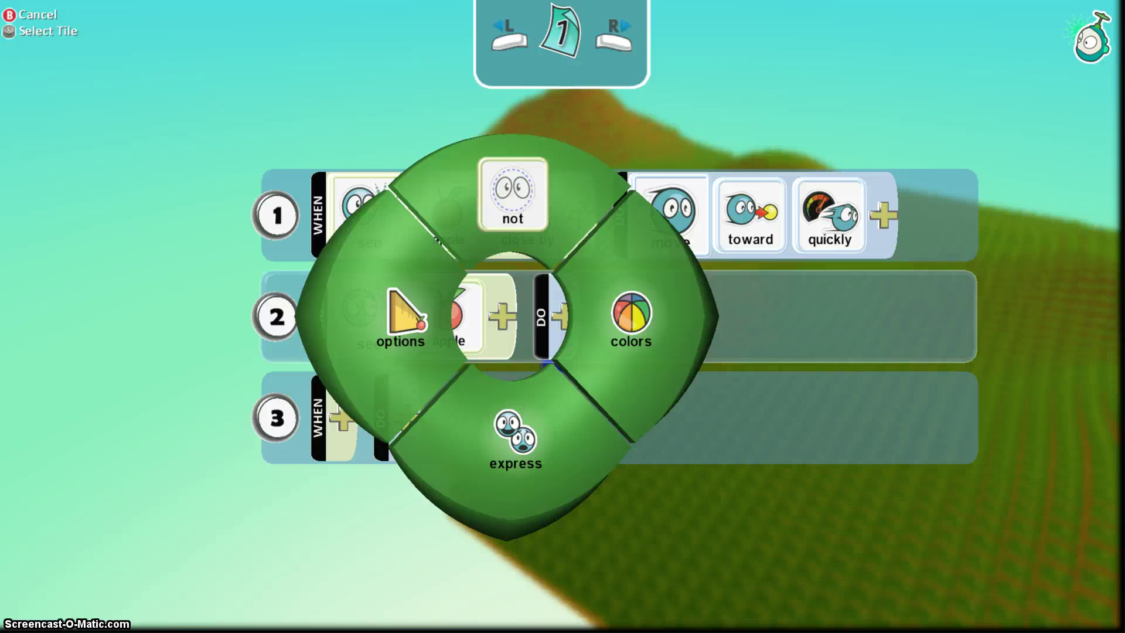
{"action": "key", "text": "Left"}
{"action": "key", "text": "Return"}
{"action": "key", "text": "Up"}
{"action": "key", "text": "Return"}
{"action": "key", "text": "Return"}
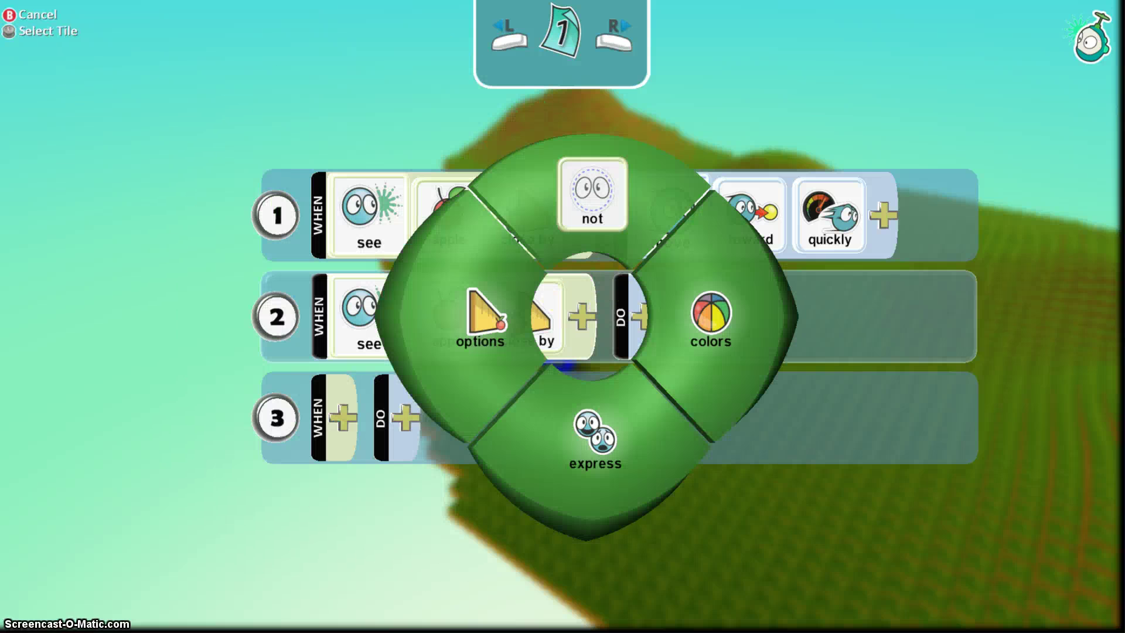
{"action": "key", "text": "Return"}
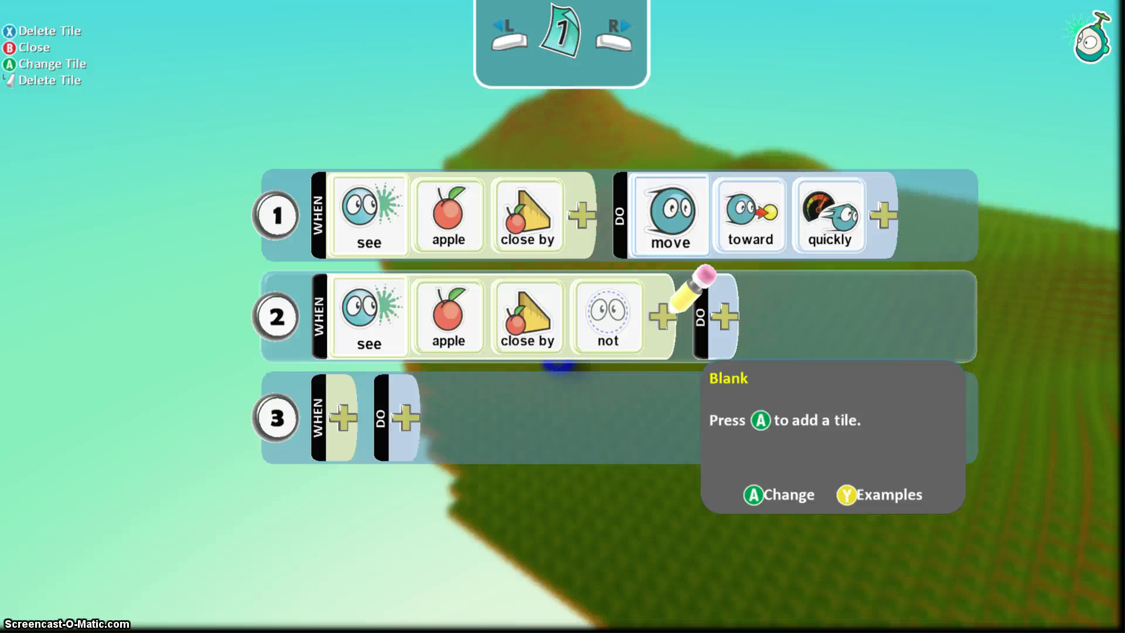
Step: Review the first rule's close by condition and the second rule's not tile, ending on the second rule's empty DO slot
{"action": "key", "text": "Up"}
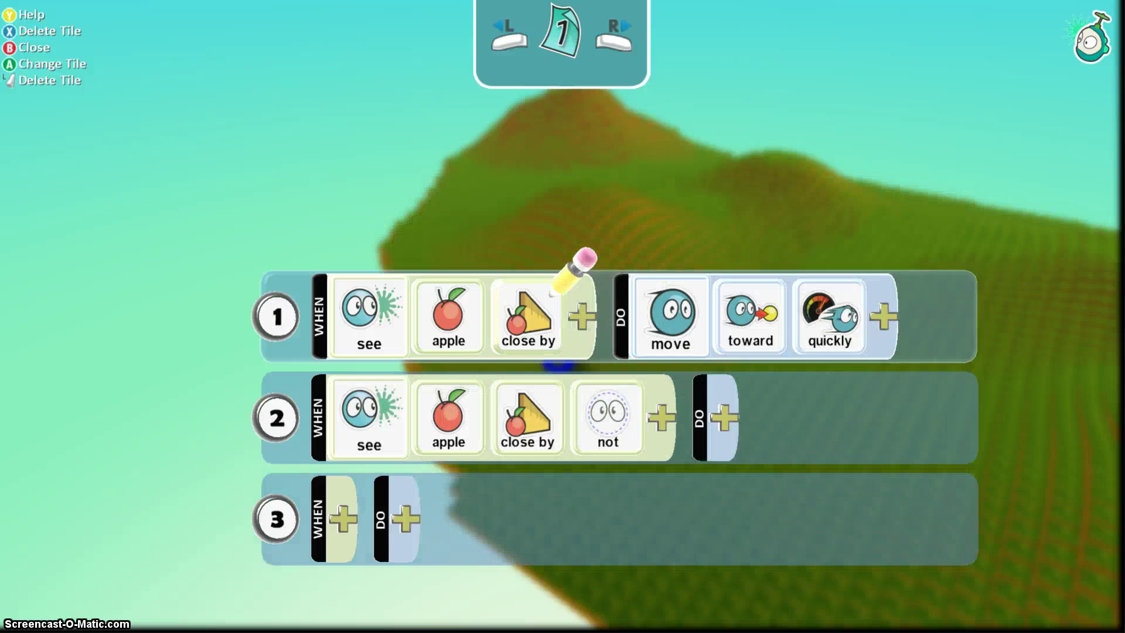
{"action": "key", "text": "Left"}
{"action": "key", "text": "Down"}
{"action": "key", "text": "Right"}
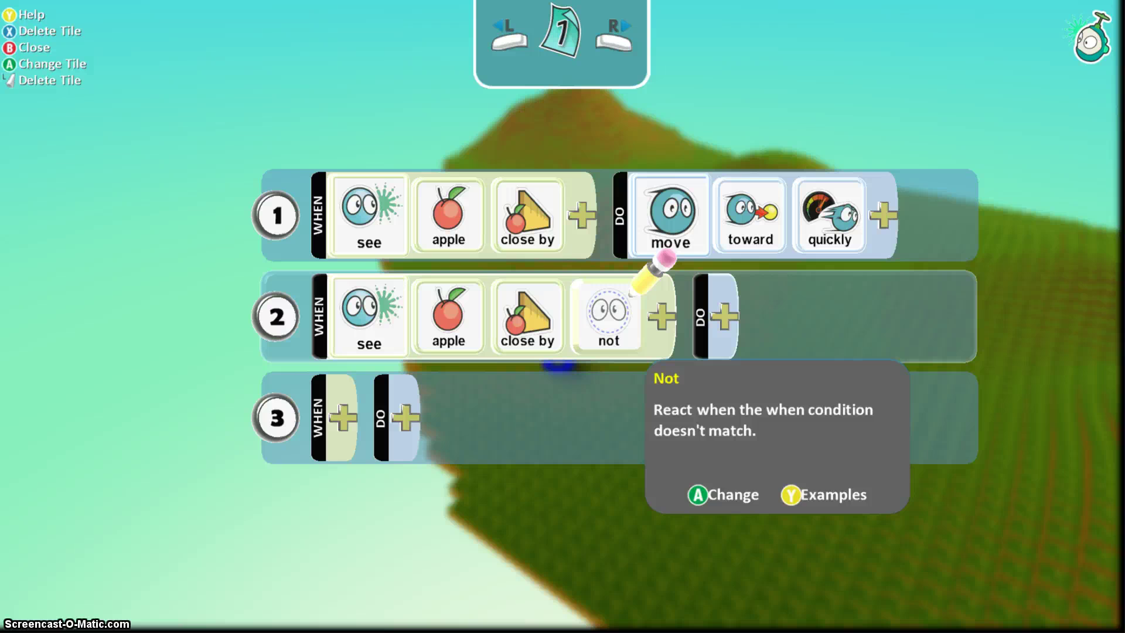
{"action": "key", "text": "Right"}
{"action": "key", "text": "Right"}
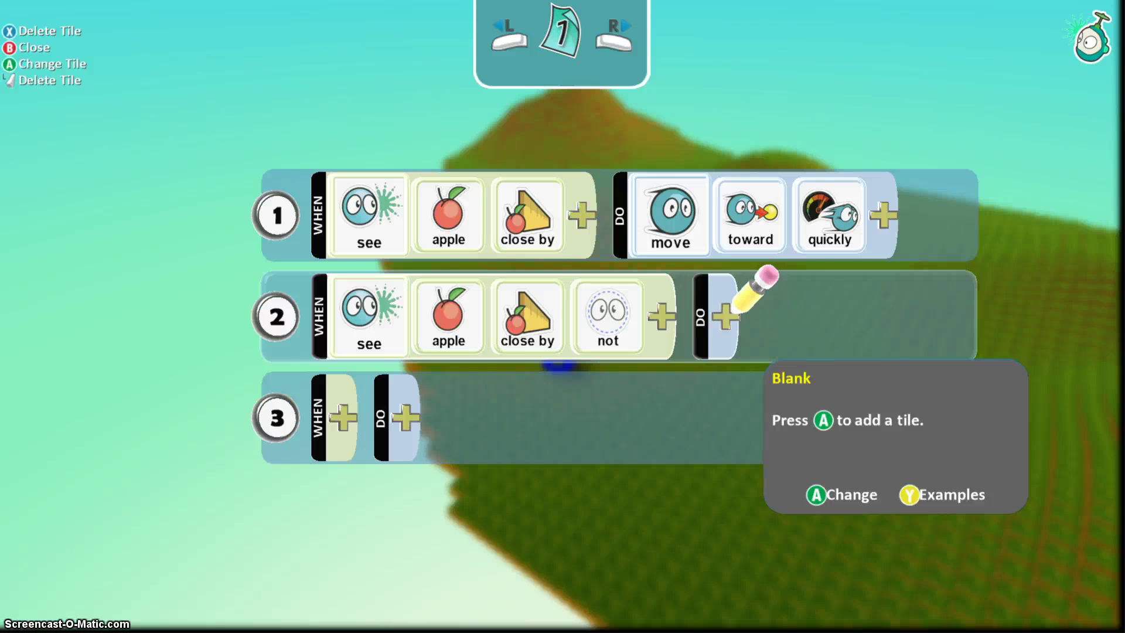
Step: Set the second rule's DO action to move with the wander modifier
{"action": "key", "text": "Return"}
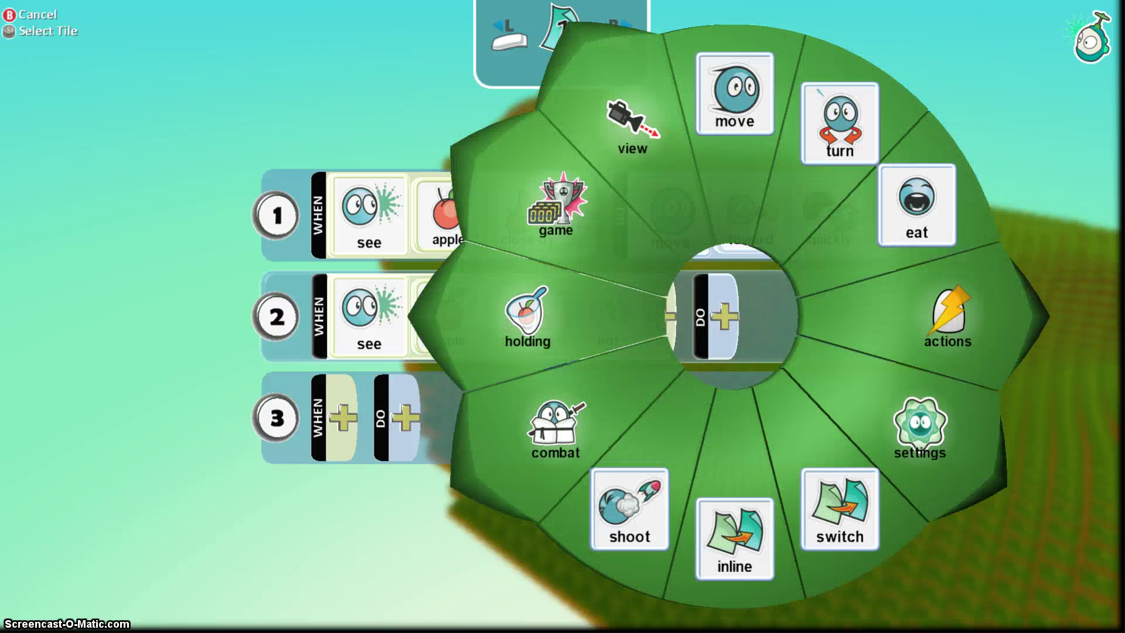
{"action": "key", "text": "Return"}
{"action": "key", "text": "Return"}
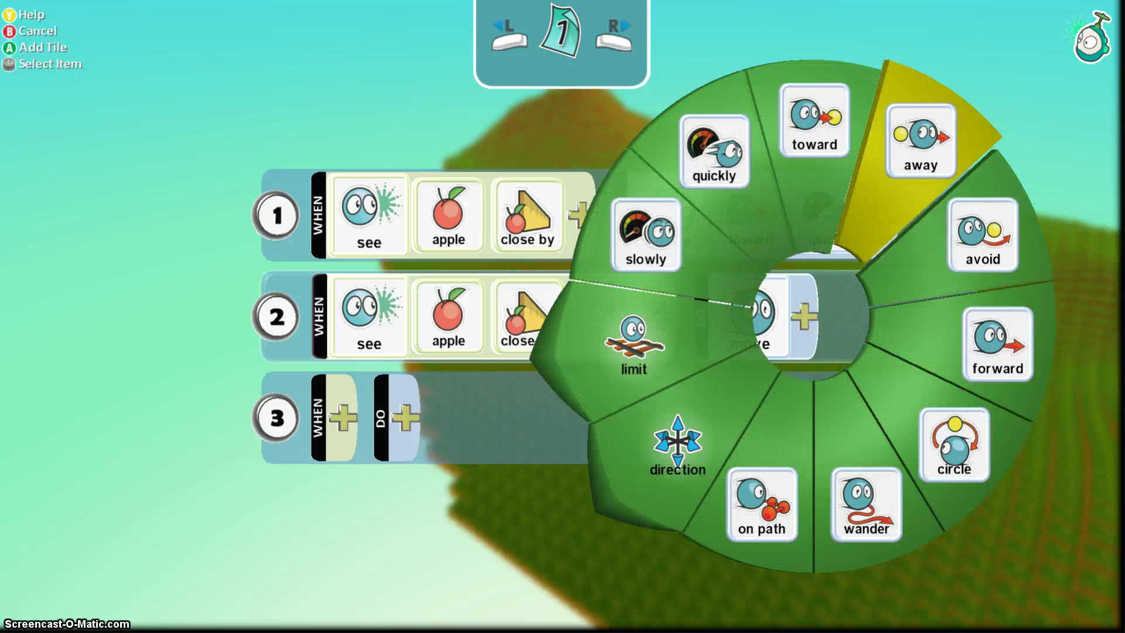
{"action": "key", "text": "Return"}
Step: Set the third rule's WHEN condition to bump apple
{"action": "key", "text": "Down"}
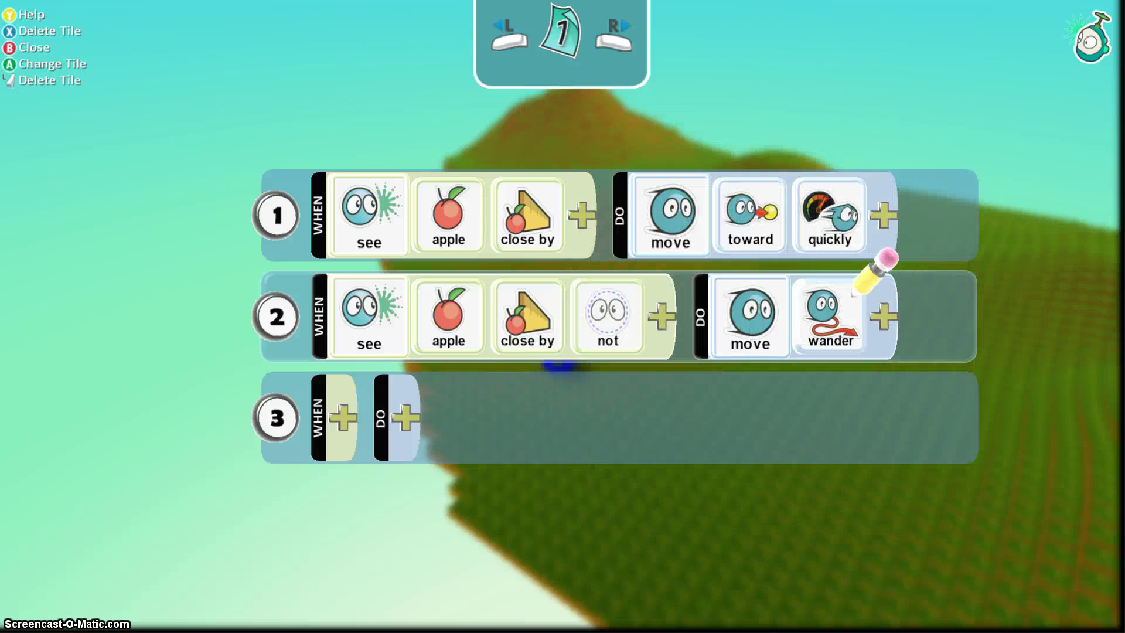
{"action": "key", "text": "Left"}
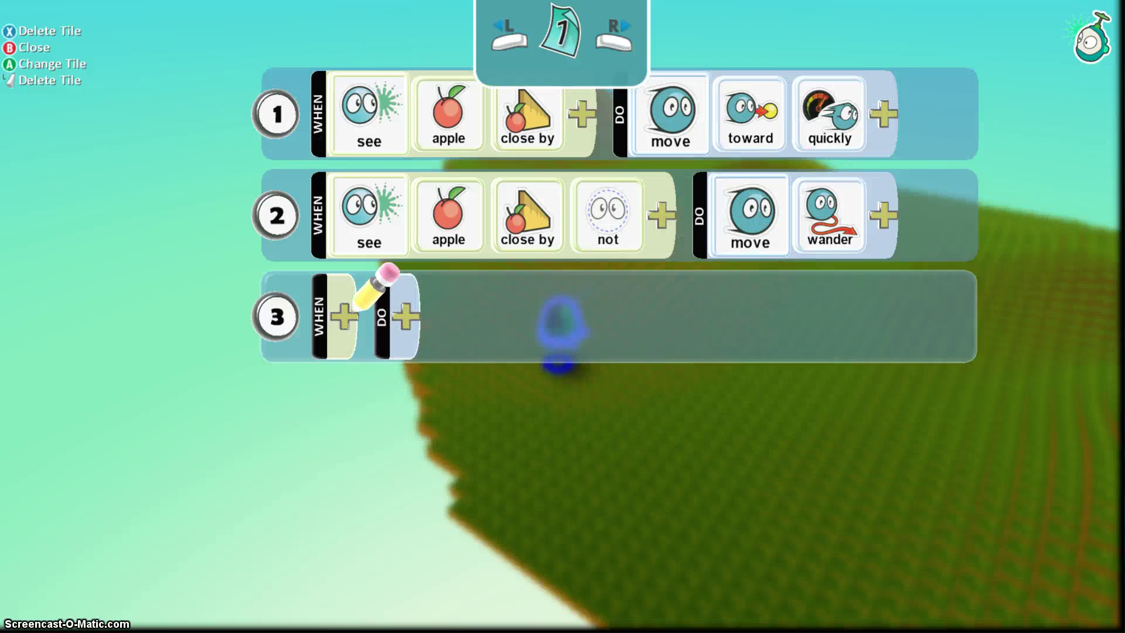
{"action": "key", "text": "Return"}
{"action": "key", "text": "Up"}
{"action": "key", "text": "Right"}
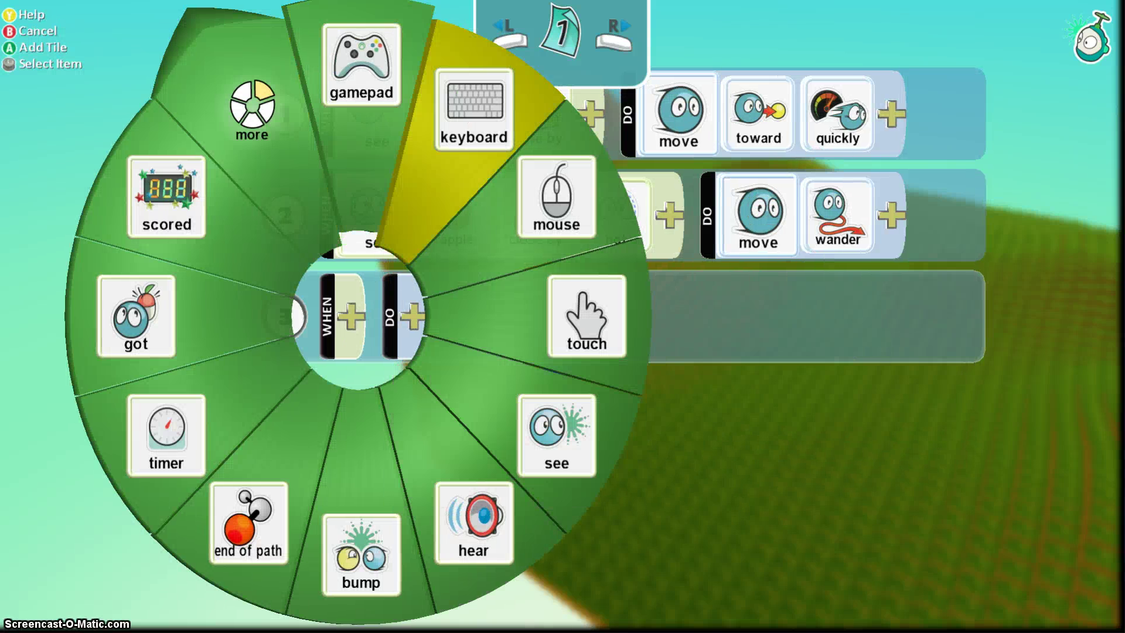
{"action": "key", "text": "Down"}
{"action": "key", "text": "Return"}
{"action": "key", "text": "Right"}
{"action": "key", "text": "Return"}
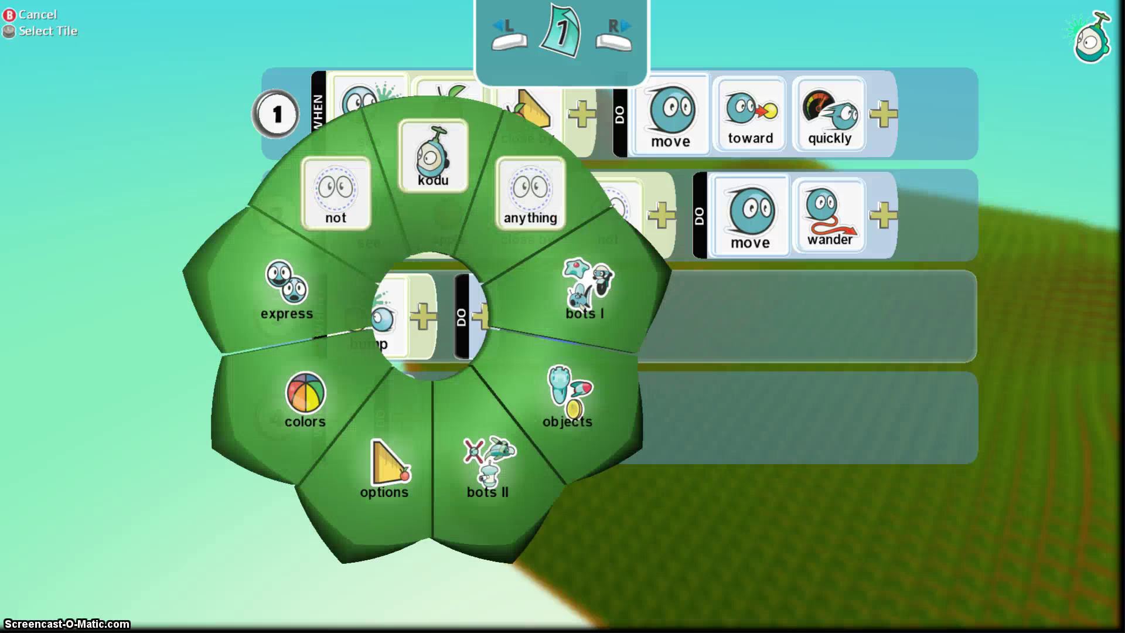
{"action": "key", "text": "Right"}
{"action": "key", "text": "Return"}
{"action": "key", "text": "Left"}
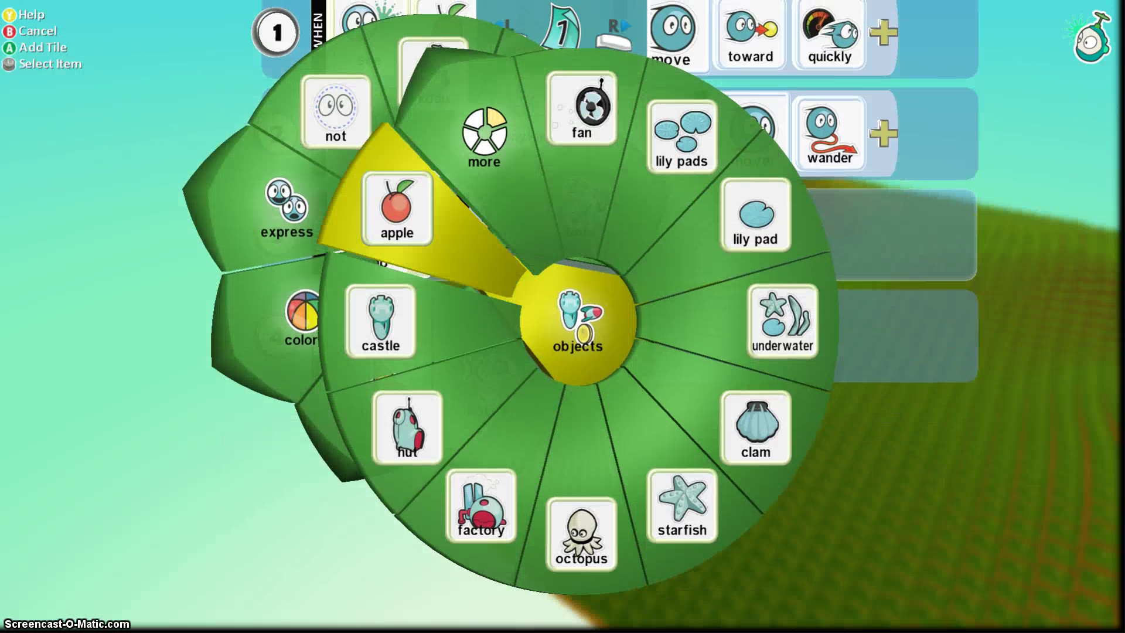
{"action": "key", "text": "Return"}
Step: Set the third rule's DO action to eat it
{"action": "key", "text": "Right"}
{"action": "key", "text": "Right"}
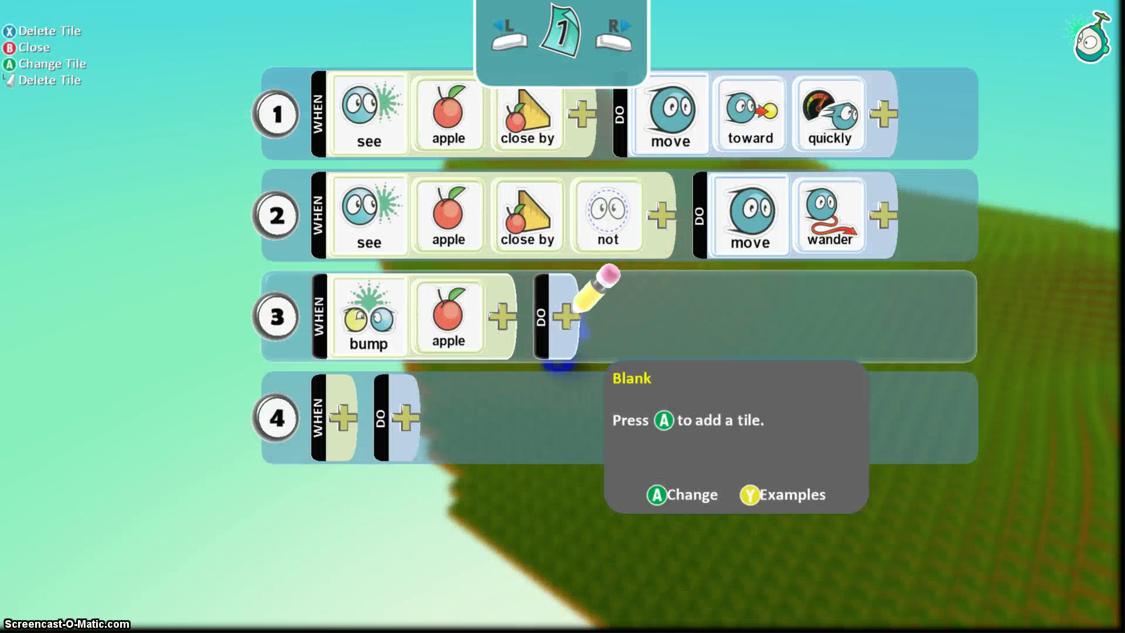
{"action": "key", "text": "Return"}
{"action": "key", "text": "Right"}
{"action": "key", "text": "Right"}
{"action": "key", "text": "Return"}
{"action": "key", "text": "Return"}
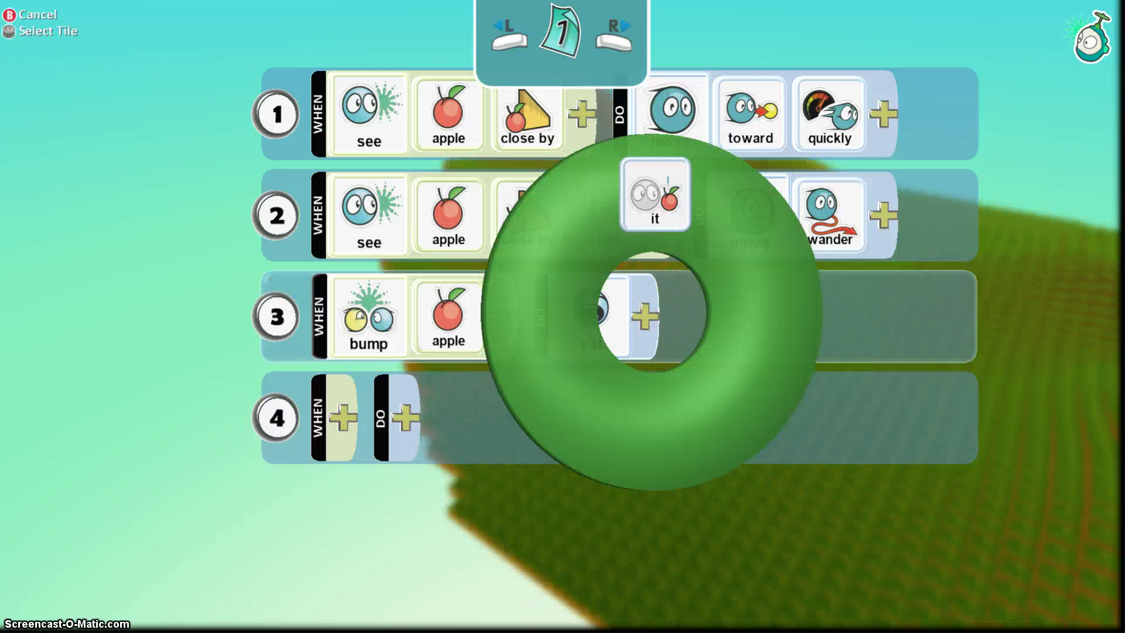
{"action": "key", "text": "Return"}
Step: Indent the fourth row beneath the third rule
{"action": "key", "text": "Down"}
{"action": "key", "text": "Return"}
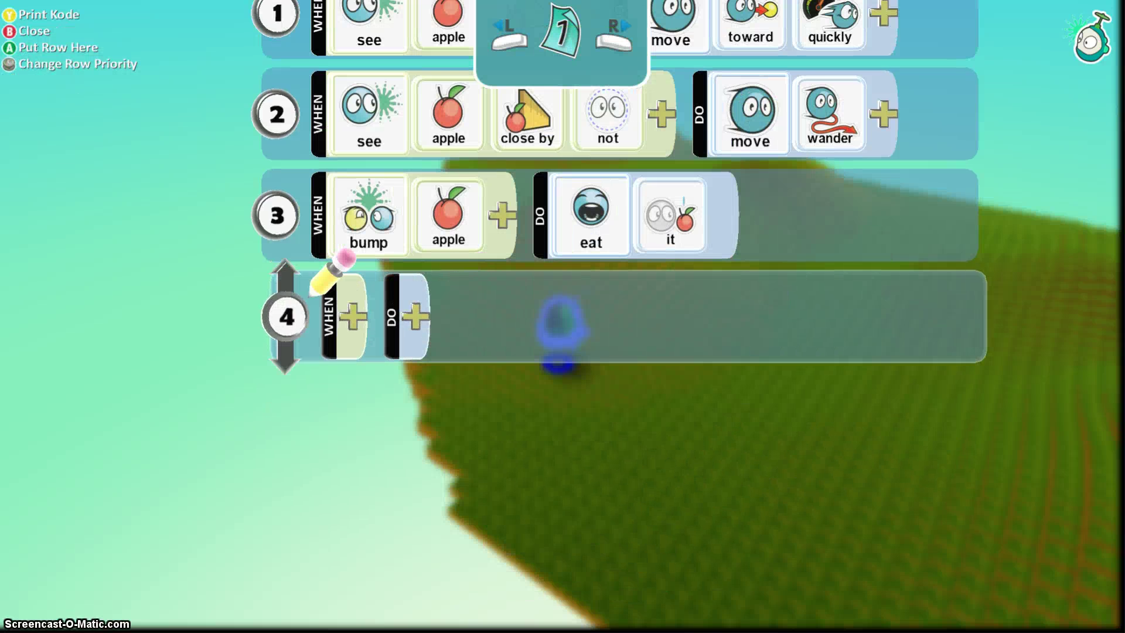
{"action": "key", "text": "Right"}
{"action": "key", "text": "Return"}
Step: Set the indented fourth row's DO action to score with the 01 point tile
{"action": "key", "text": "Right"}
{"action": "key", "text": "Right"}
{"action": "key", "text": "Return"}
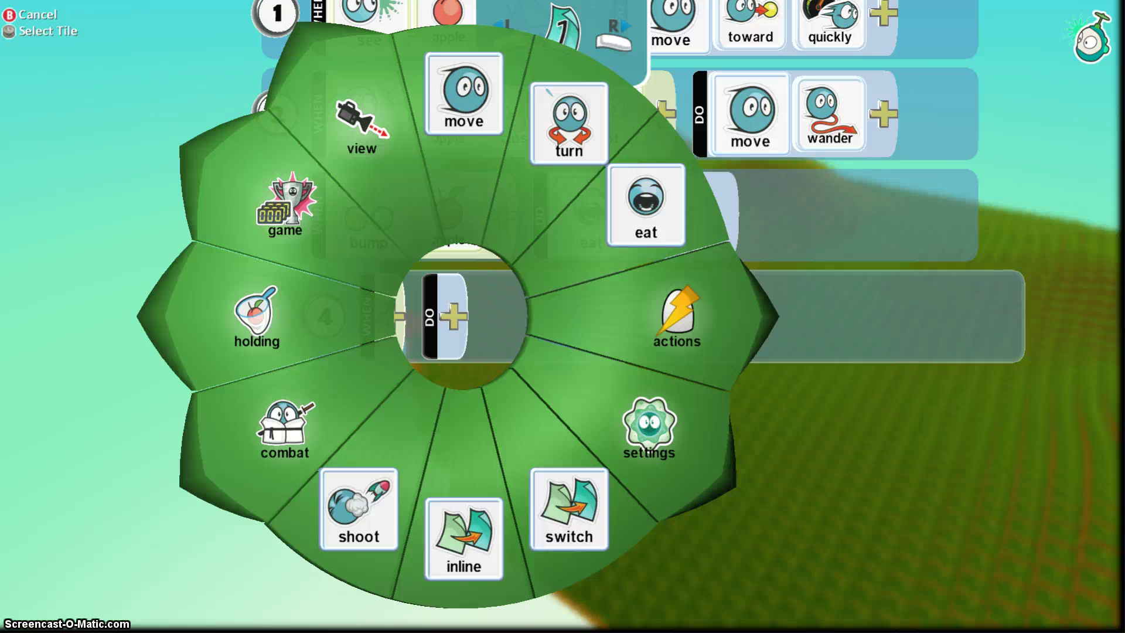
{"action": "key", "text": "Left"}
{"action": "key", "text": "Return"}
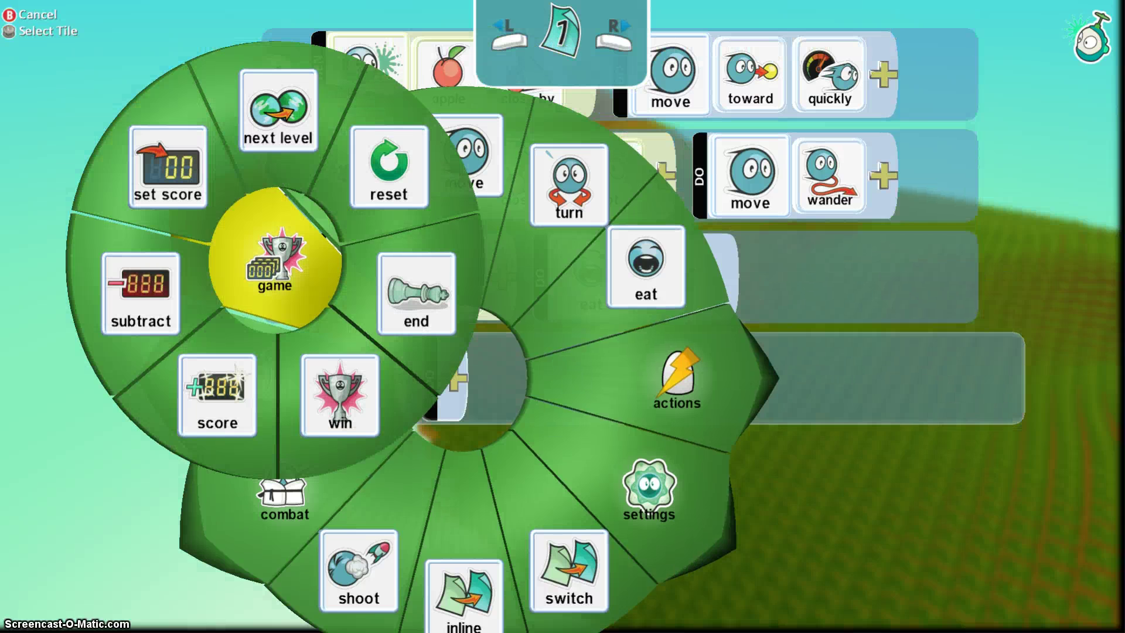
{"action": "key", "text": "Down"}
{"action": "key", "text": "Return"}
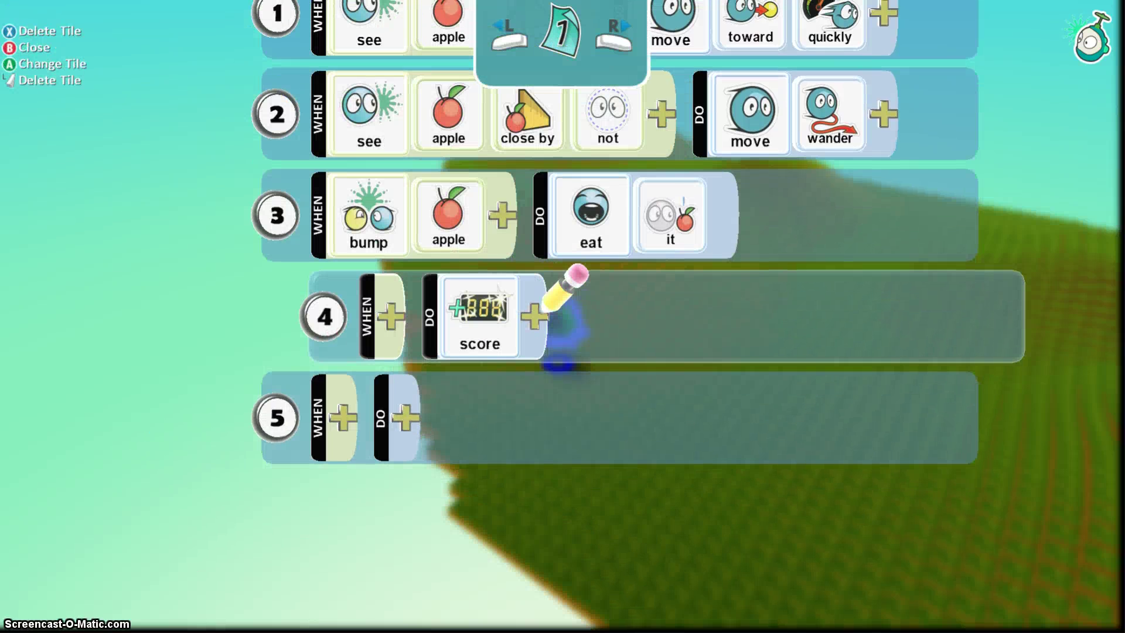
{"action": "key", "text": "Return"}
{"action": "key", "text": "Left"}
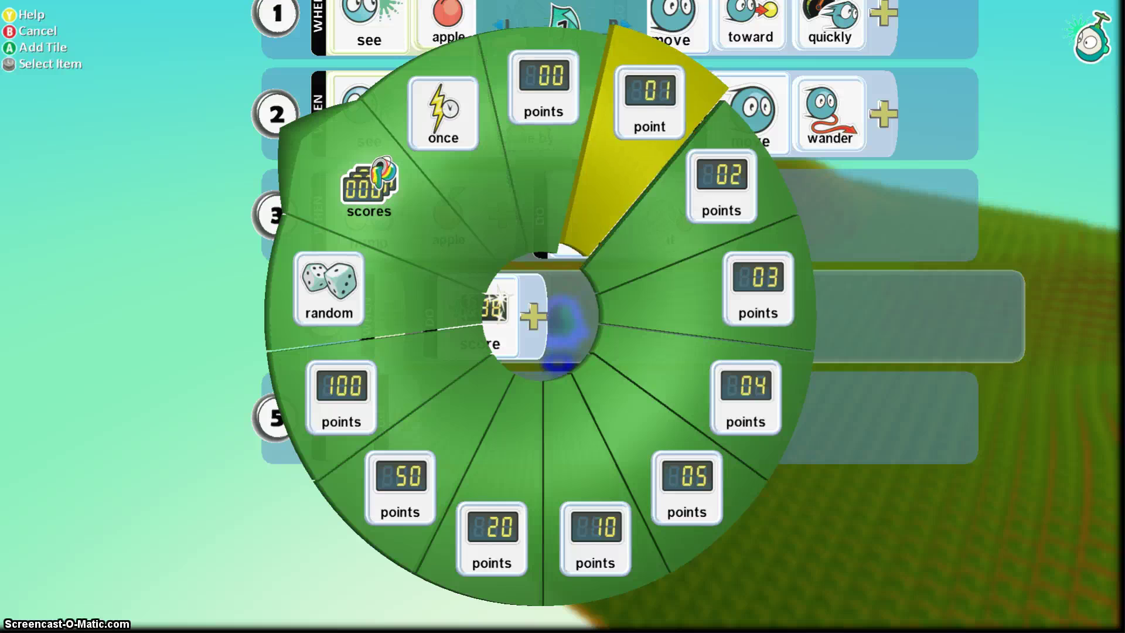
{"action": "key", "text": "Return"}
Step: Add the green score and once tiles to the fourth row's score action, and close the Kodu's program
{"action": "key", "text": "Return"}
{"action": "key", "text": "Up"}
{"action": "key", "text": "Left"}
{"action": "key", "text": "Left"}
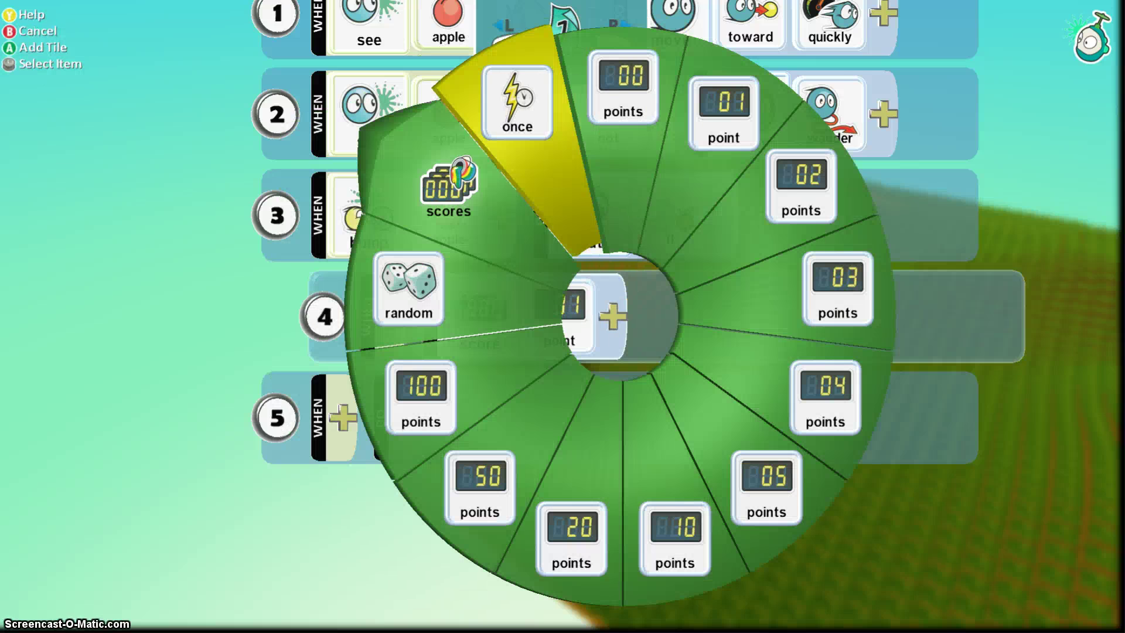
{"action": "key", "text": "Return"}
{"action": "key", "text": "Right"}
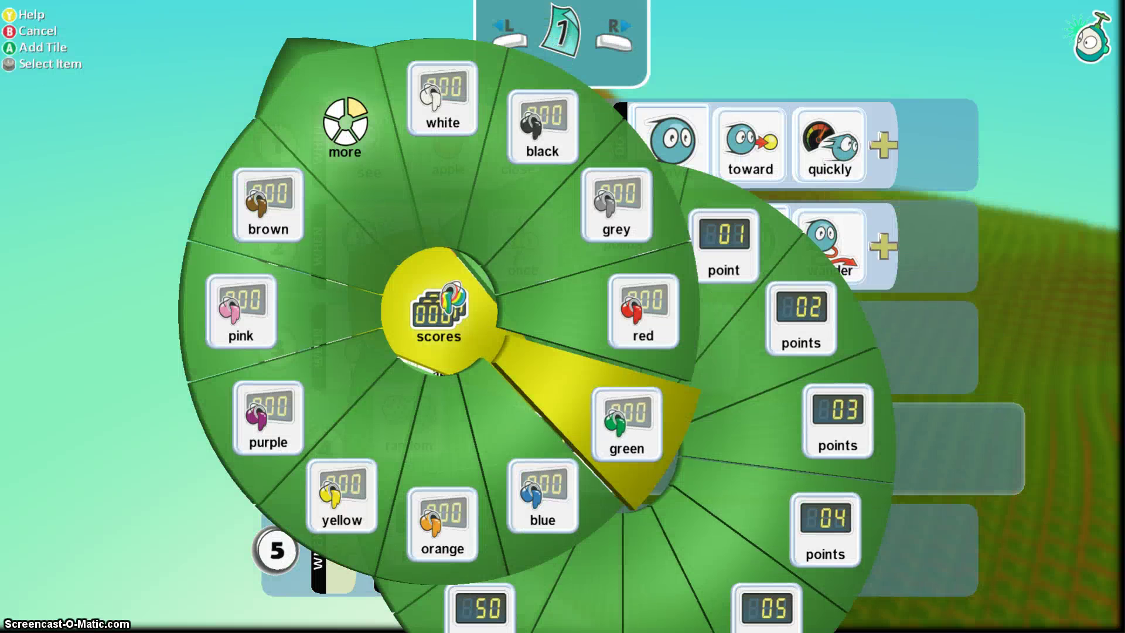
{"action": "key", "text": "Return"}
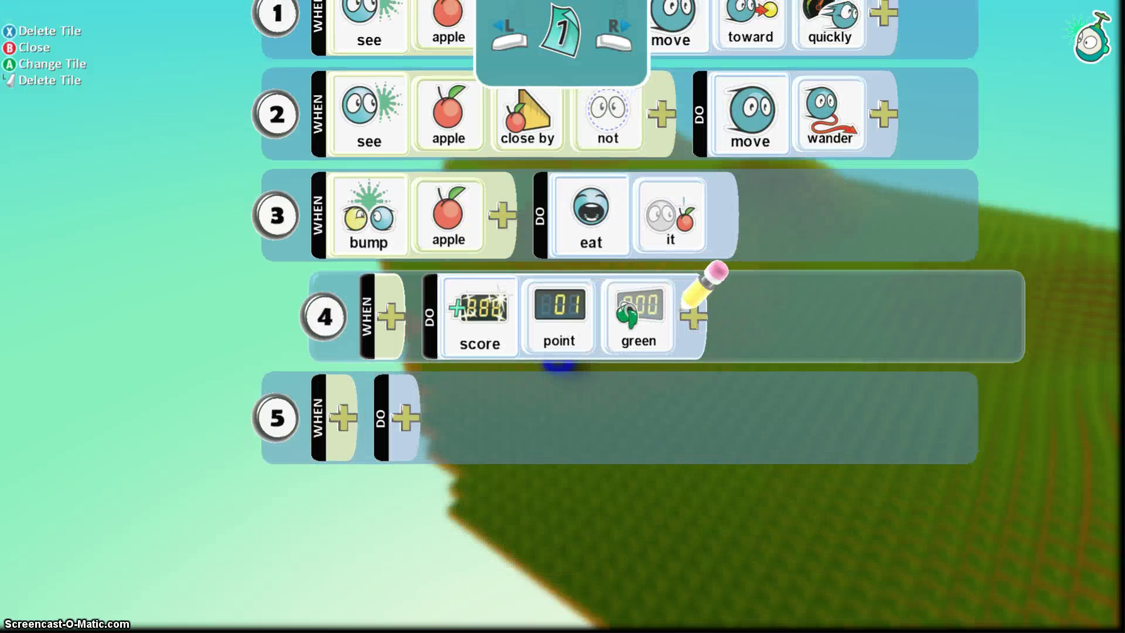
{"action": "key", "text": "Return"}
{"action": "key", "text": "Up"}
{"action": "key", "text": "Return"}
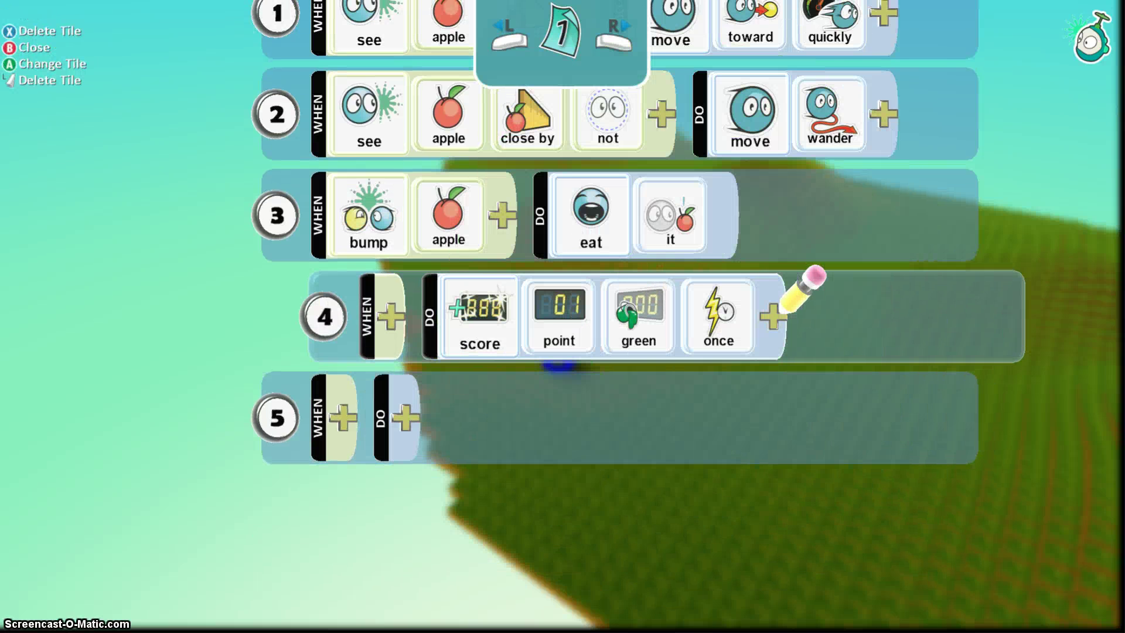
{"action": "key", "text": "Down"}
{"action": "key", "text": "Escape"}
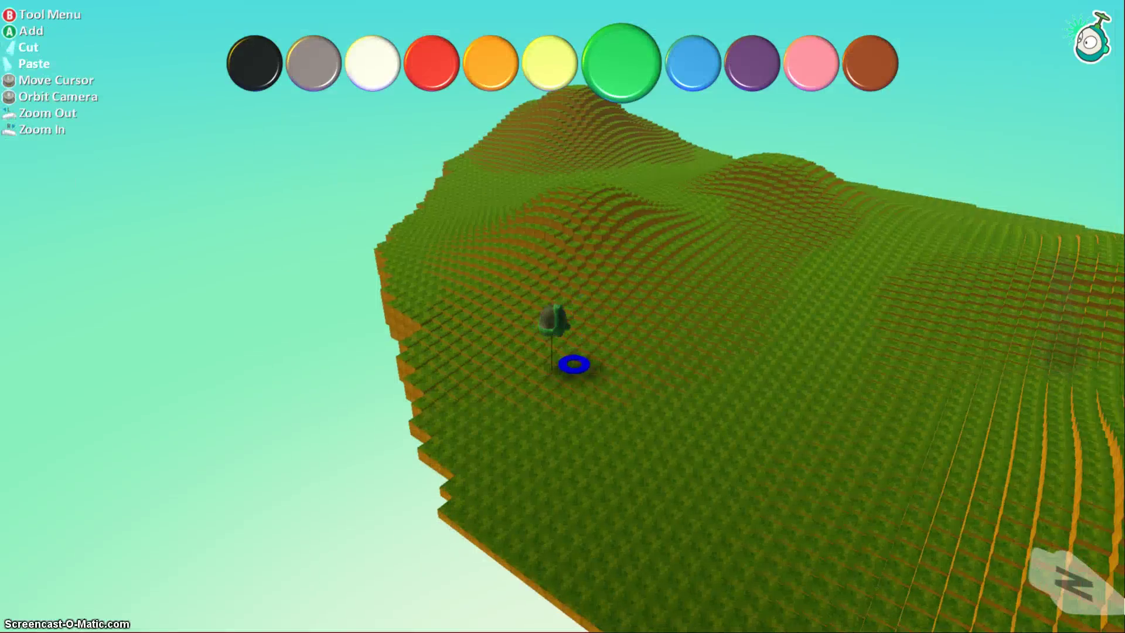
Step: Add a red apple on the open terrain between the green Kodu and the player Kodu
{"action": "key", "text": "Right"}
{"action": "key", "text": "Left"}
{"action": "key", "text": "Up"}
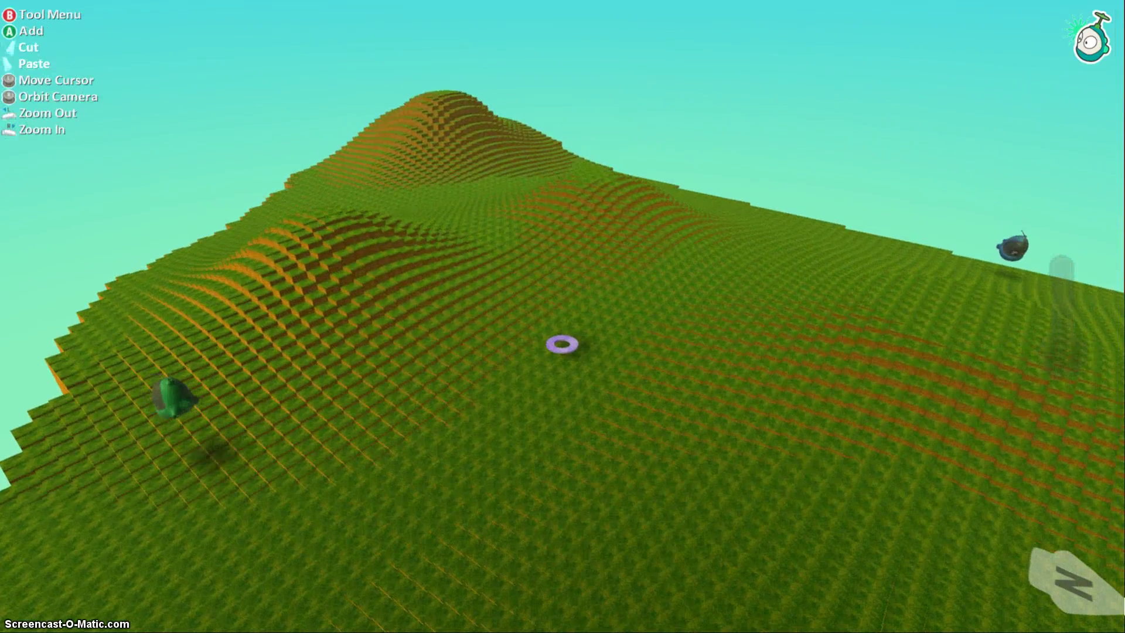
{"action": "key", "text": "a"}
{"action": "key", "text": "Up"}
{"action": "key", "text": "Return"}
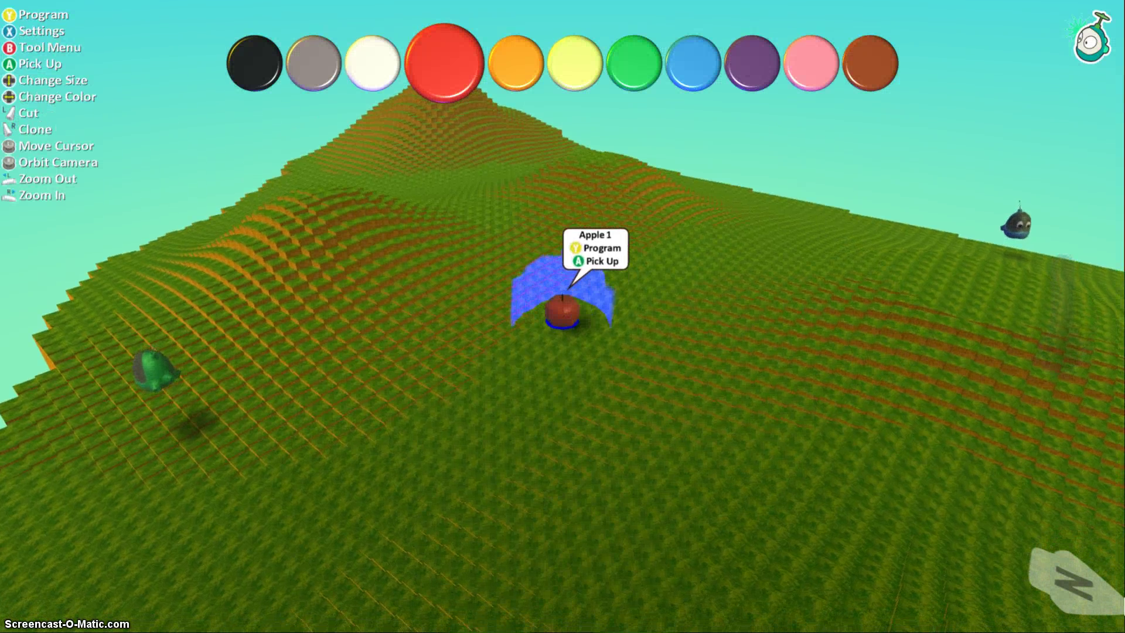
Step: Place a second red apple directly beside the first one
{"action": "key", "text": "Down"}
{"action": "key", "text": "Right"}
{"action": "key", "text": "Up"}
{"action": "key", "text": "Left"}
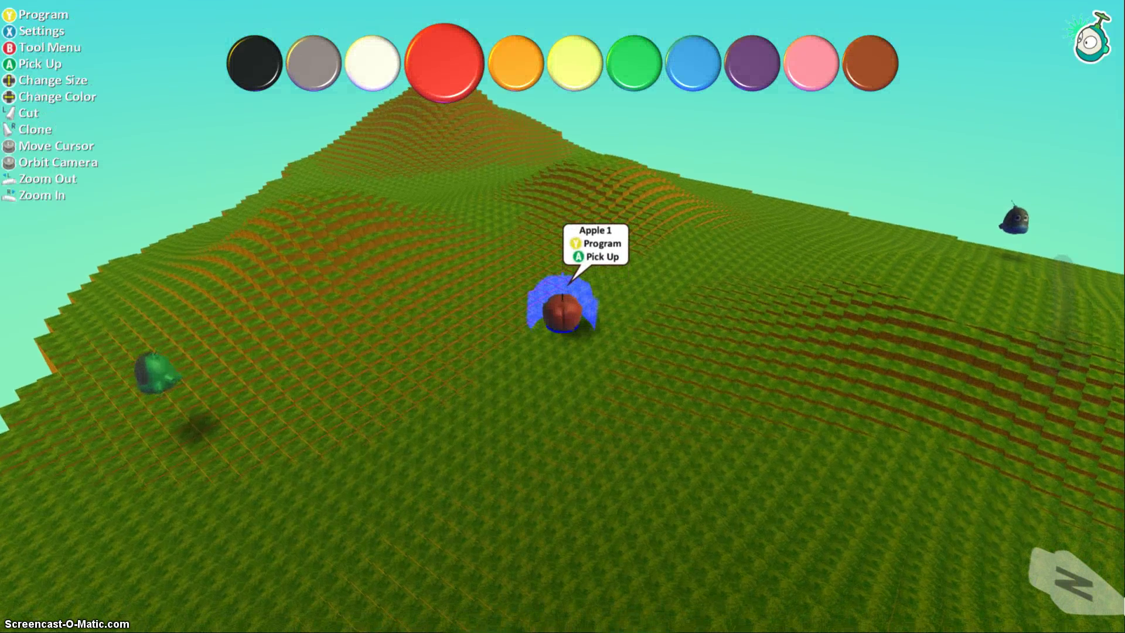
{"action": "key", "text": "Down"}
{"action": "key", "text": "Up"}
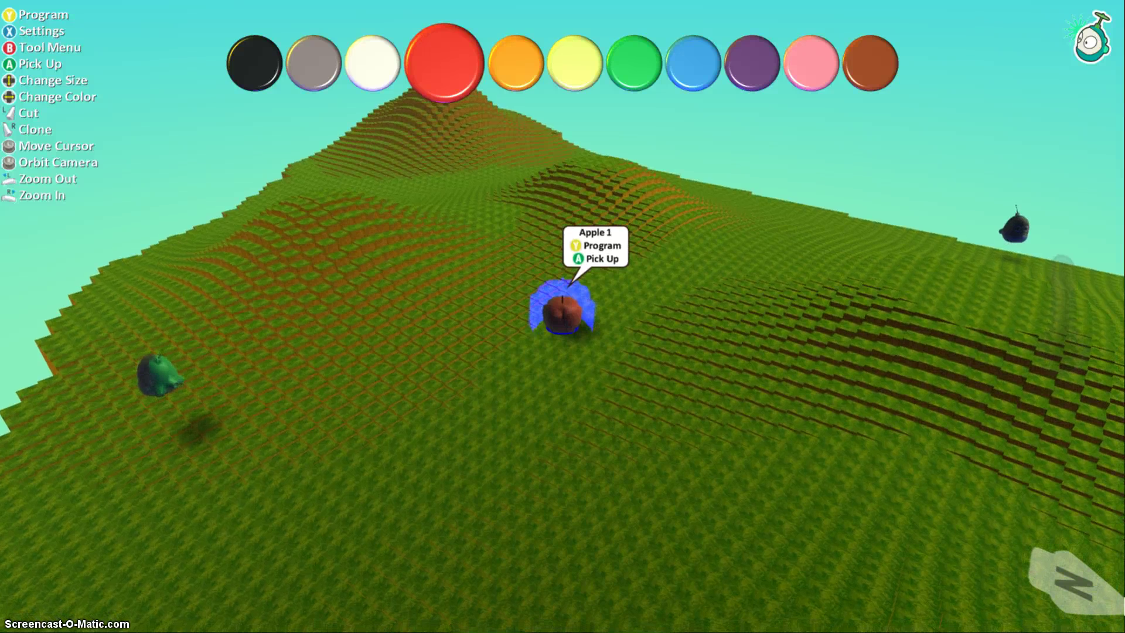
{"action": "key", "text": "Up"}
{"action": "key", "text": "Down"}
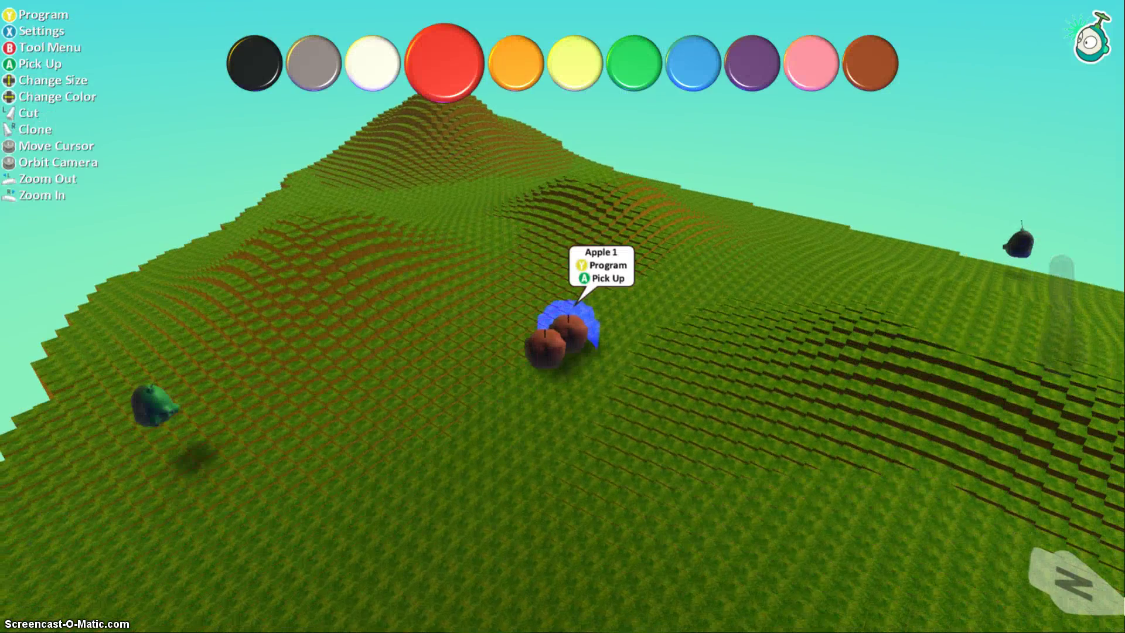
{"action": "key", "text": "Right"}
{"action": "key", "text": "Left"}
Step: Carry an apple across the hills, placing copies spread over the terrain, and set the last one down
{"action": "key", "text": "a"}
{"action": "key", "text": "Up"}
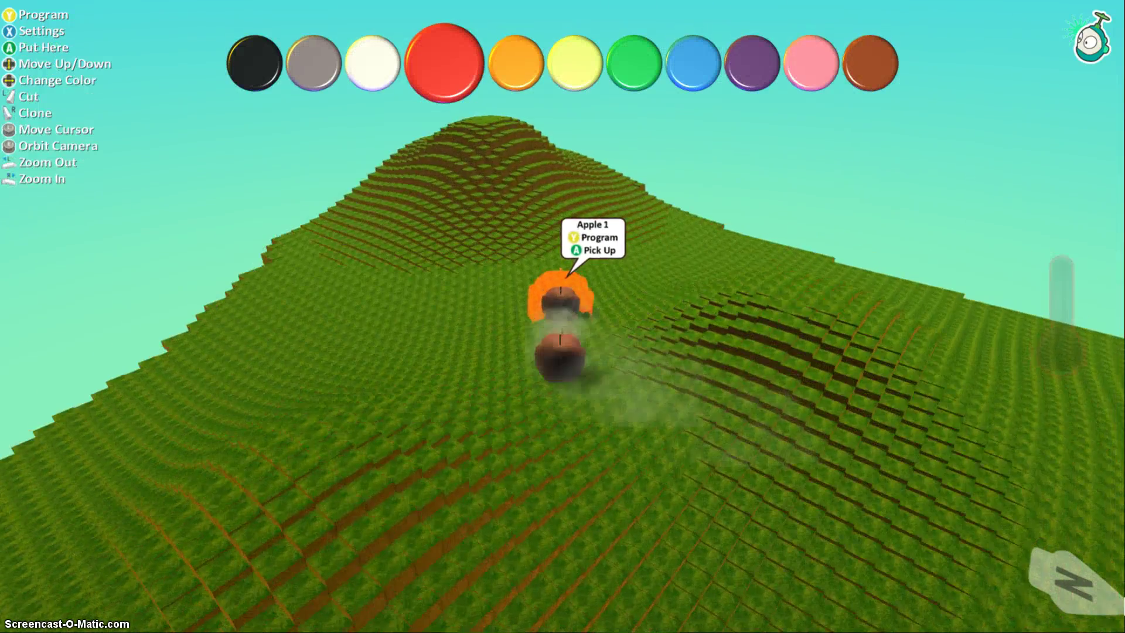
{"action": "key", "text": "Up"}
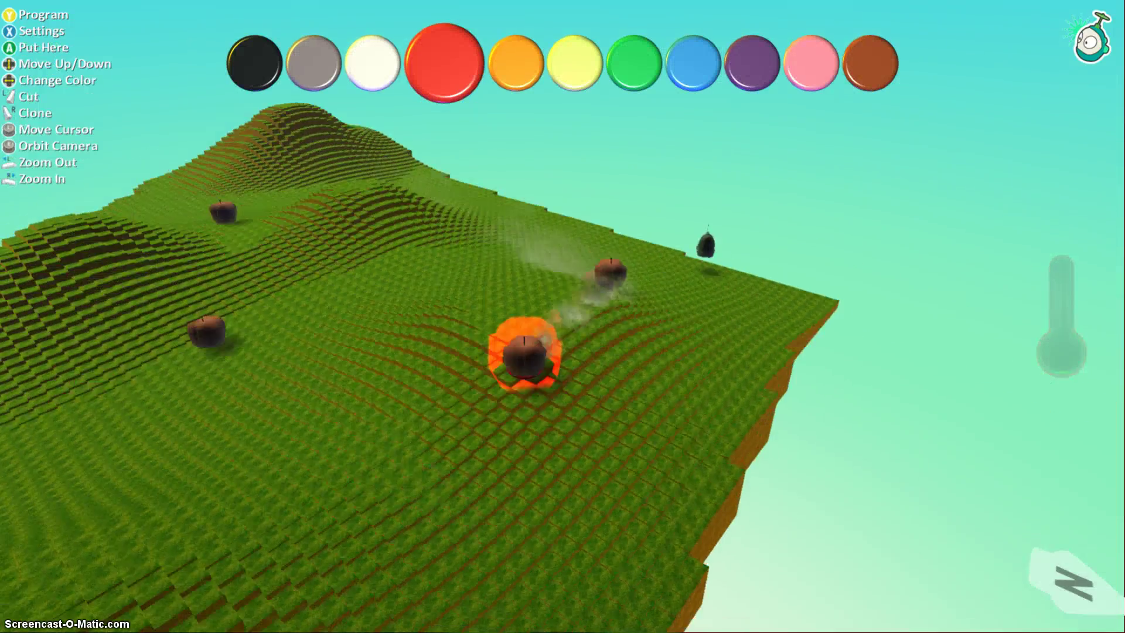
{"action": "key", "text": "Up"}
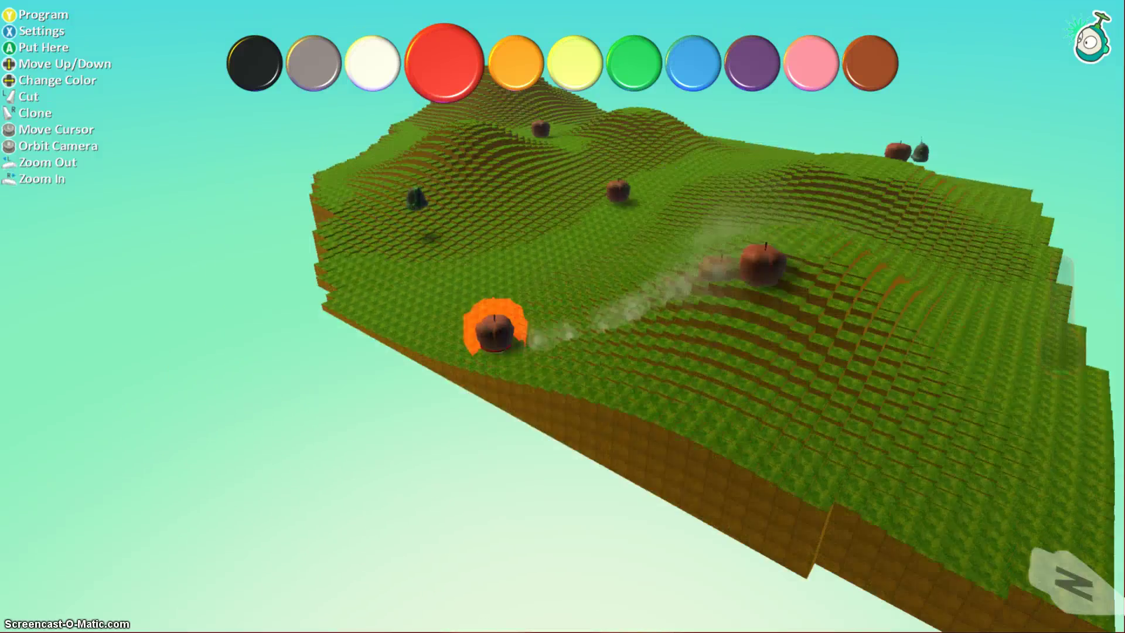
{"action": "key", "text": "Up"}
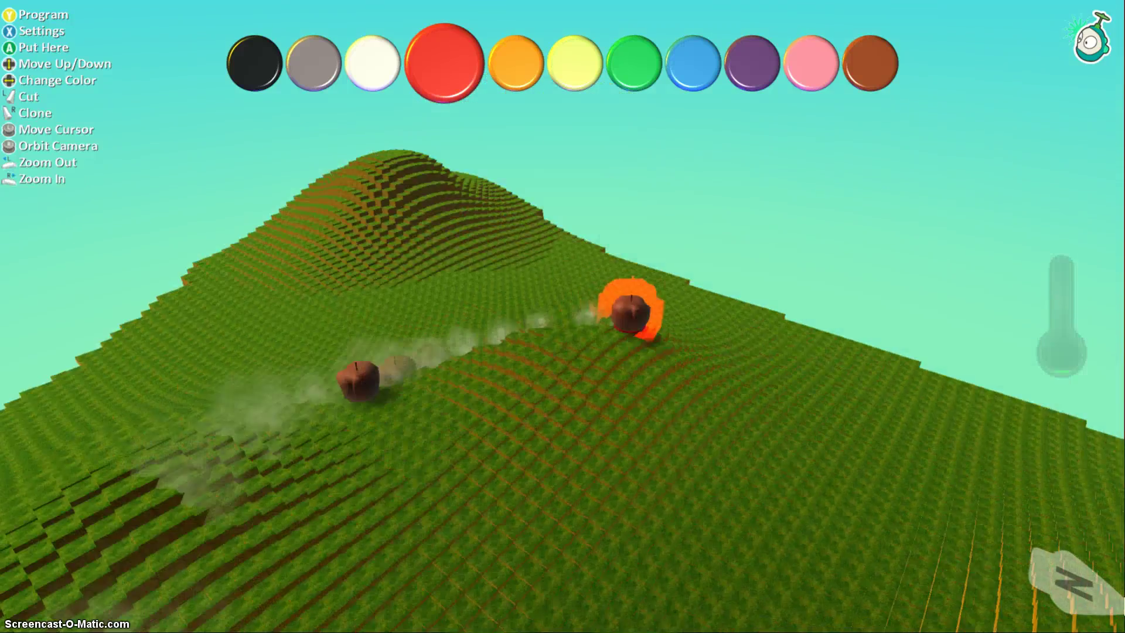
{"action": "key", "text": "Up"}
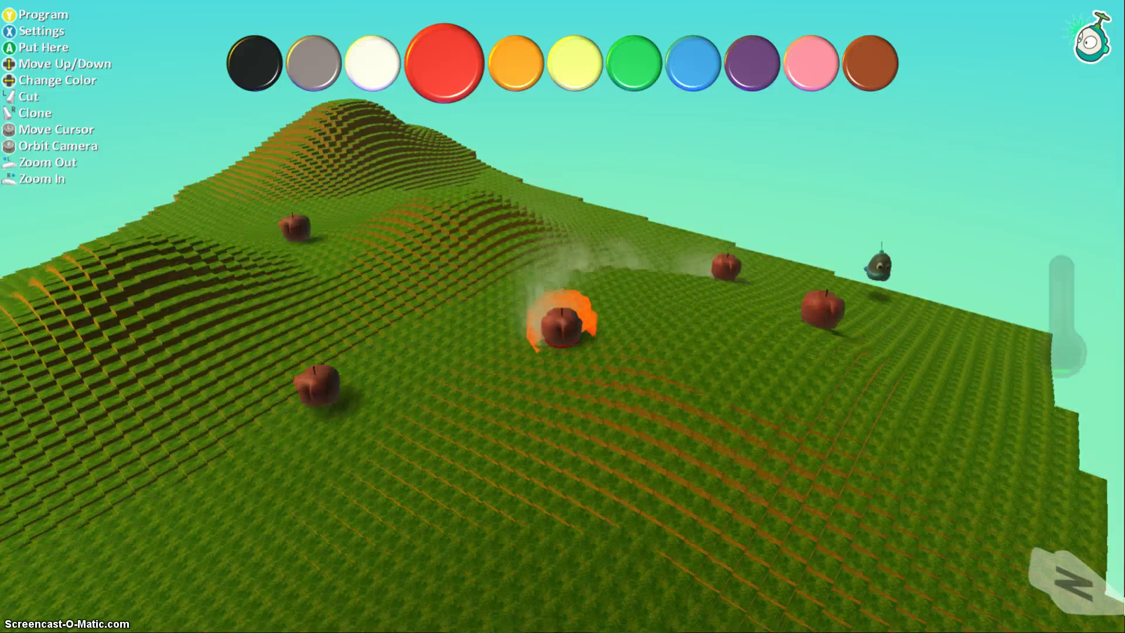
{"action": "key", "text": "Up"}
{"action": "key", "text": "Down"}
{"action": "key", "text": "a"}
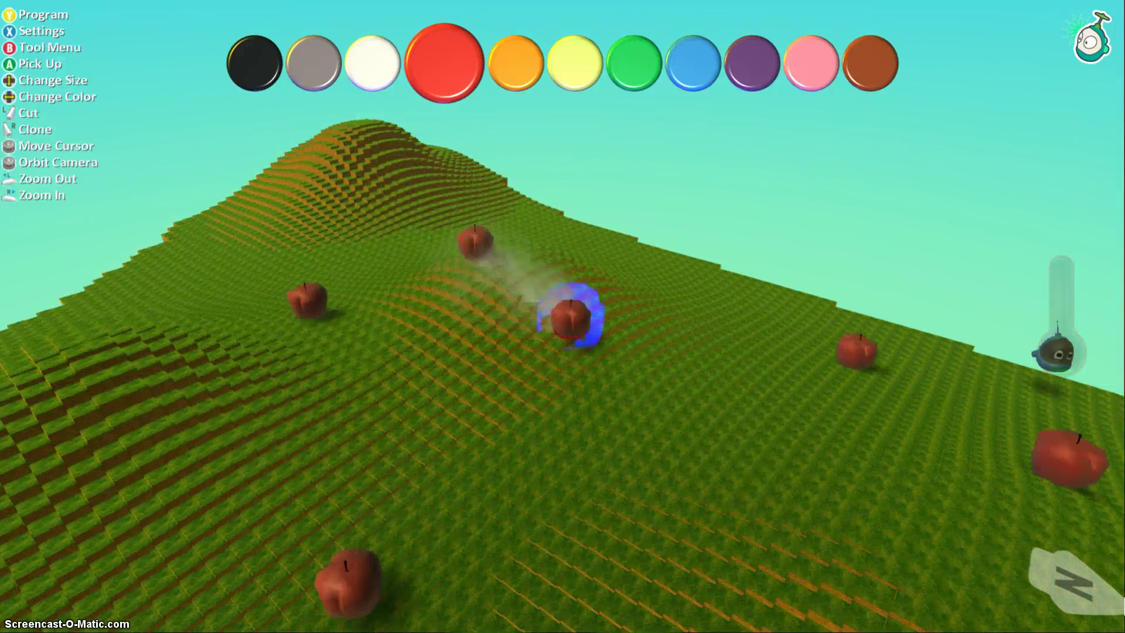
Step: Play the world to test how both Kodus collect apples and score
{"action": "key", "text": "Down"}
{"action": "key", "text": "Right"}
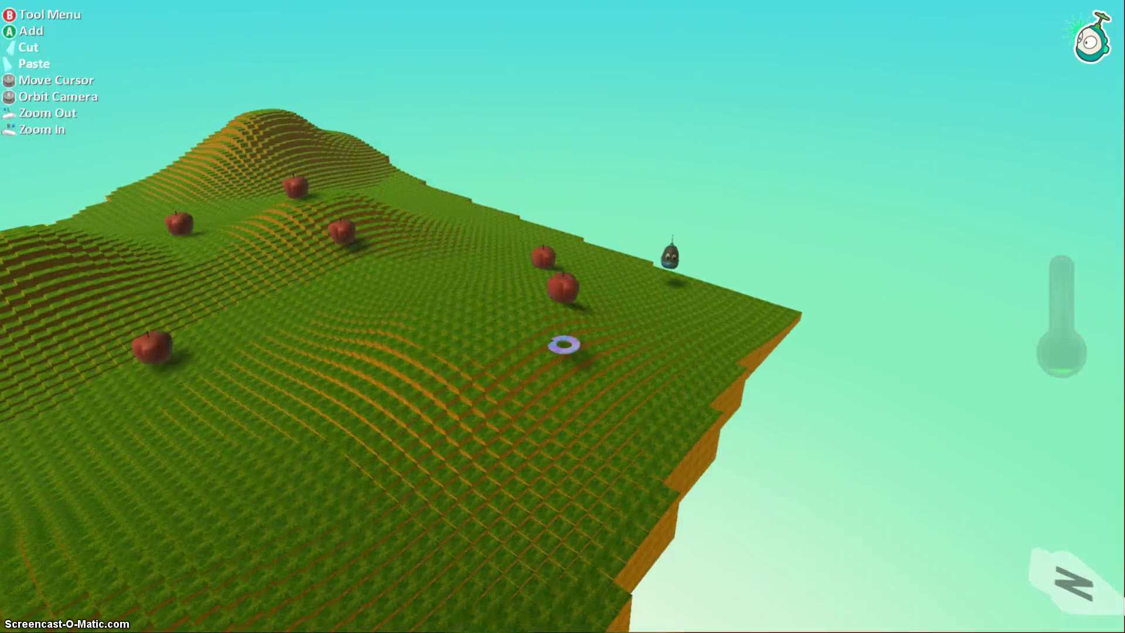
{"action": "key", "text": "Left"}
{"action": "key", "text": "Escape"}
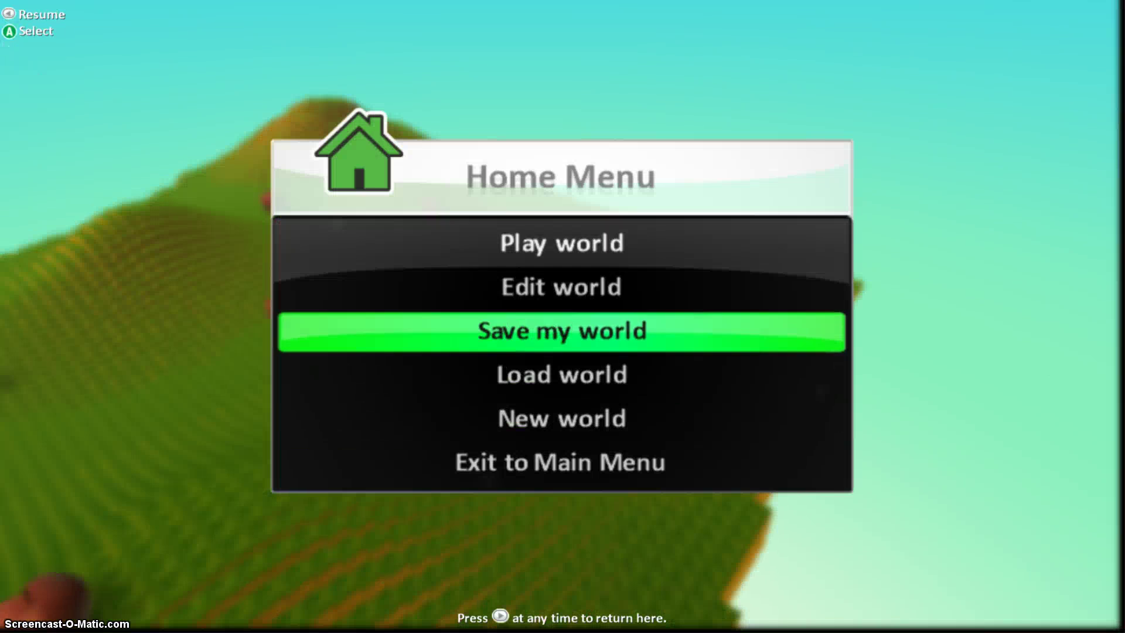
{"action": "key", "text": "Return"}
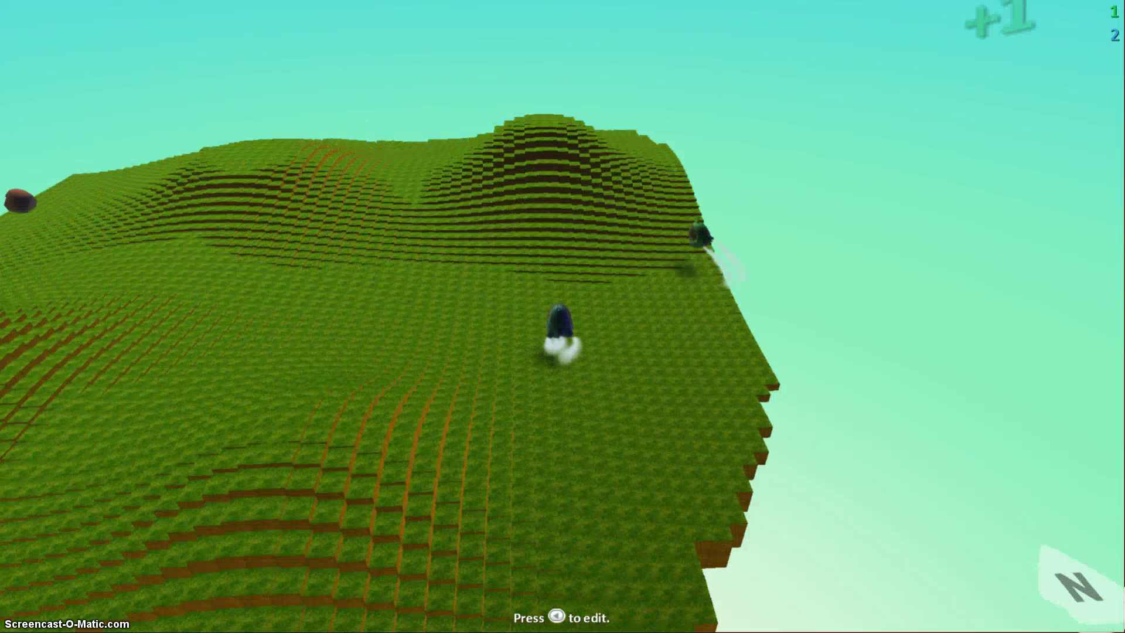
Step: Stop the game, return to editing the world, and extend the ground outward around the hills with a large Ground Brush
{"action": "key", "text": "Escape"}
{"action": "key", "text": "Down"}
{"action": "key", "text": "Return"}
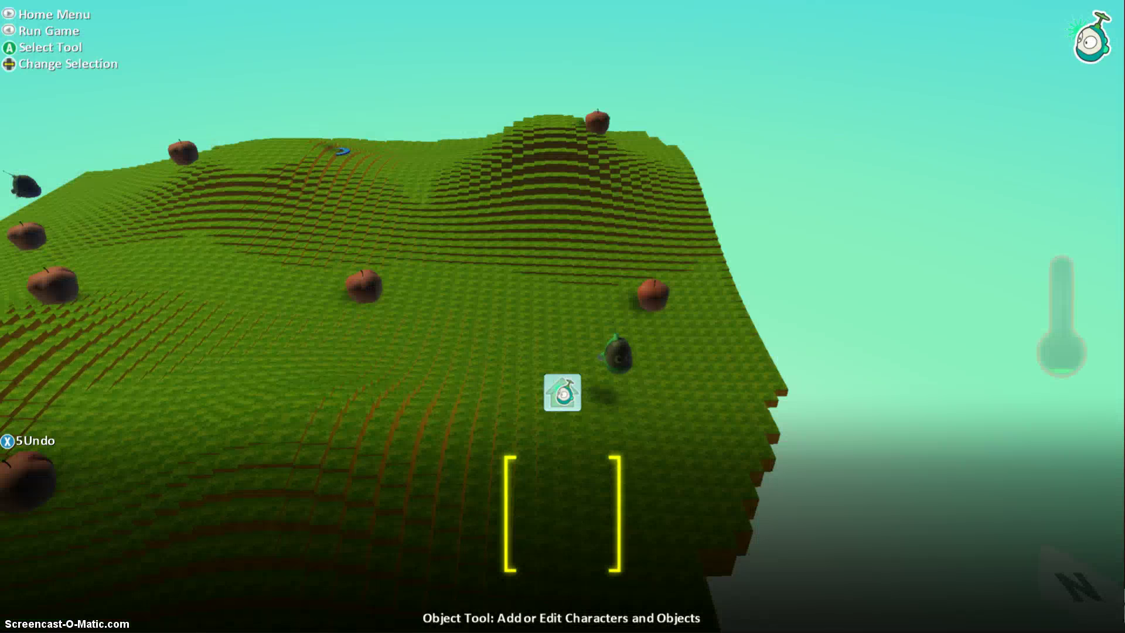
{"action": "key", "text": "Right"}
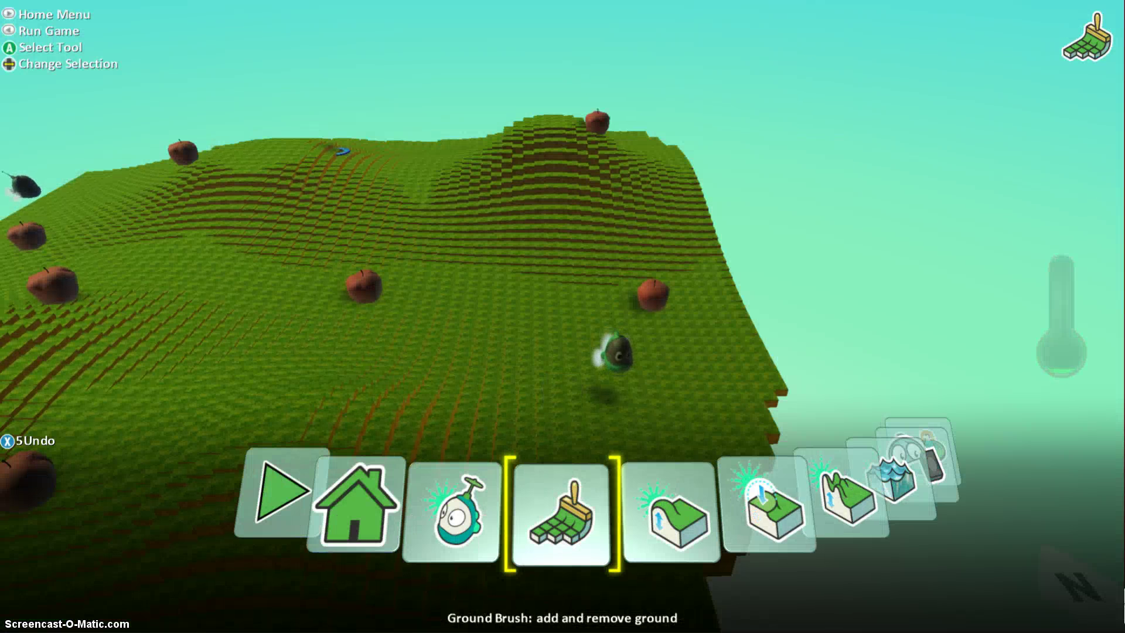
{"action": "key", "text": "Left"}
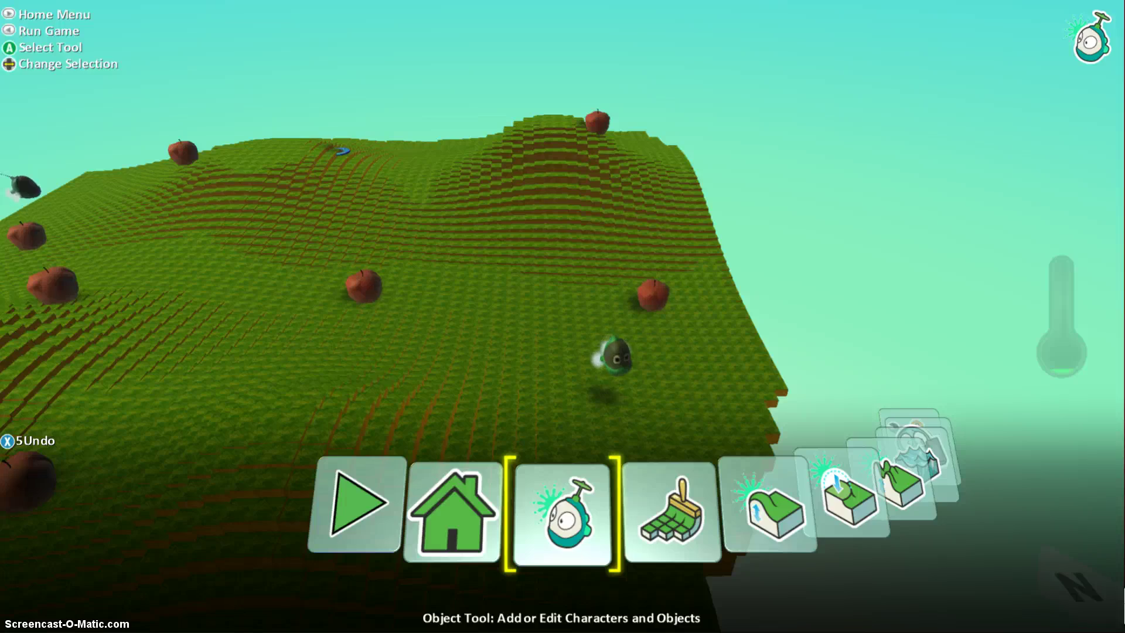
{"action": "key", "text": "Right"}
{"action": "key", "text": "Return"}
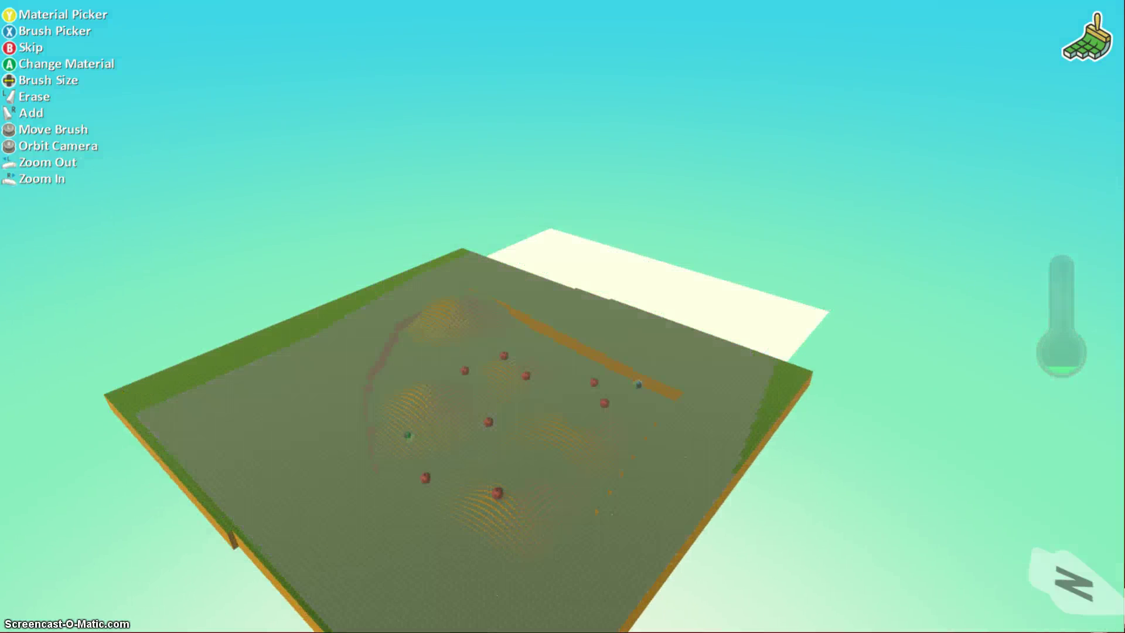
Step: Resume editing from the Home Menu and add more ground along the terrain's outer edges
{"action": "key", "text": "Escape"}
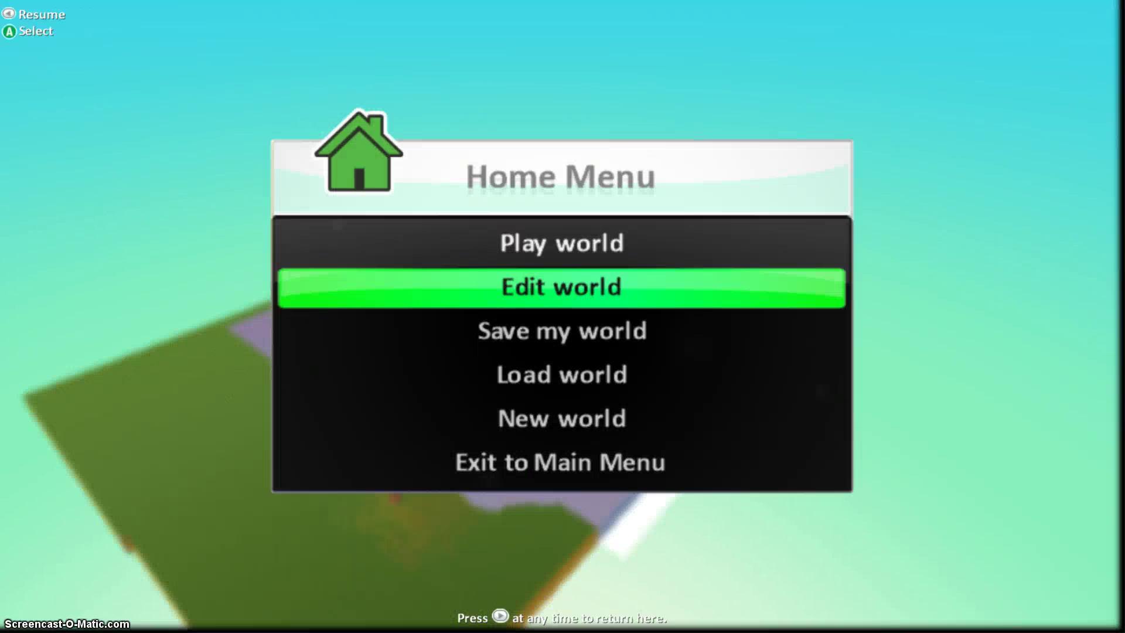
{"action": "key", "text": "Up"}
{"action": "key", "text": "Down"}
{"action": "key", "text": "Return"}
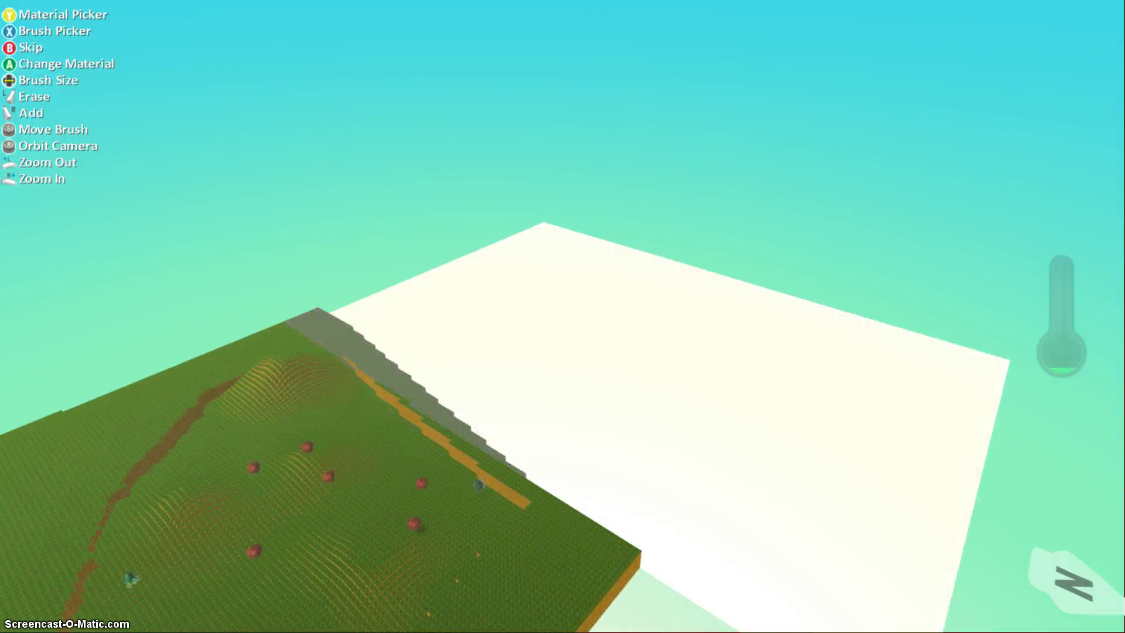
{"action": "key", "text": "Escape"}
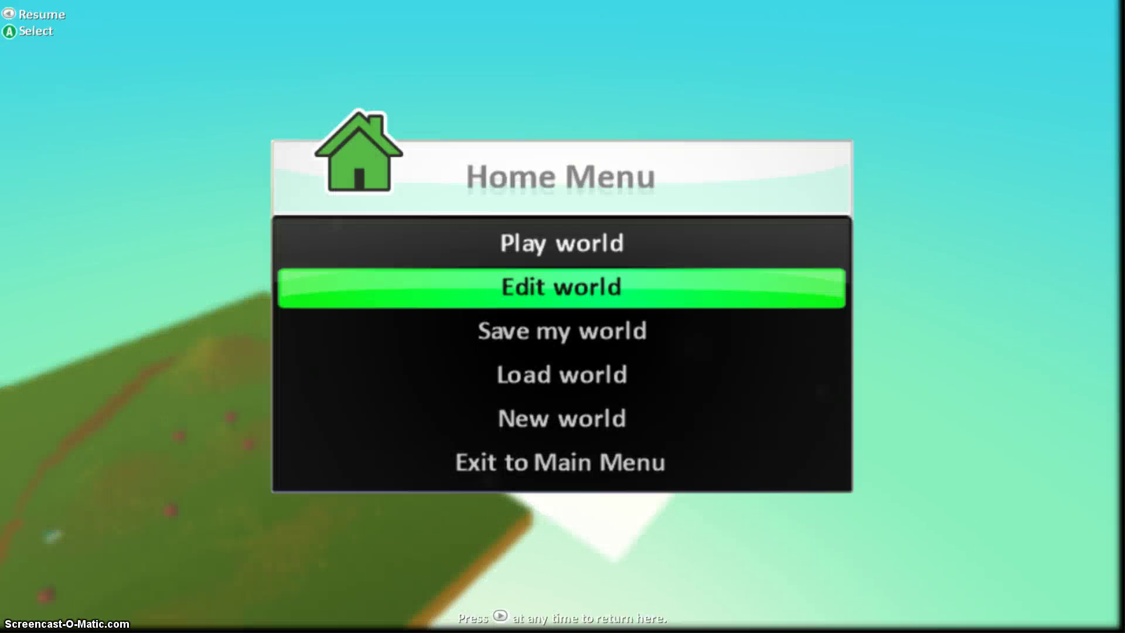
{"action": "key", "text": "Up"}
{"action": "key", "text": "Down"}
{"action": "key", "text": "Return"}
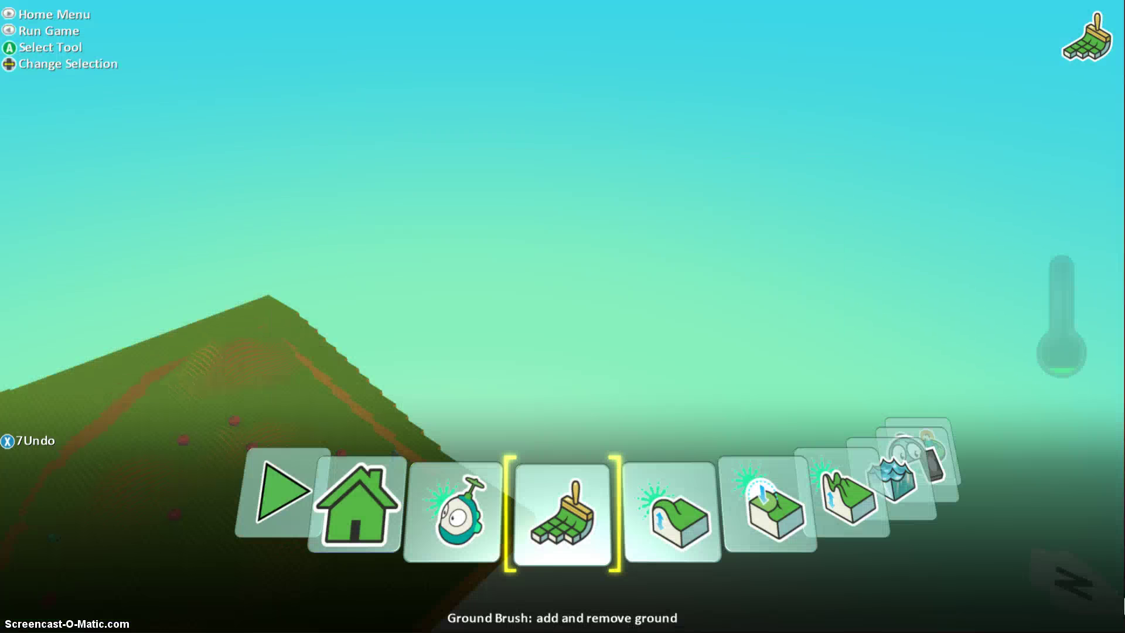
Step: Use the Object Tool to add a grey rock on the empty ground near the terrain's outer corner, away from the apples
{"action": "key", "text": "Left"}
{"action": "key", "text": "Return"}
{"action": "key", "text": "Left"}
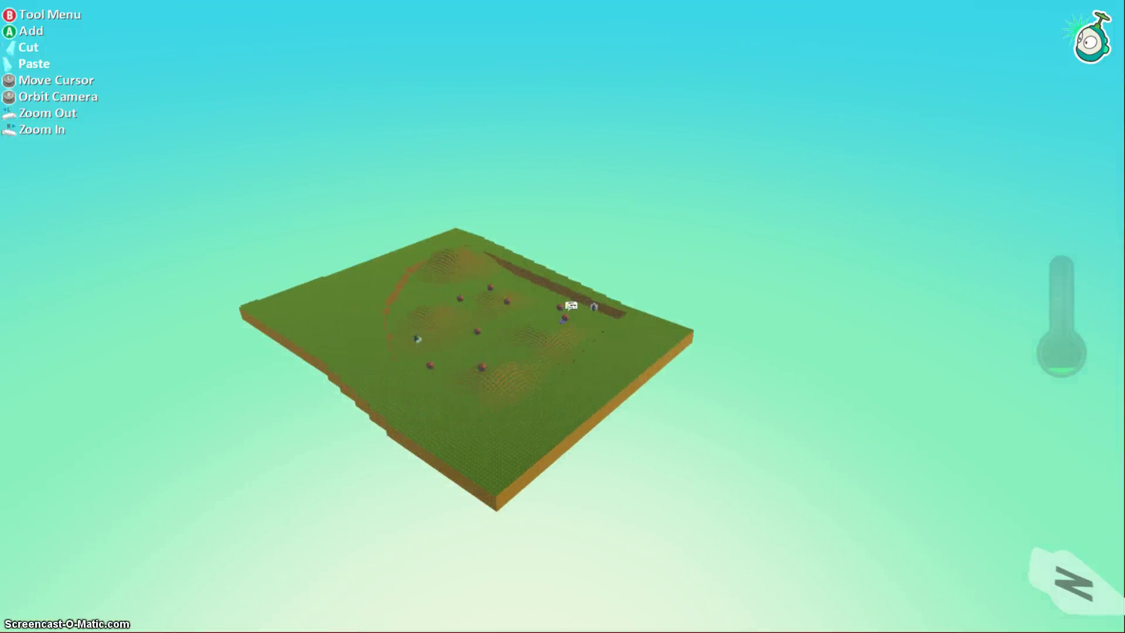
{"action": "scroll", "coordinate": [562, 317], "scroll_direction": "up", "scroll_amount": 6}
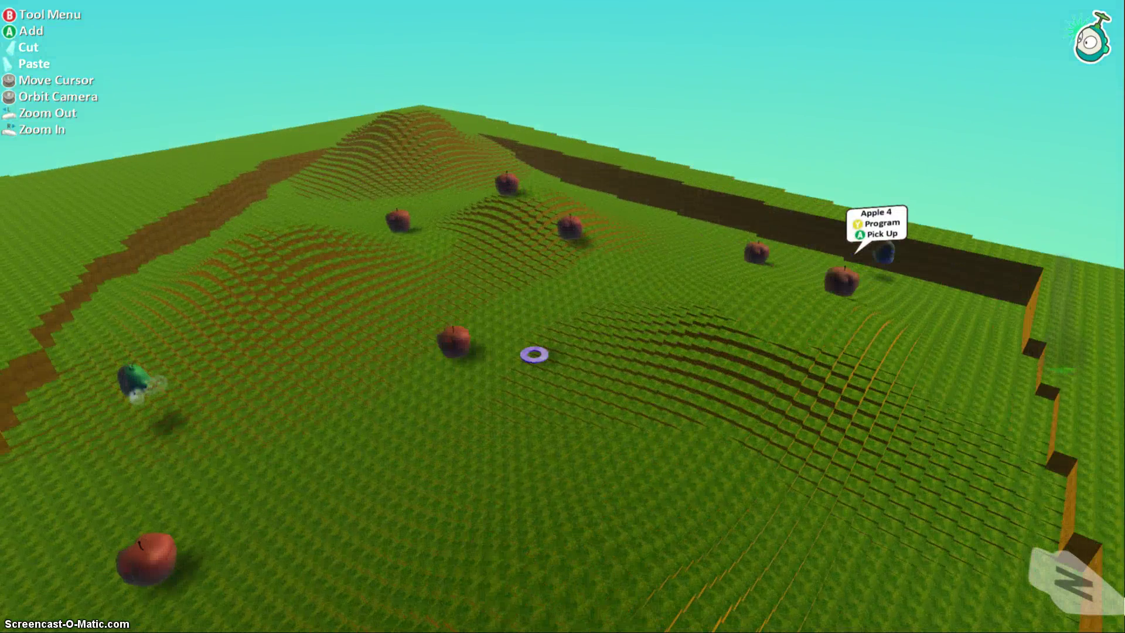
{"action": "scroll", "coordinate": [563, 316], "scroll_direction": "down", "scroll_amount": 3}
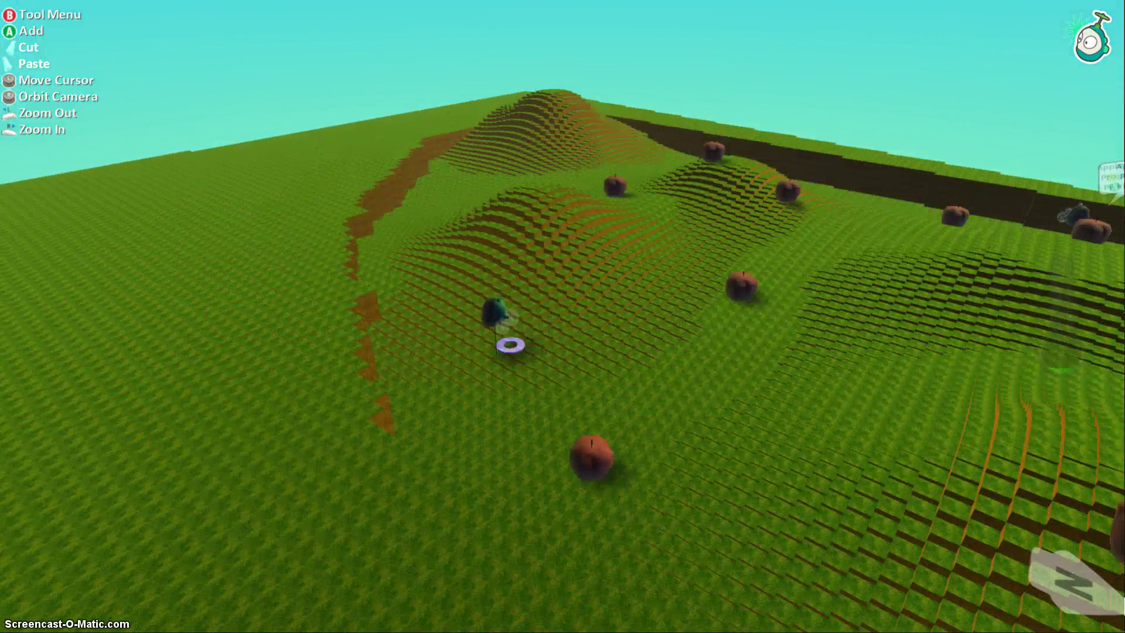
{"action": "scroll", "coordinate": [563, 316], "scroll_direction": "down", "scroll_amount": 3}
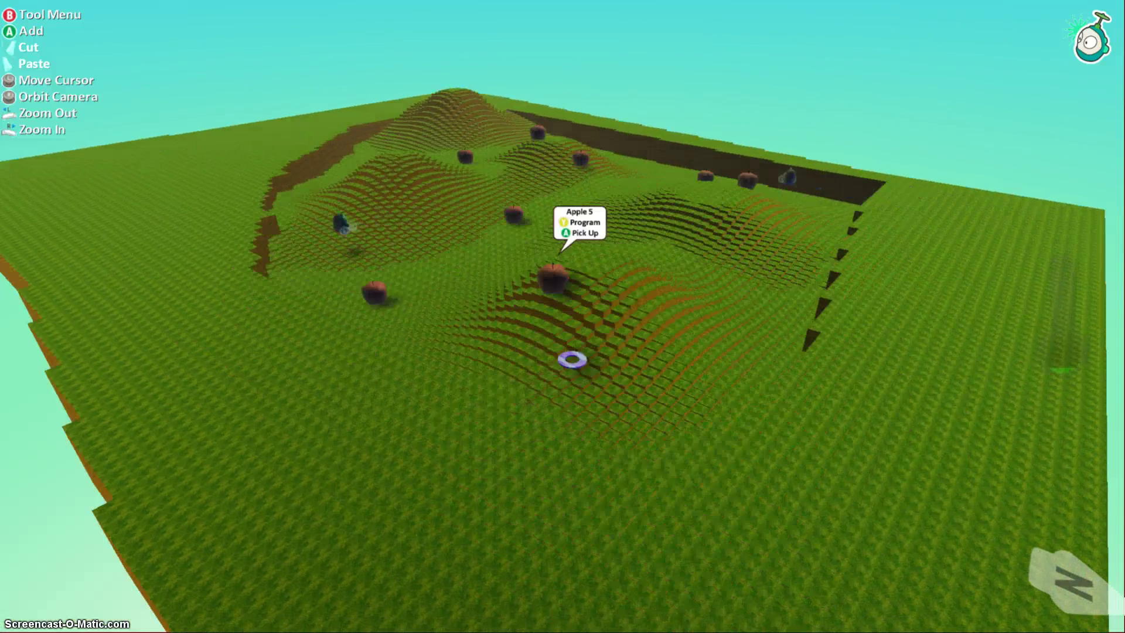
{"action": "scroll", "coordinate": [563, 317], "scroll_direction": "up", "scroll_amount": 4}
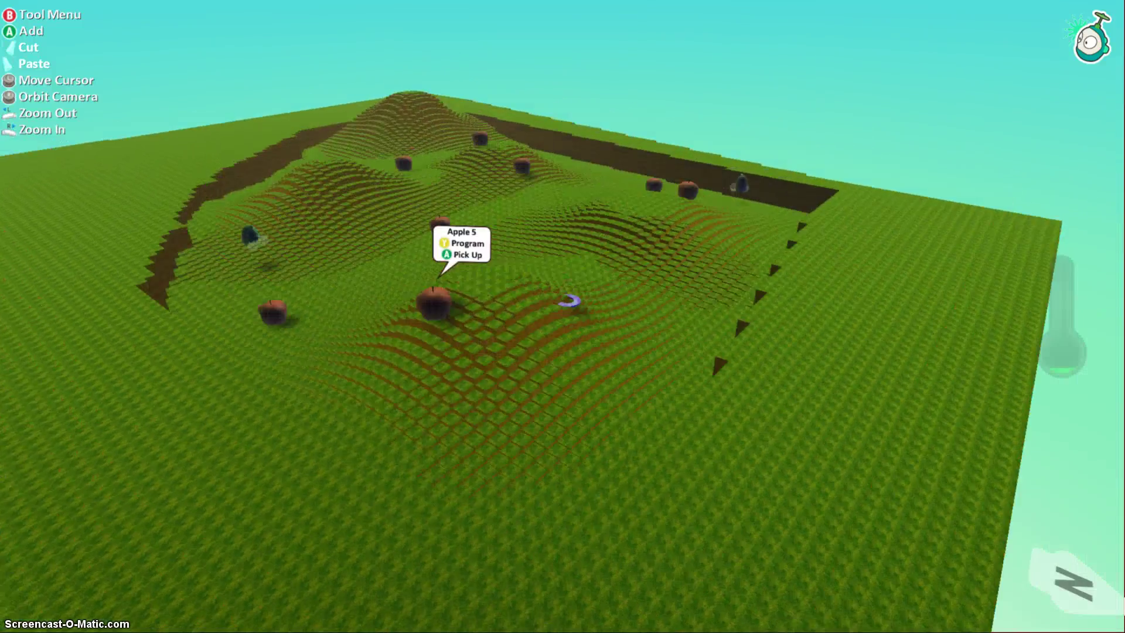
{"action": "key", "text": "Up"}
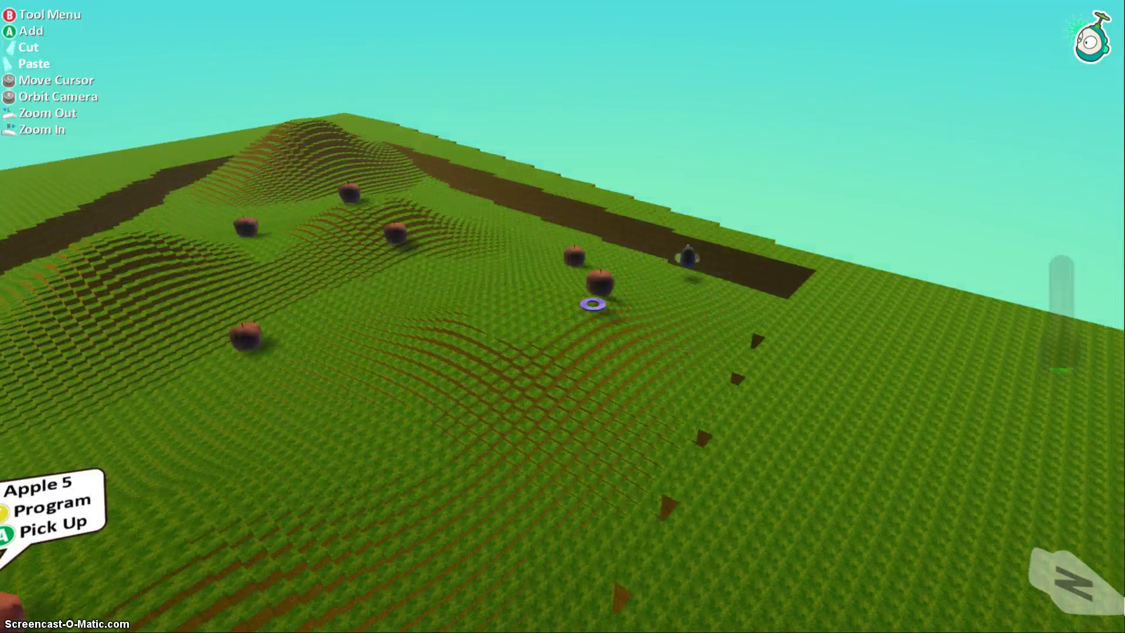
{"action": "key", "text": "Down"}
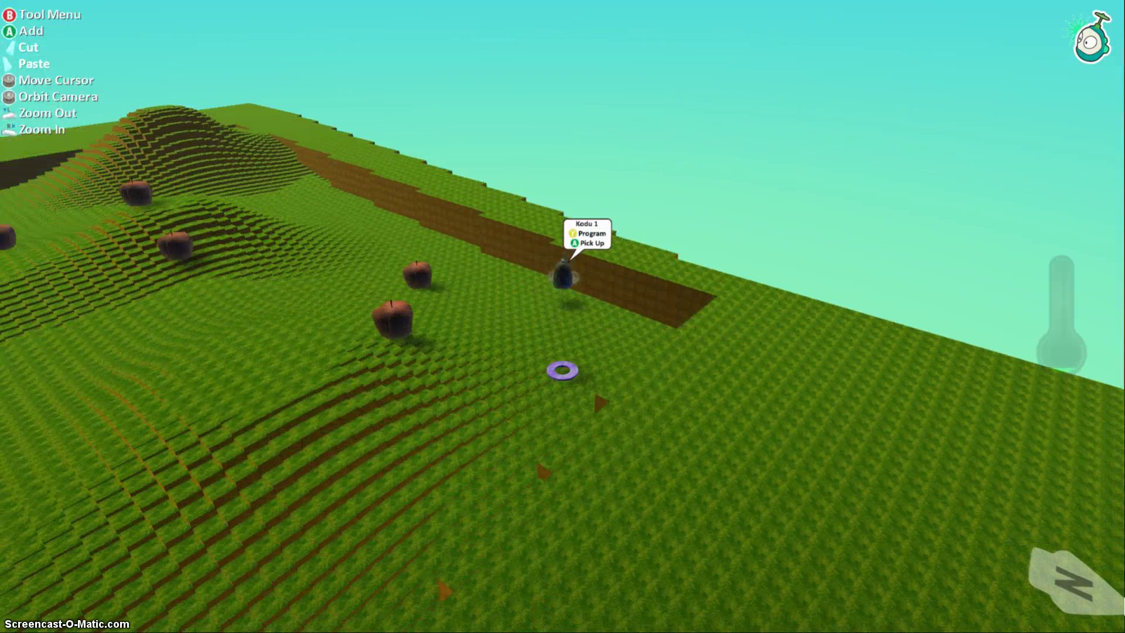
{"action": "scroll", "coordinate": [563, 316], "scroll_direction": "down", "scroll_amount": 3}
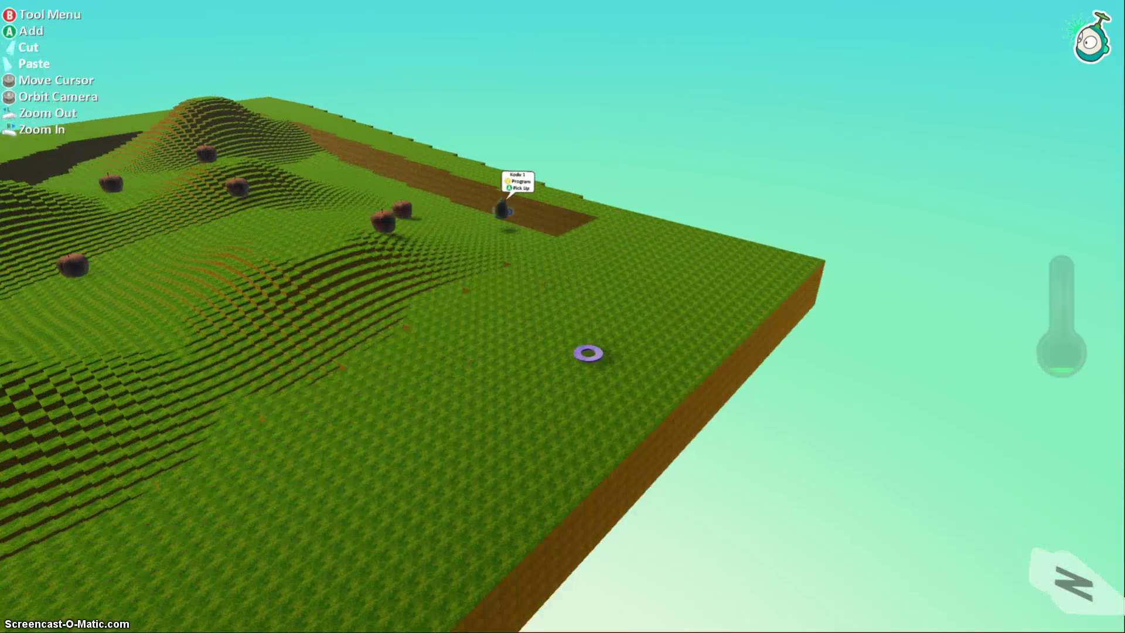
{"action": "key", "text": "a"}
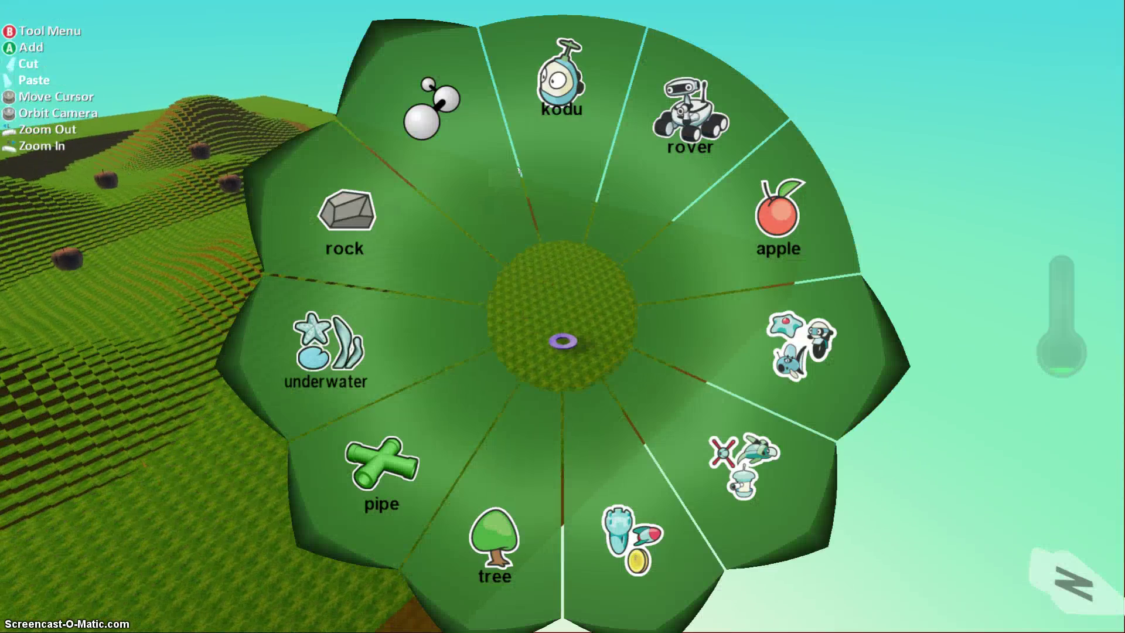
{"action": "key", "text": "Up"}
{"action": "key", "text": "Left"}
{"action": "key", "text": "a"}
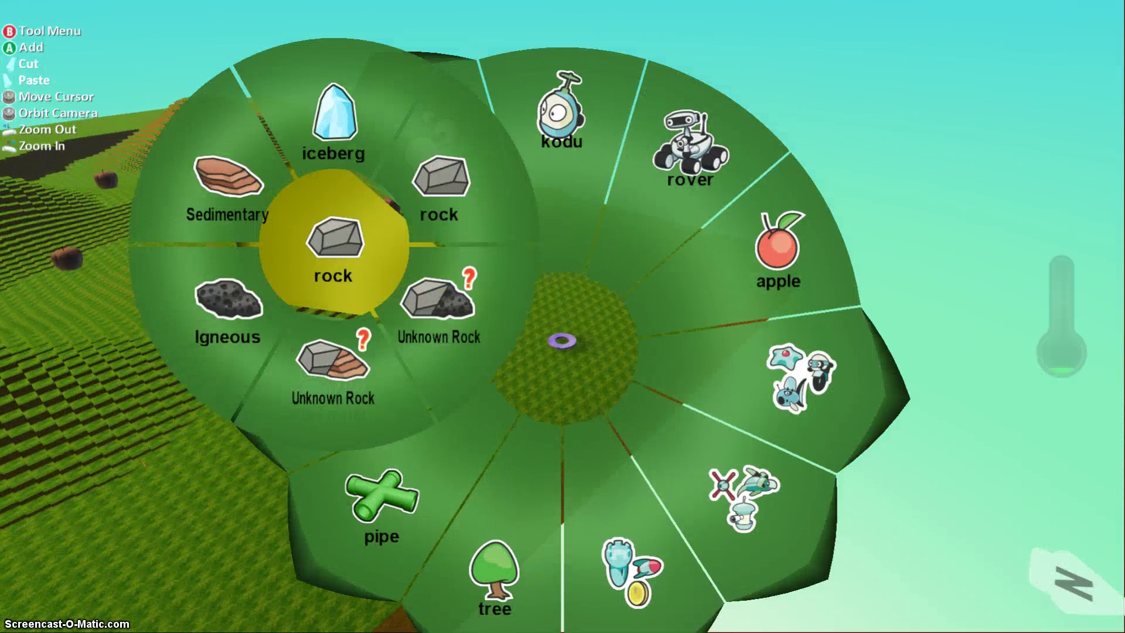
{"action": "key", "text": "Up"}
{"action": "key", "text": "Left"}
{"action": "key", "text": "Right"}
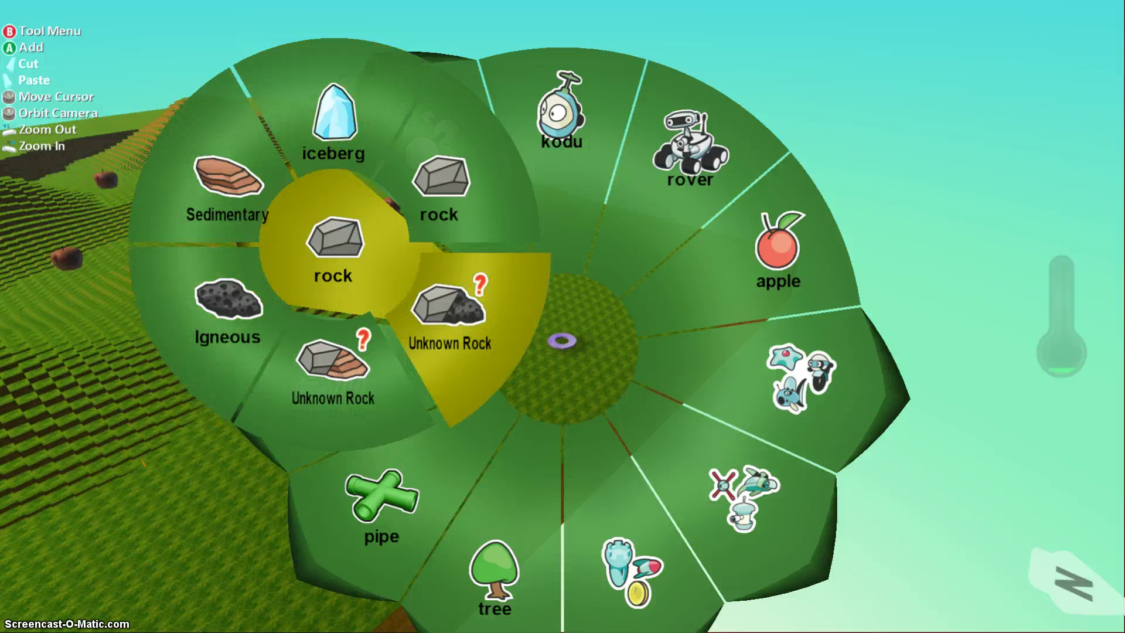
{"action": "key", "text": "Up"}
{"action": "key", "text": "Return"}
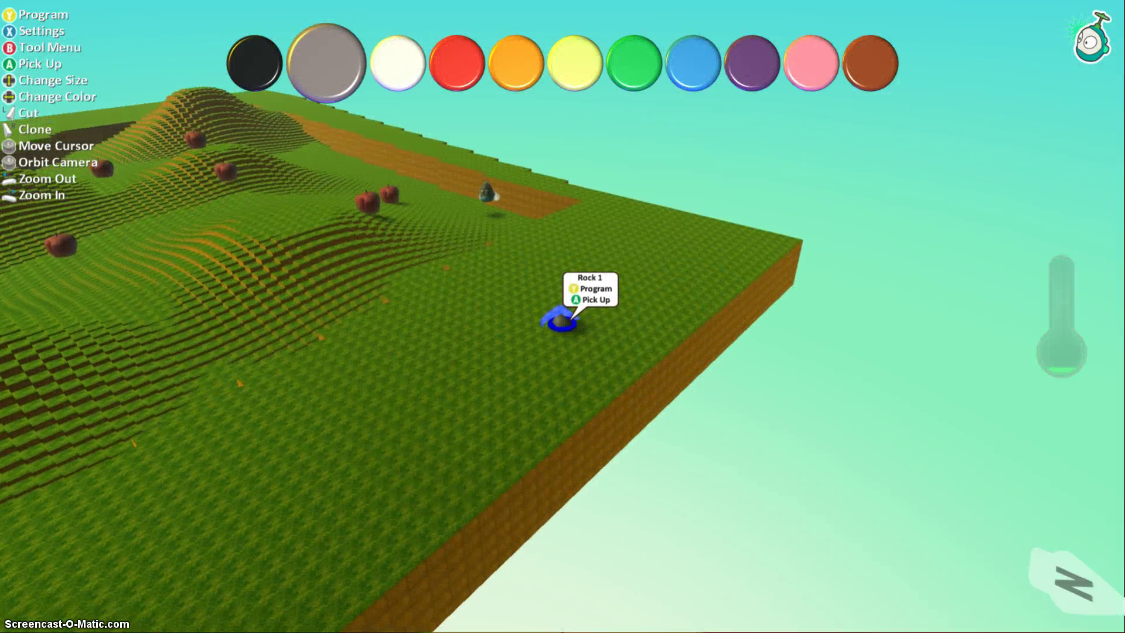
Step: Open the rock's program and set the first rule's WHEN condition to scored with the blue score
{"action": "key", "text": "Left"}
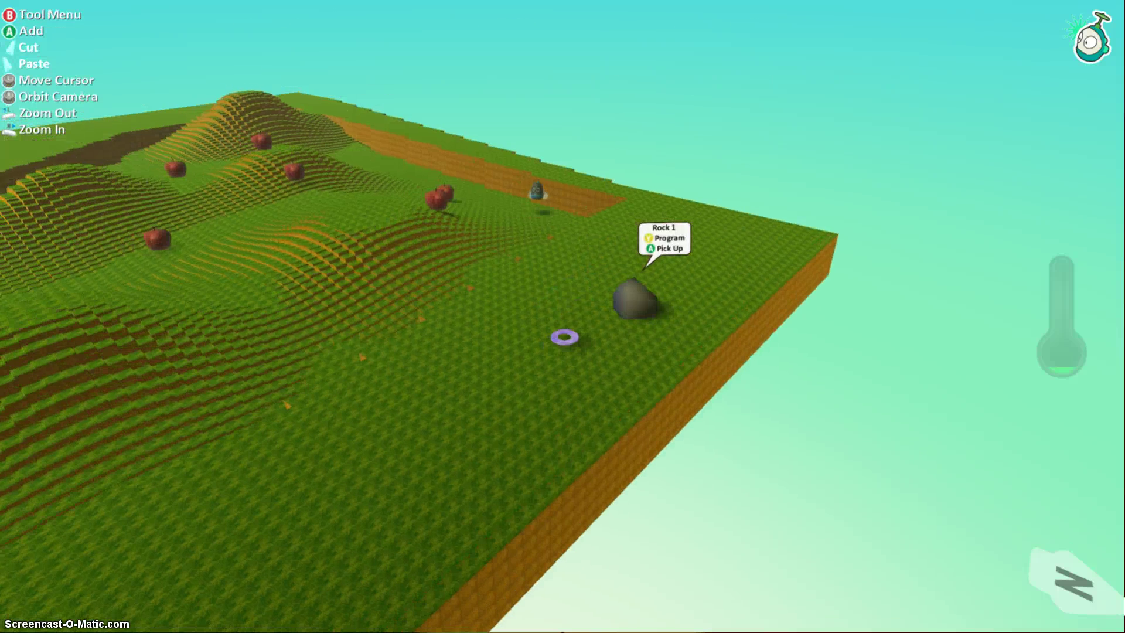
{"action": "key", "text": "Right"}
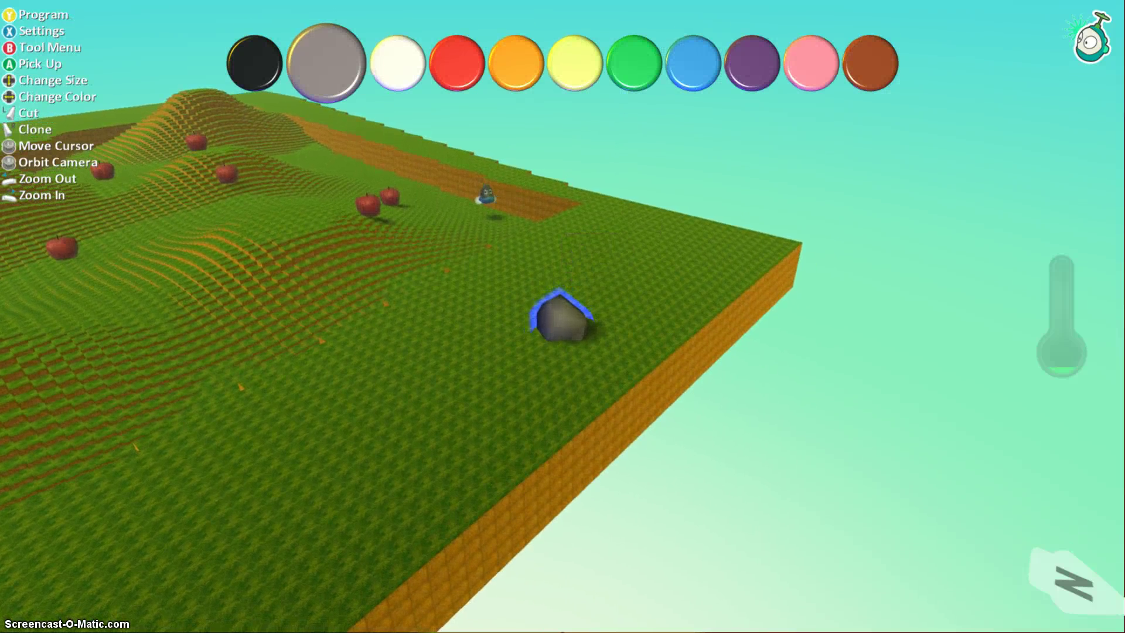
{"action": "key", "text": "y"}
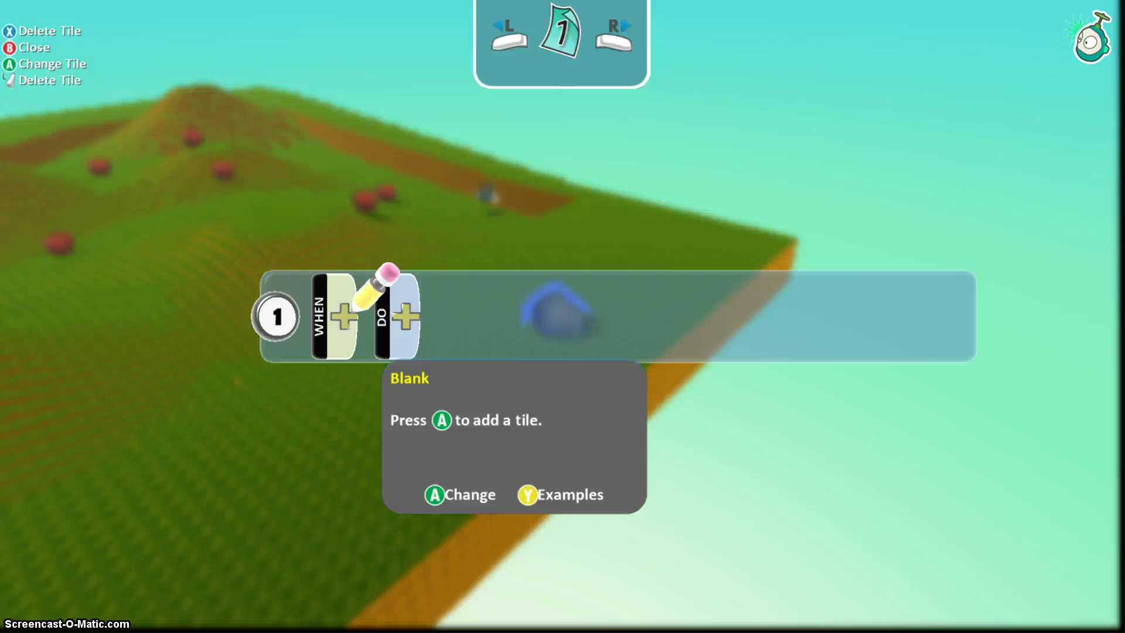
{"action": "key", "text": "a"}
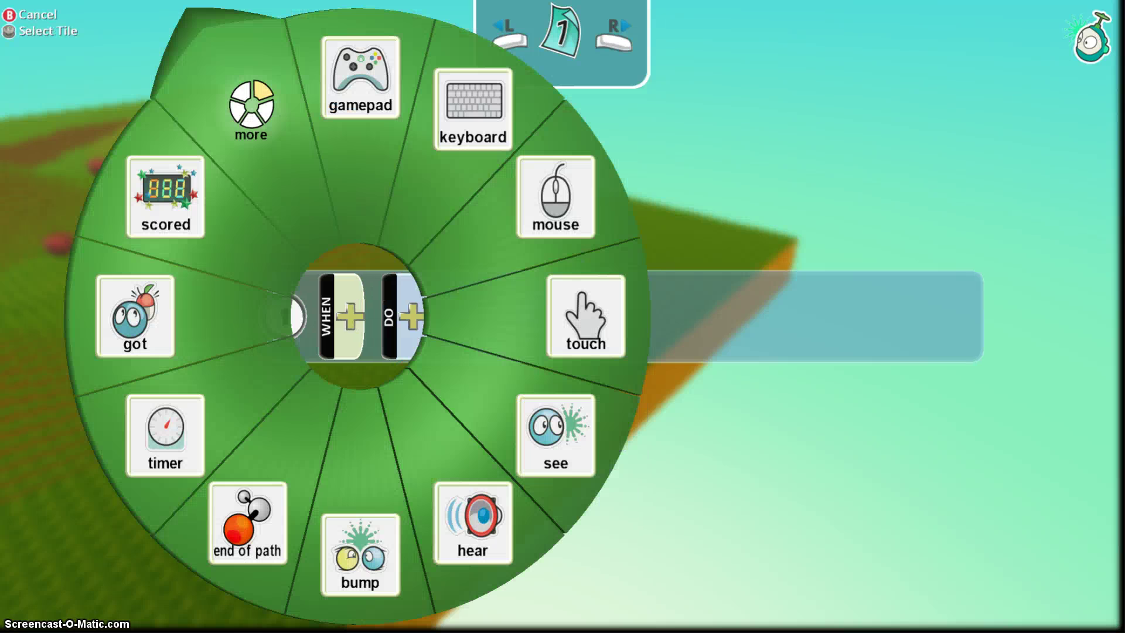
{"action": "key", "text": "Return"}
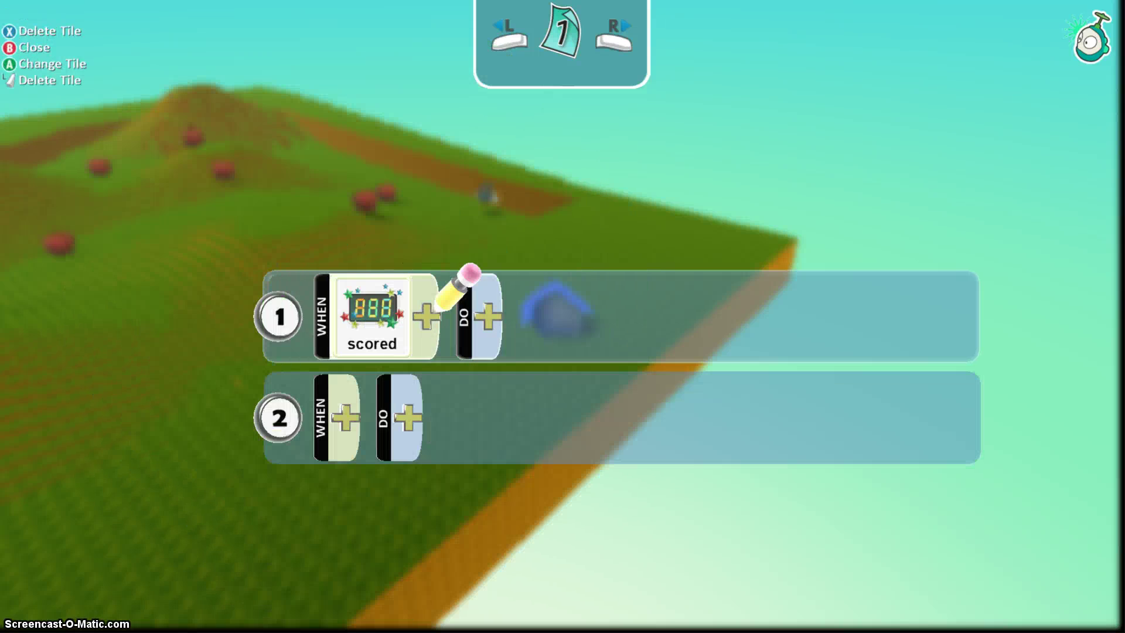
{"action": "key", "text": "Return"}
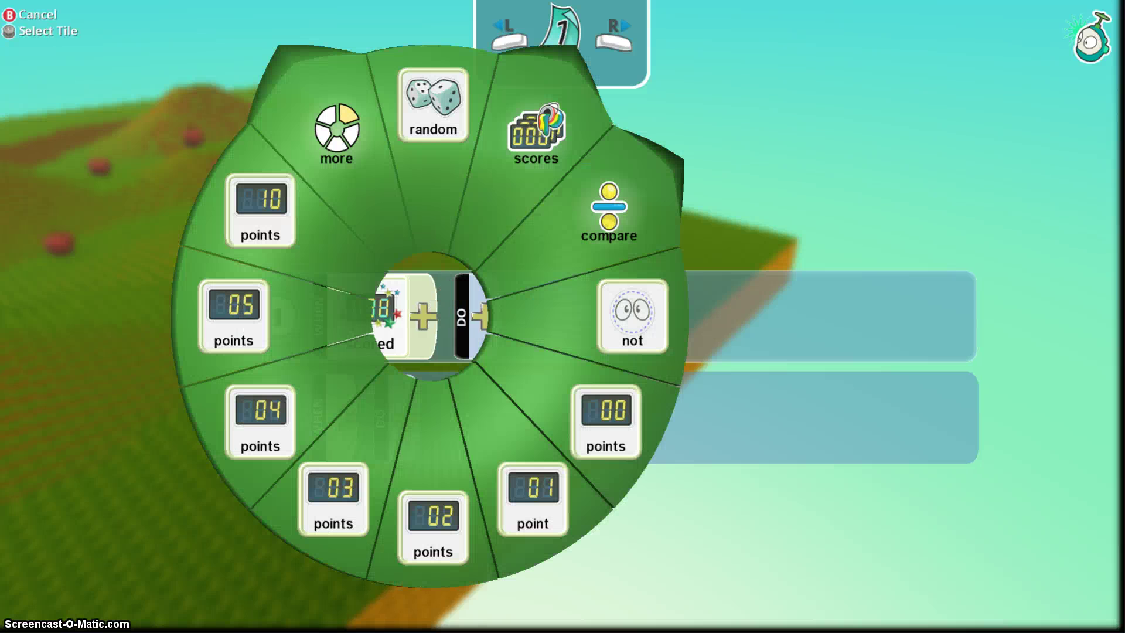
{"action": "key", "text": "Up"}
{"action": "key", "text": "Return"}
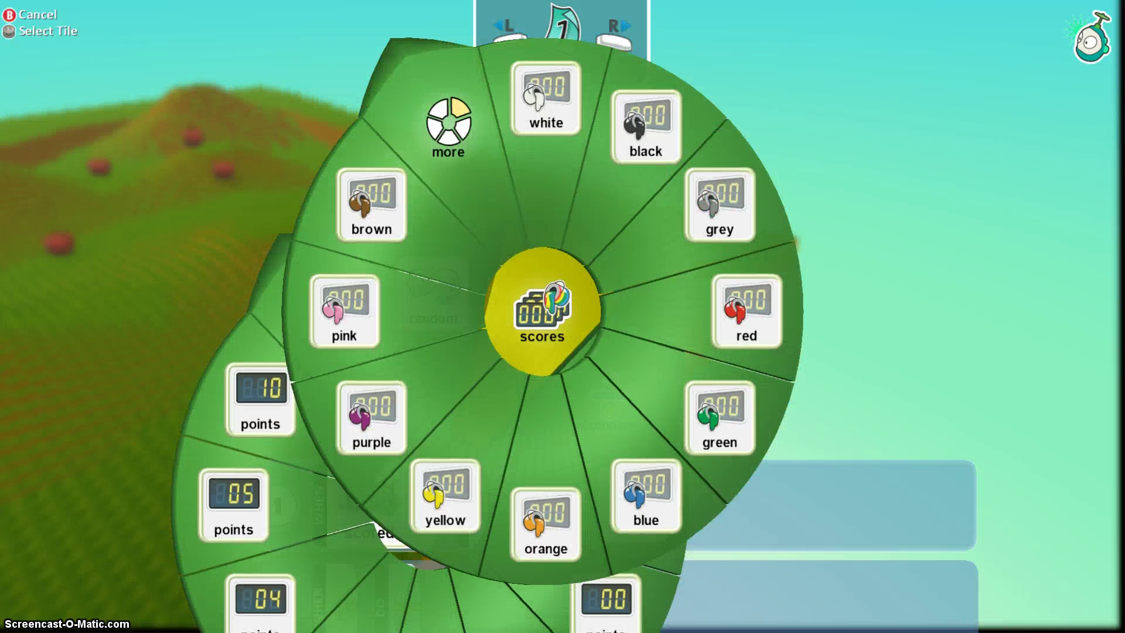
{"action": "key", "text": "Down"}
{"action": "key", "text": "Return"}
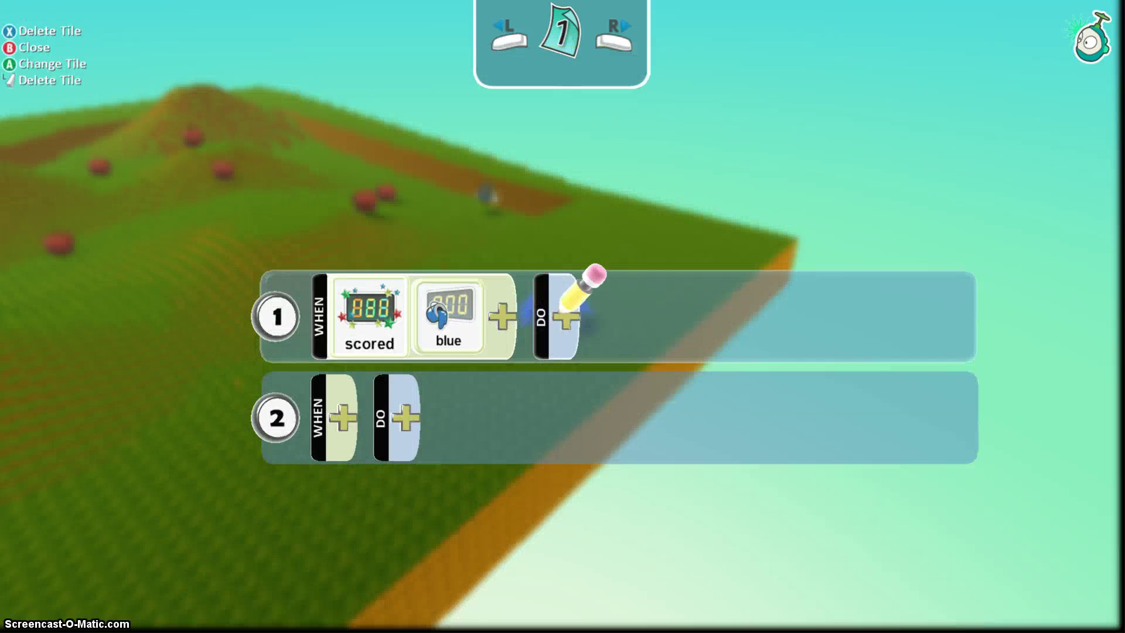
Step: Complete the rock's WHEN condition with an equals comparison to 10 points
{"action": "key", "text": "Left"}
{"action": "key", "text": "Return"}
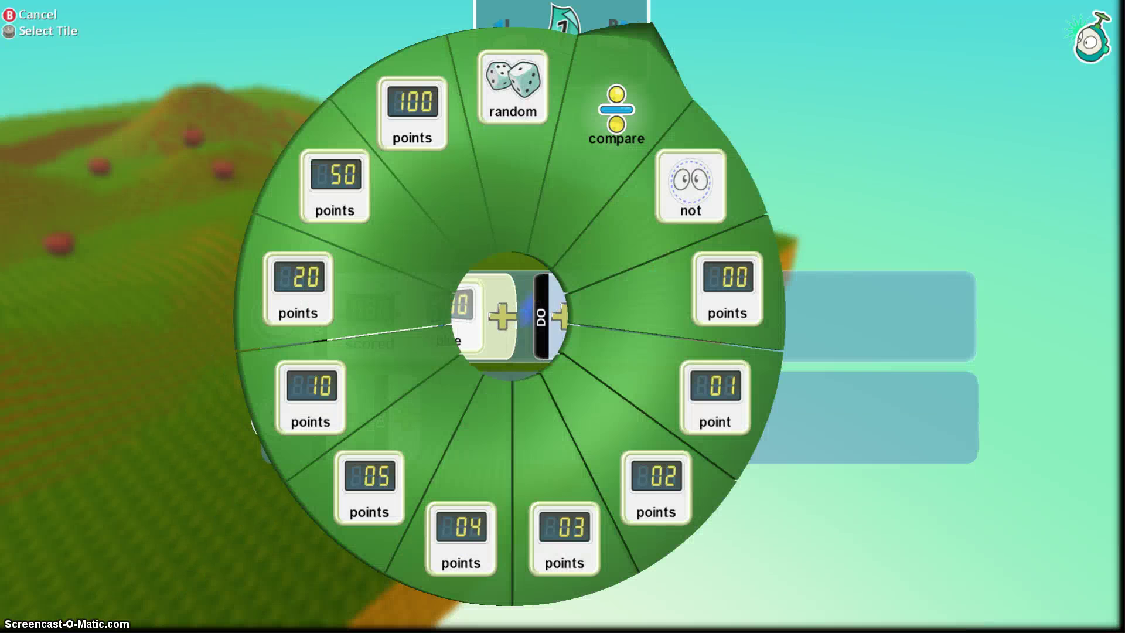
{"action": "key", "text": "Return"}
{"action": "key", "text": "Up"}
{"action": "key", "text": "Return"}
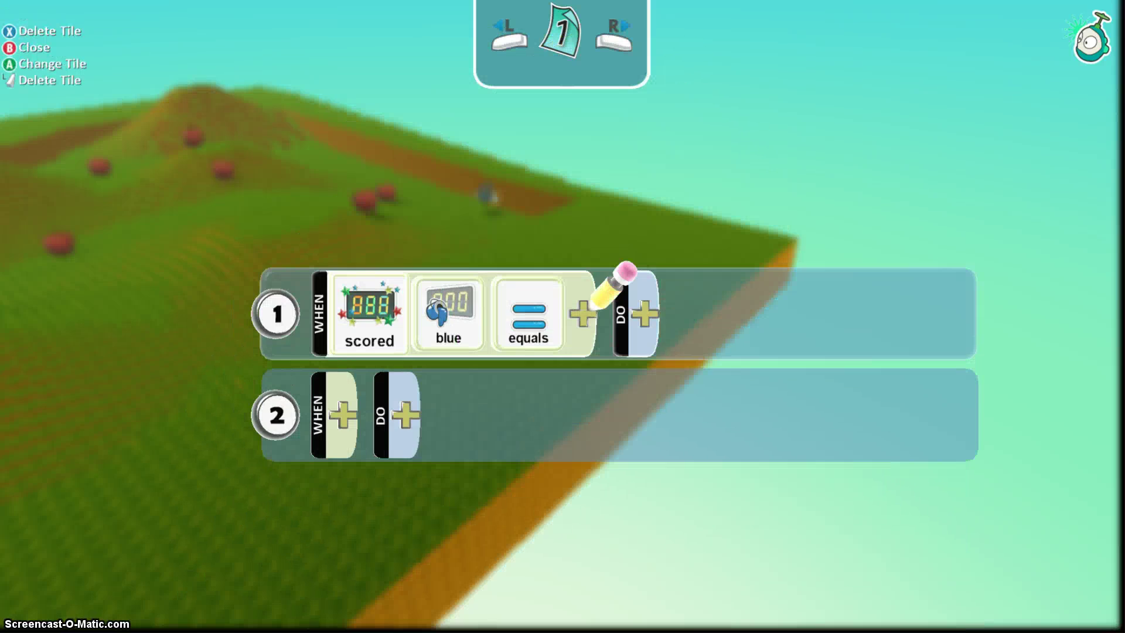
{"action": "key", "text": "Return"}
{"action": "key", "text": "Right"}
{"action": "key", "text": "Down"}
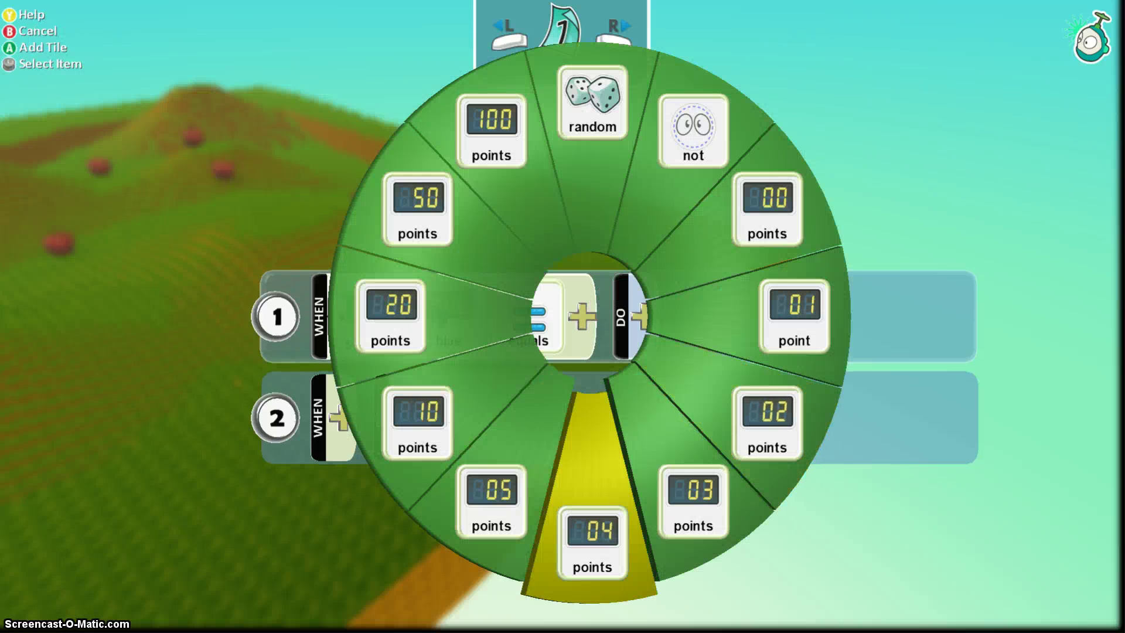
{"action": "key", "text": "Left"}
{"action": "key", "text": "Down"}
{"action": "key", "text": "Return"}
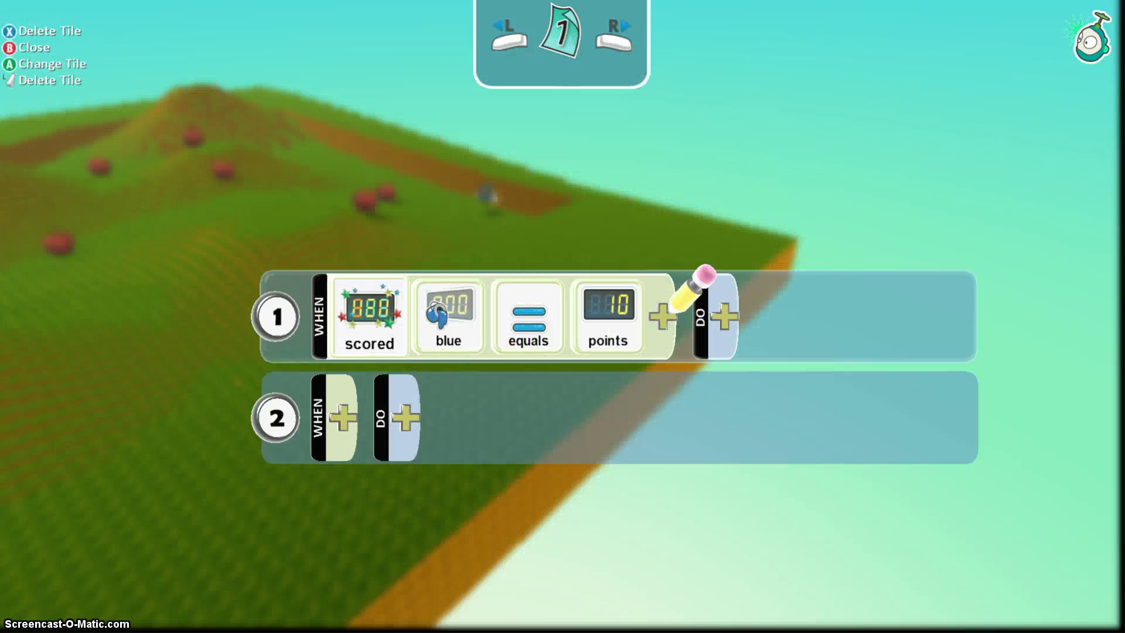
Step: Set the first rule's DO action to the game action win
{"action": "key", "text": "Right"}
{"action": "key", "text": "Return"}
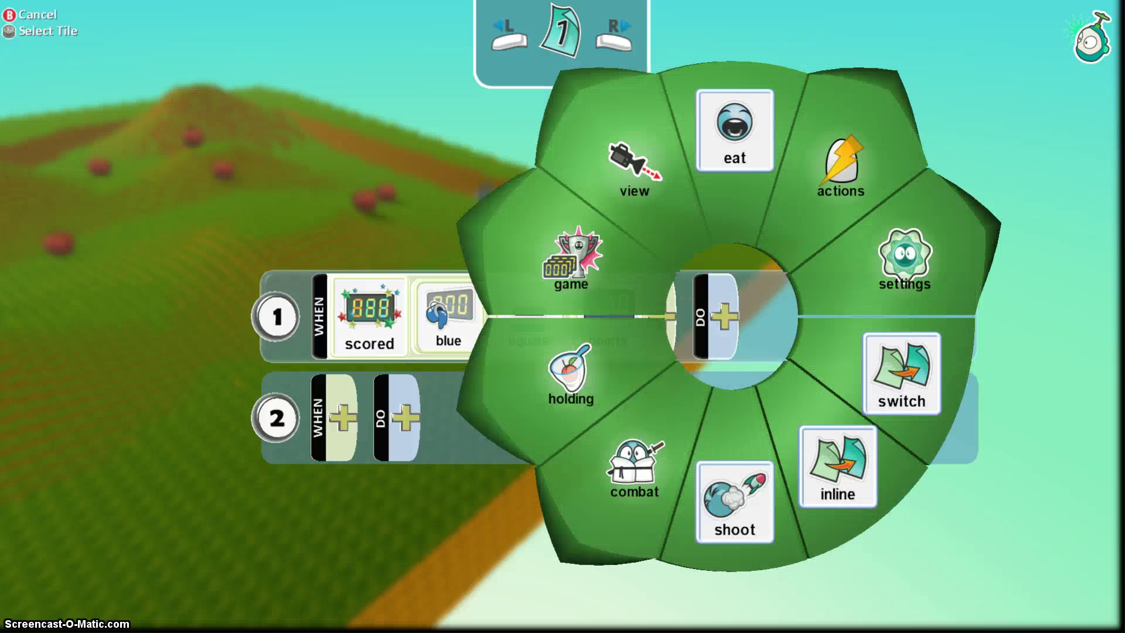
{"action": "key", "text": "Left"}
{"action": "key", "text": "Return"}
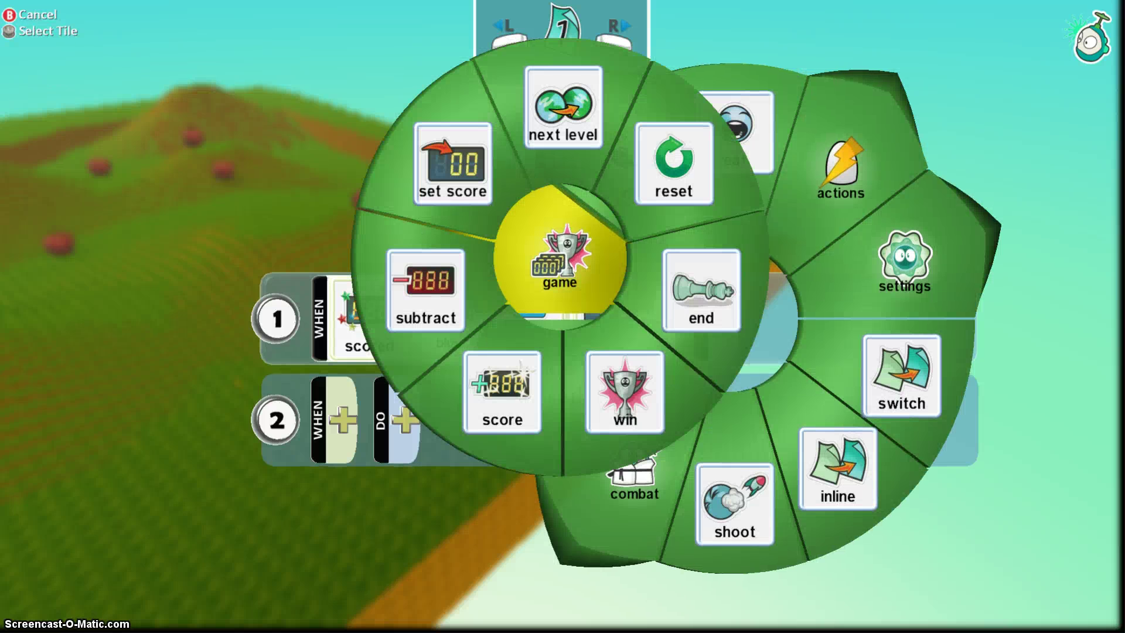
{"action": "key", "text": "Down"}
{"action": "key", "text": "Return"}
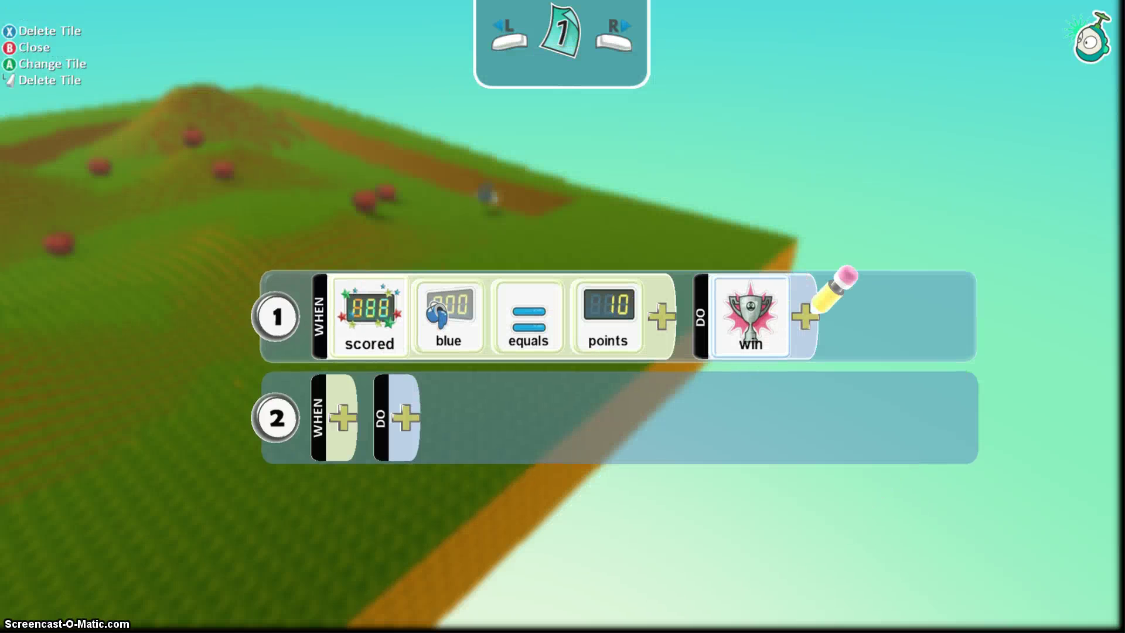
Step: Change the points value in the rock's first rule to 05
{"action": "key", "text": "Down"}
{"action": "key", "text": "Up"}
{"action": "key", "text": "Return"}
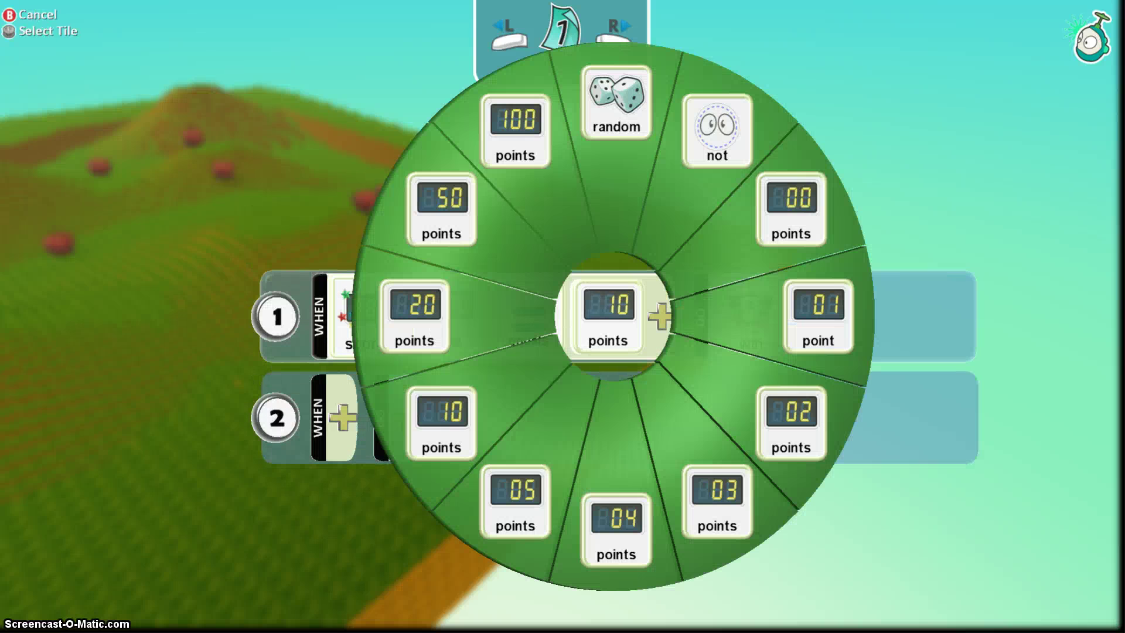
{"action": "key", "text": "Left"}
{"action": "key", "text": "Down"}
{"action": "key", "text": "Return"}
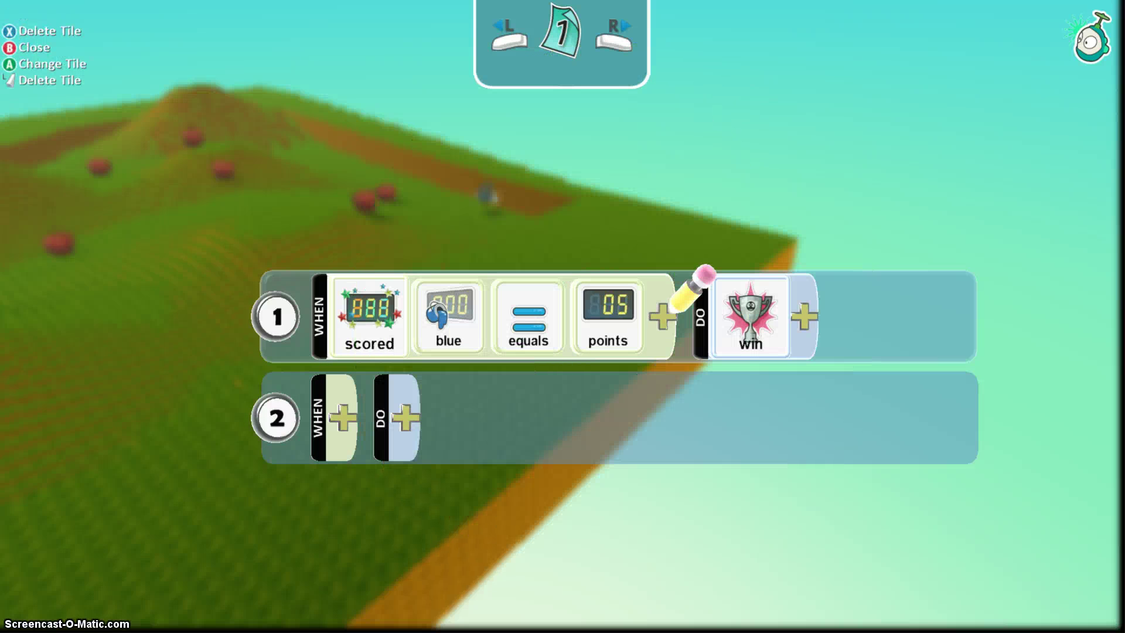
Step: Start the rock's second rule with the WHEN condition scored and the green score
{"action": "key", "text": "Down"}
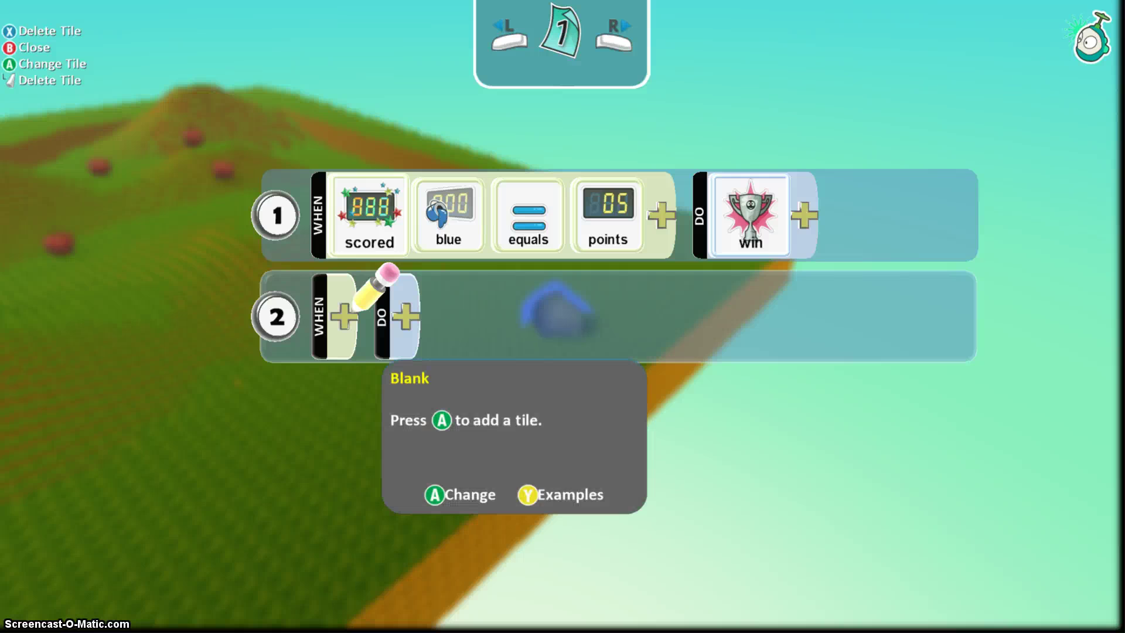
{"action": "key", "text": "Return"}
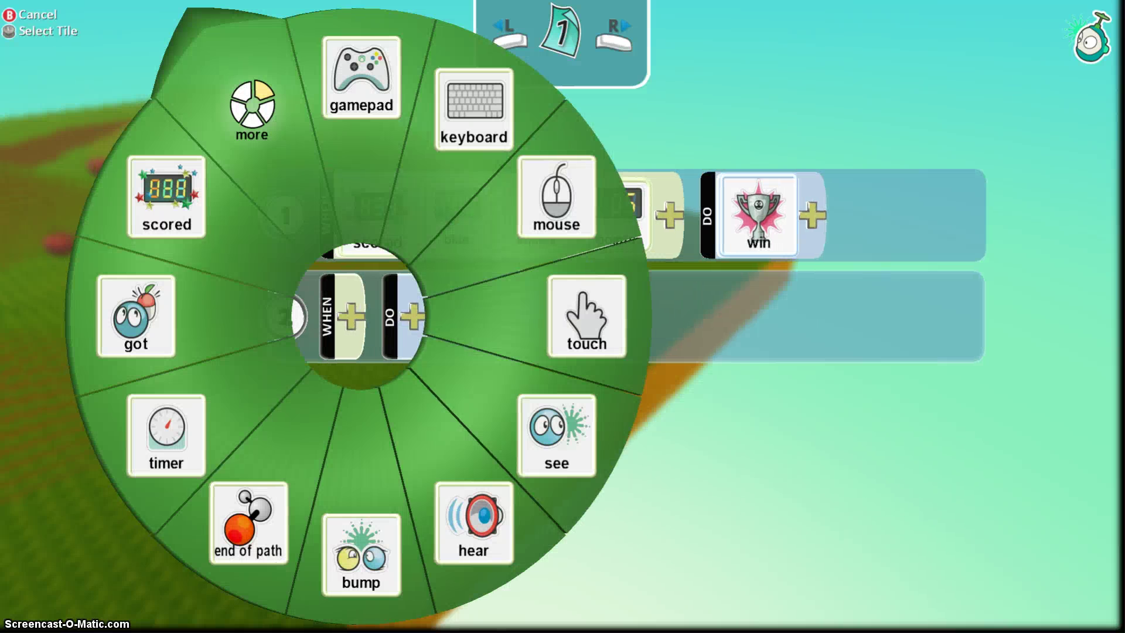
{"action": "key", "text": "Return"}
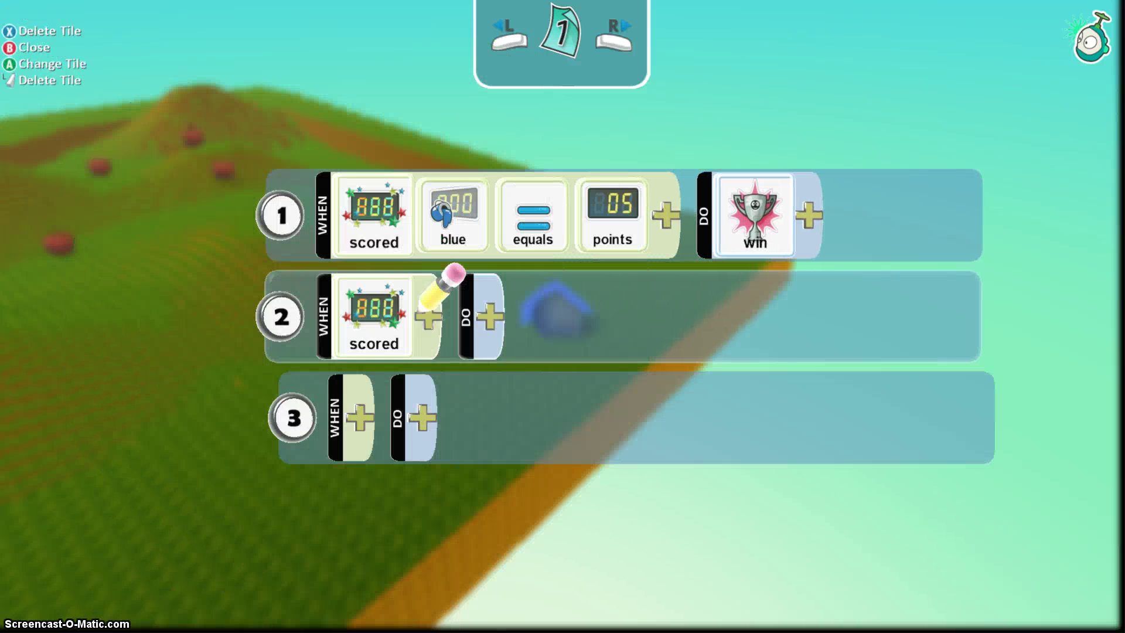
{"action": "key", "text": "Return"}
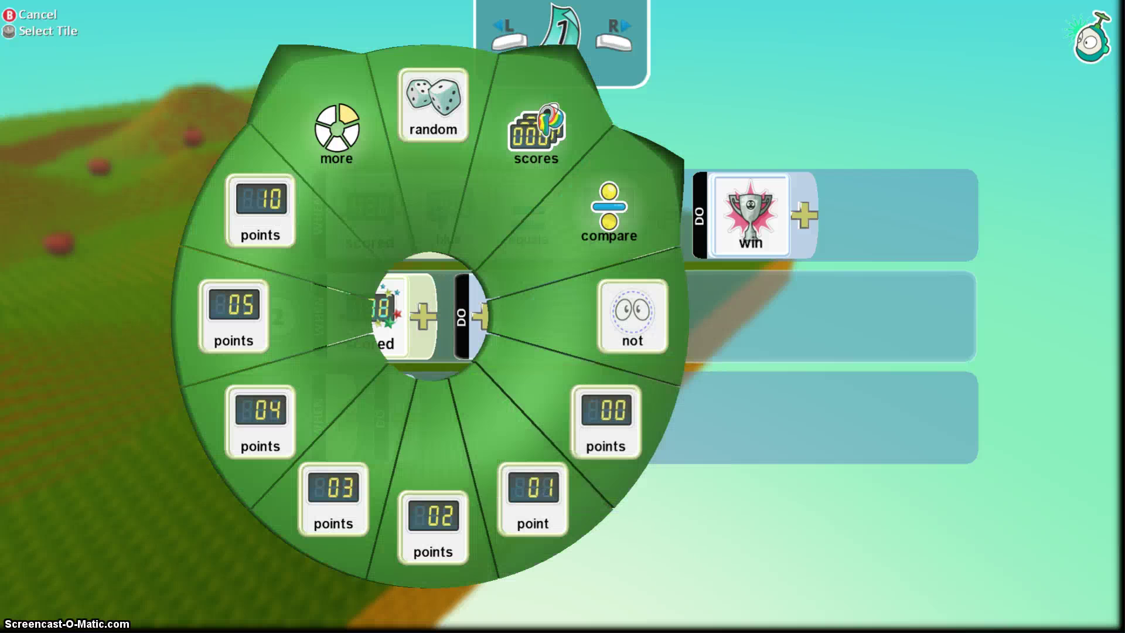
{"action": "key", "text": "Right"}
{"action": "key", "text": "Return"}
{"action": "key", "text": "Right"}
{"action": "key", "text": "Return"}
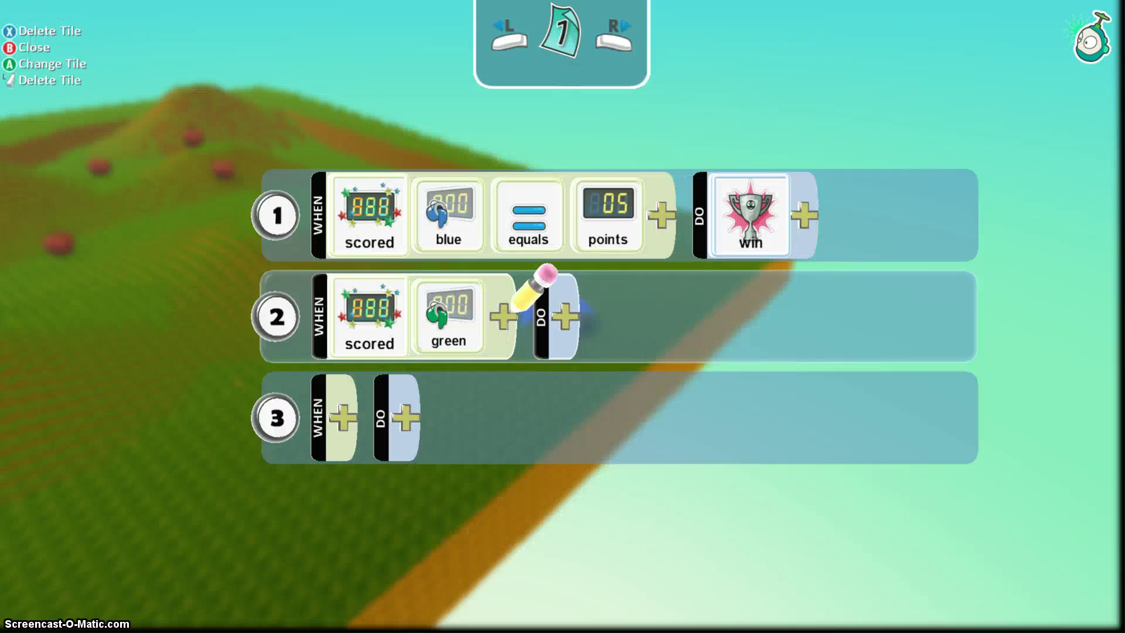
Step: Add 05 points to the second rule's WHEN condition after the green score
{"action": "key", "text": "Return"}
{"action": "key", "text": "Down"}
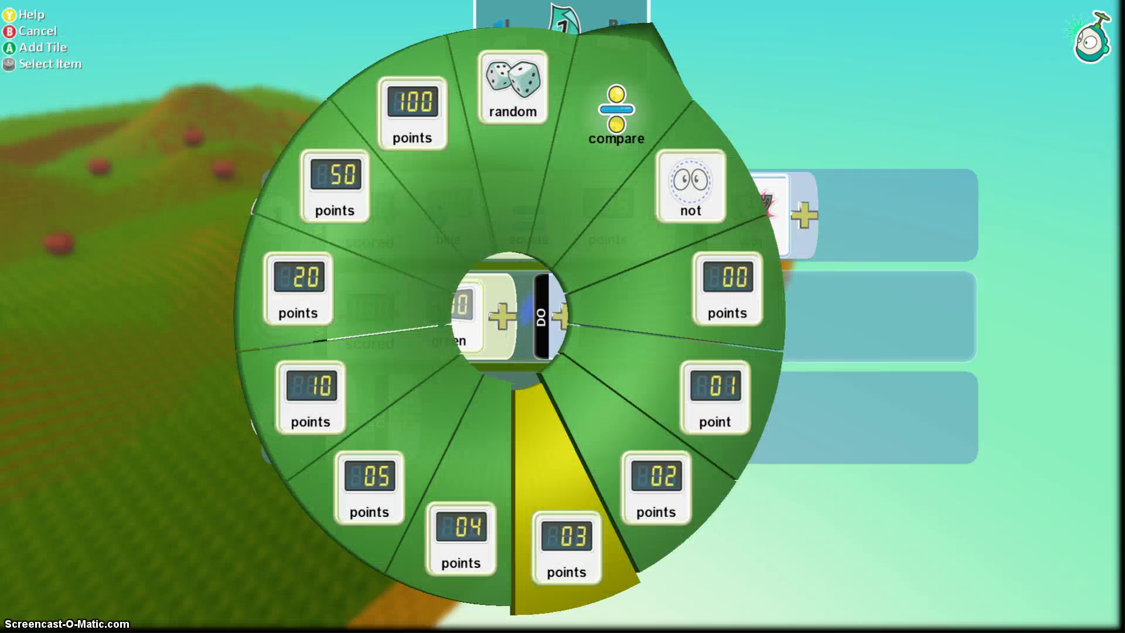
{"action": "key", "text": "Left"}
{"action": "key", "text": "Left"}
{"action": "key", "text": "Return"}
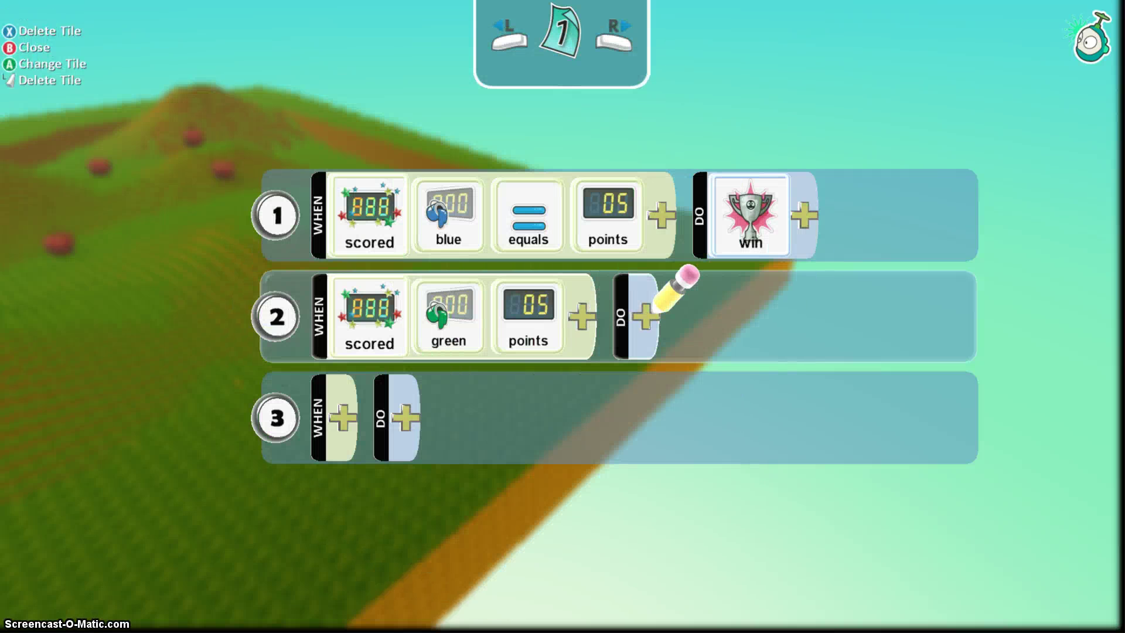
Step: Set the second rule's DO action to the game action end
{"action": "key", "text": "Return"}
{"action": "key", "text": "Return"}
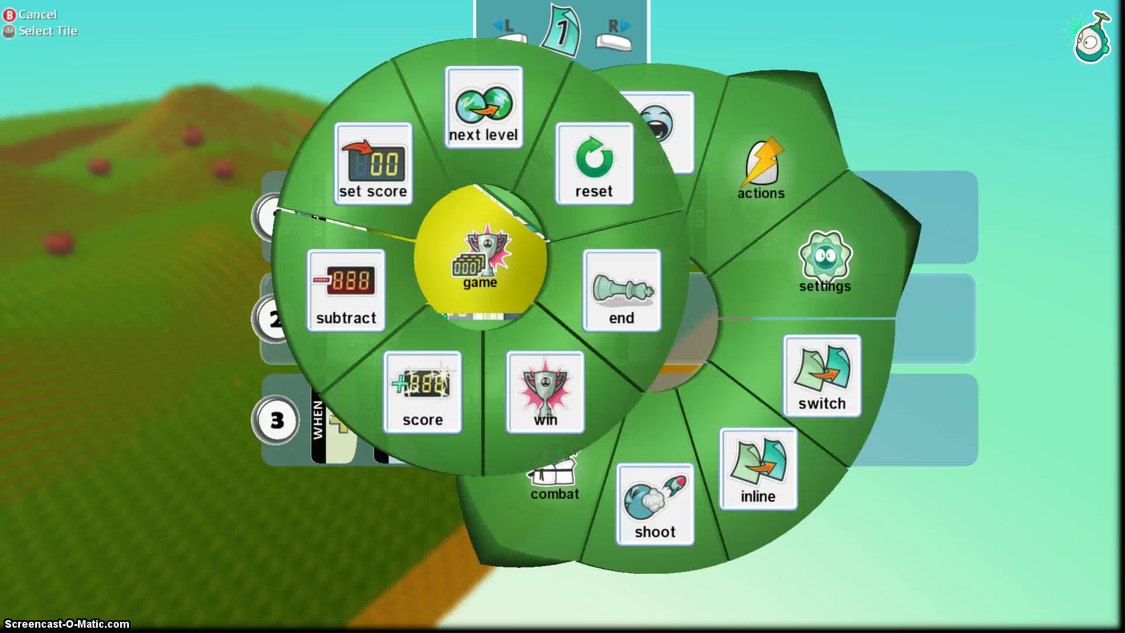
{"action": "key", "text": "Right"}
{"action": "key", "text": "Return"}
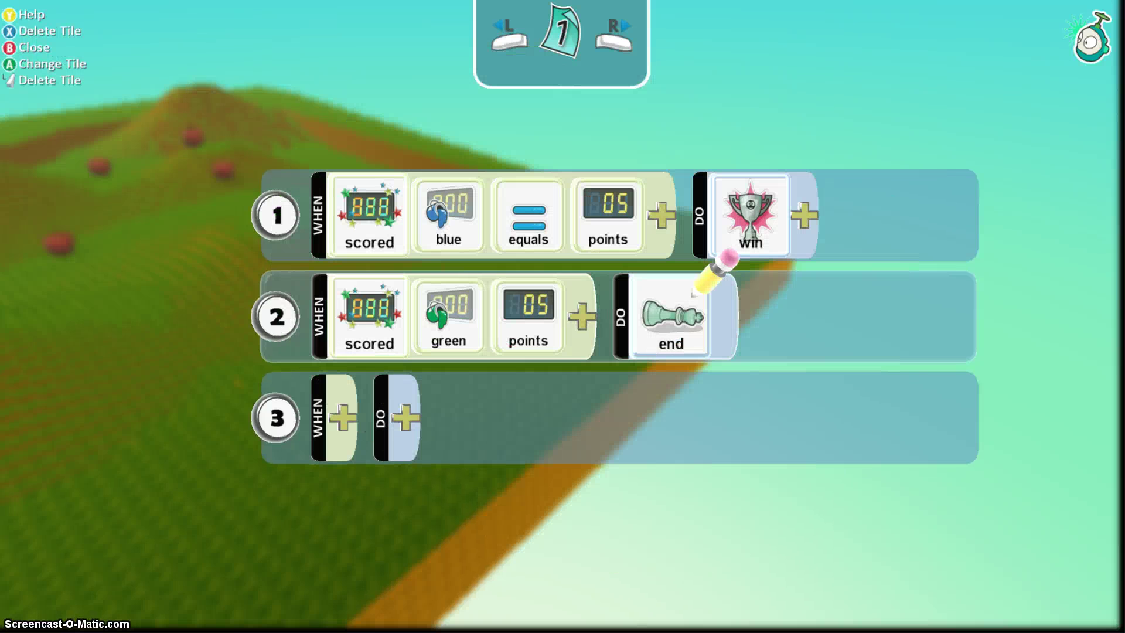
Step: Insert an equals comparison between the green score and 05 points in the second rule's WHEN condition
{"action": "key", "text": "Left"}
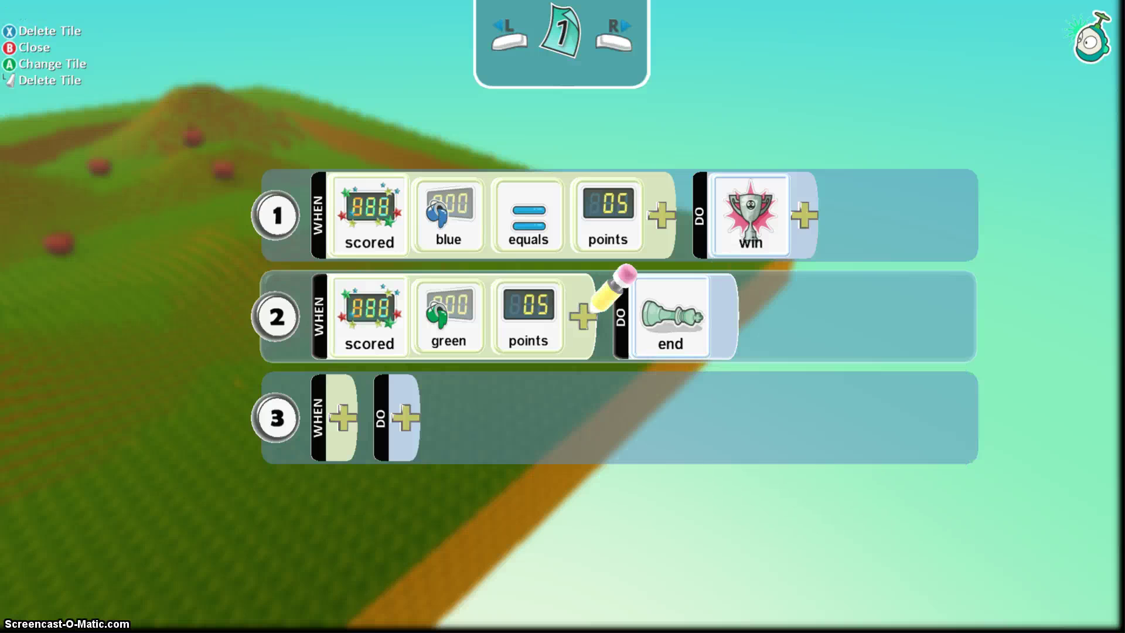
{"action": "key", "text": "Up"}
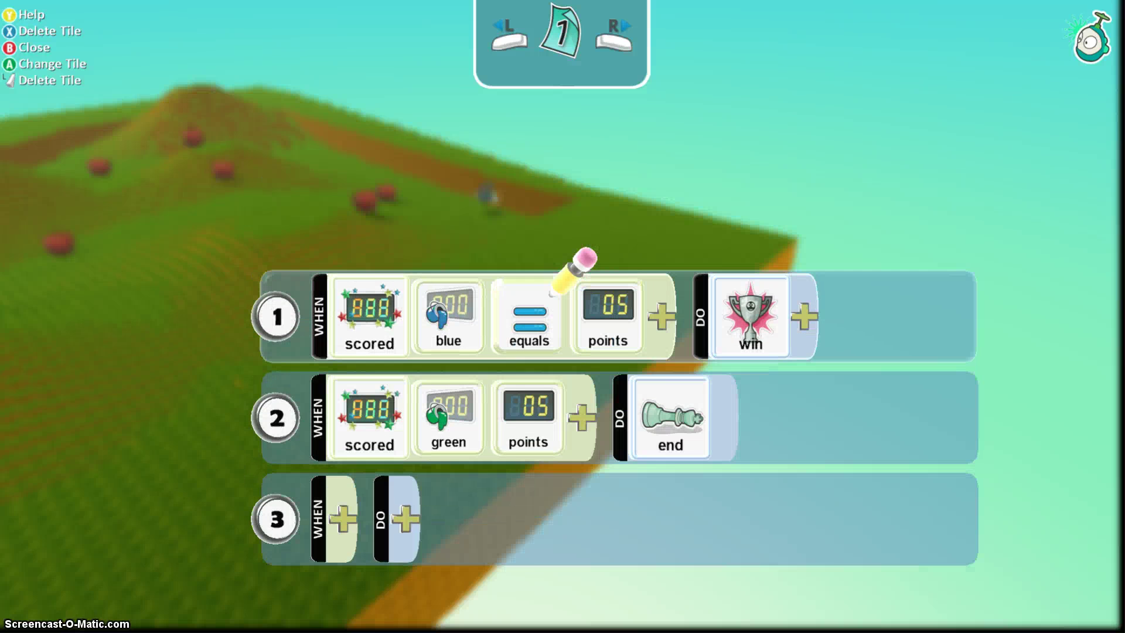
{"action": "key", "text": "Down"}
{"action": "key", "text": "Return"}
{"action": "key", "text": "Up"}
{"action": "key", "text": "Return"}
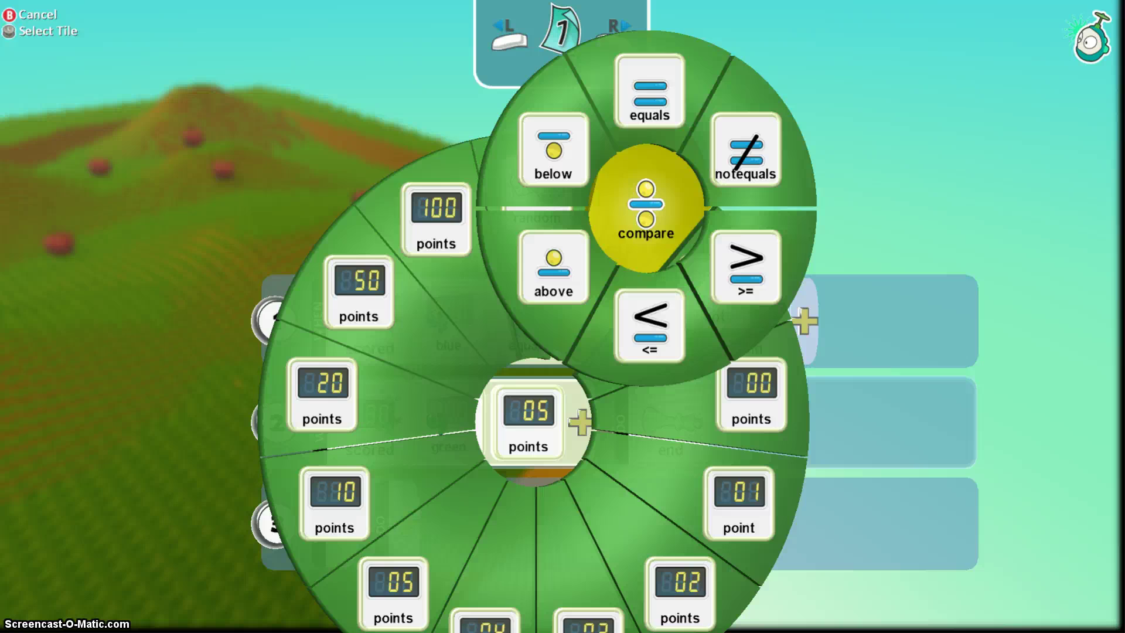
{"action": "key", "text": "Up"}
{"action": "key", "text": "Return"}
{"action": "key", "text": "Return"}
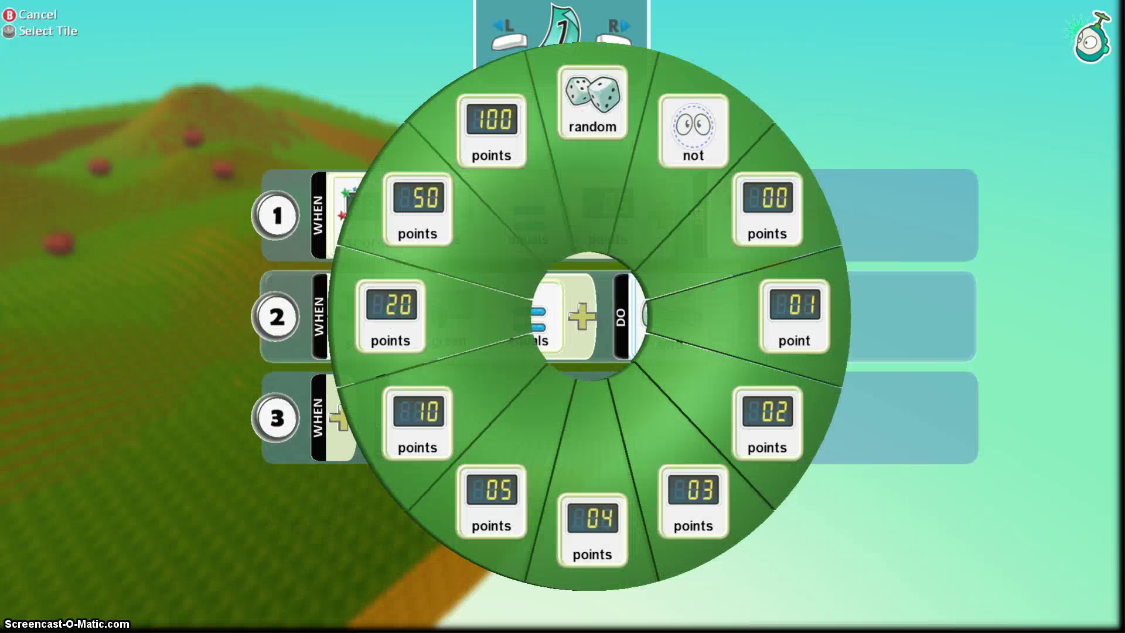
{"action": "key", "text": "Down"}
{"action": "key", "text": "Left"}
{"action": "key", "text": "Left"}
{"action": "key", "text": "Return"}
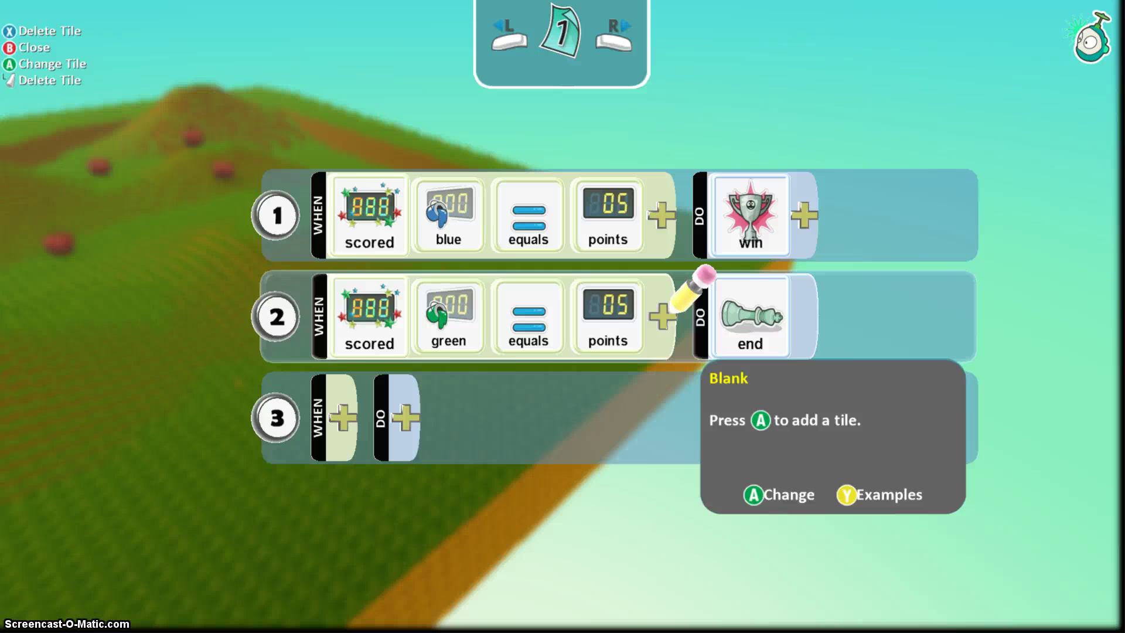
Step: Remove the equals comparison from both rules of the rock and close its program
{"action": "key", "text": "Left"}
{"action": "key", "text": "Up"}
{"action": "key", "text": "Delete"}
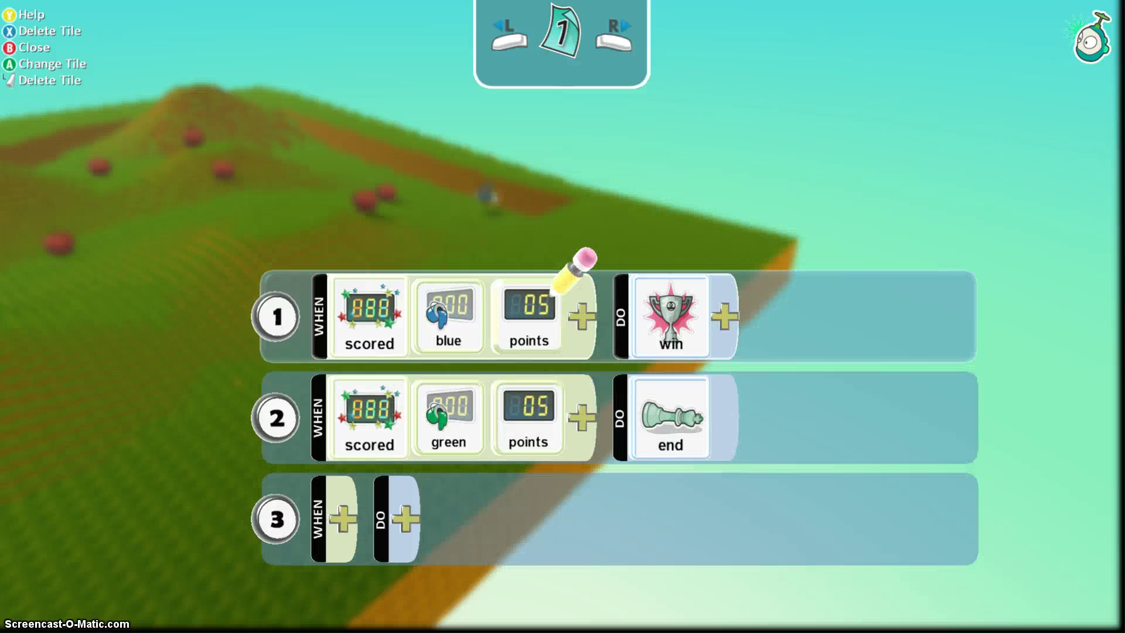
{"action": "key", "text": "Down"}
{"action": "key", "text": "Escape"}
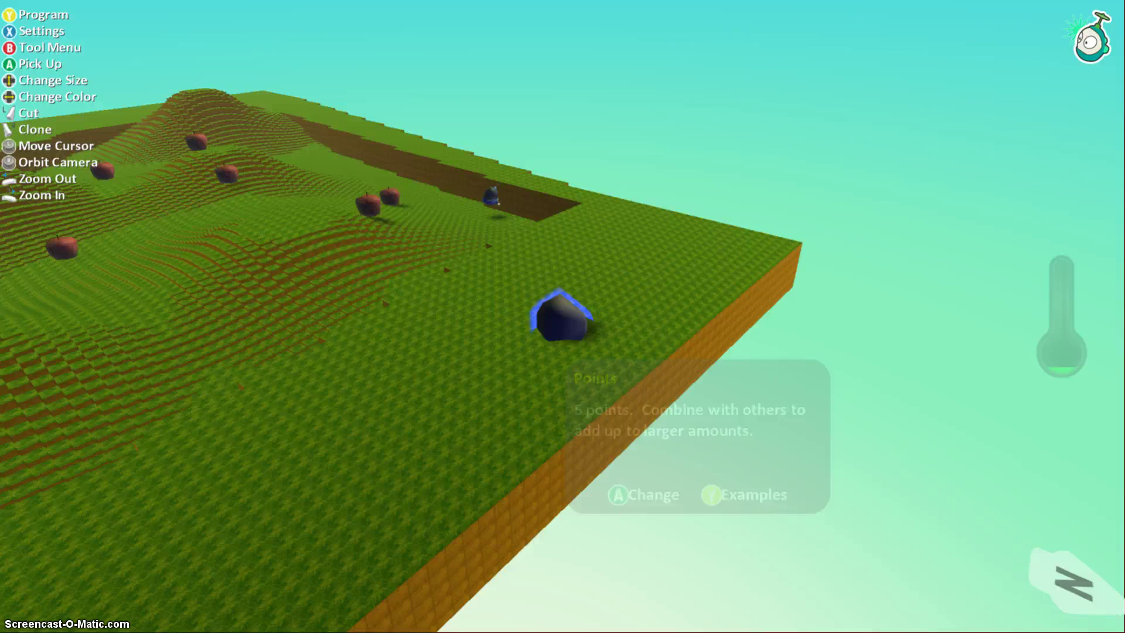
Step: Move Apple 5 from the near hillside to the middle of the terrain, towards the existing group of apples
{"action": "key", "text": "Left"}
{"action": "key", "text": "Left"}
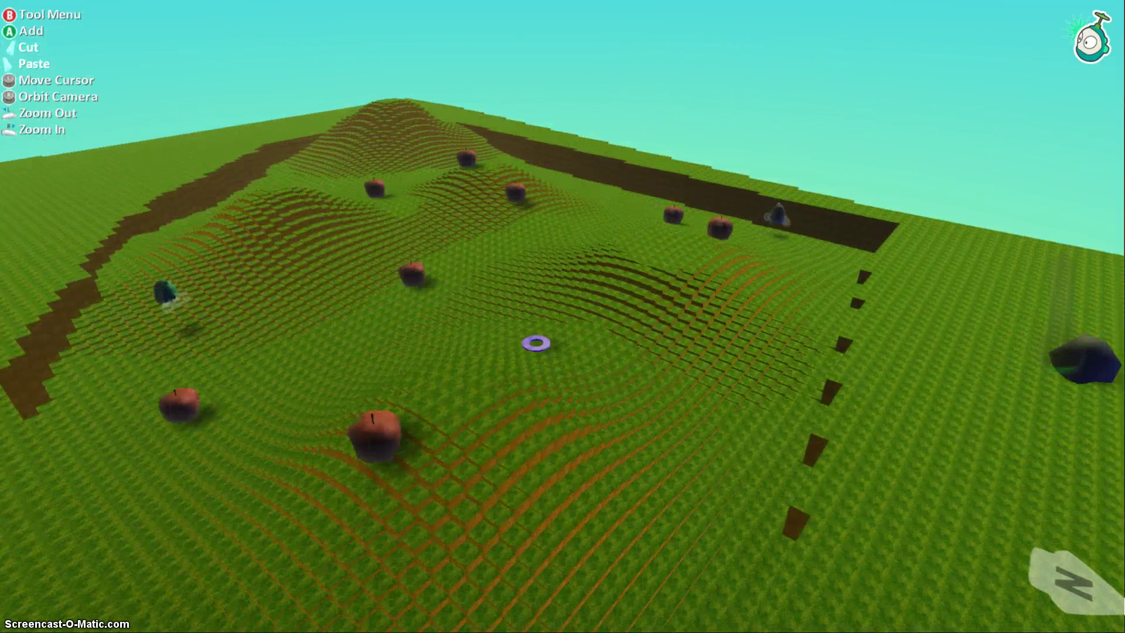
{"action": "key", "text": "Down"}
{"action": "key", "text": "Up"}
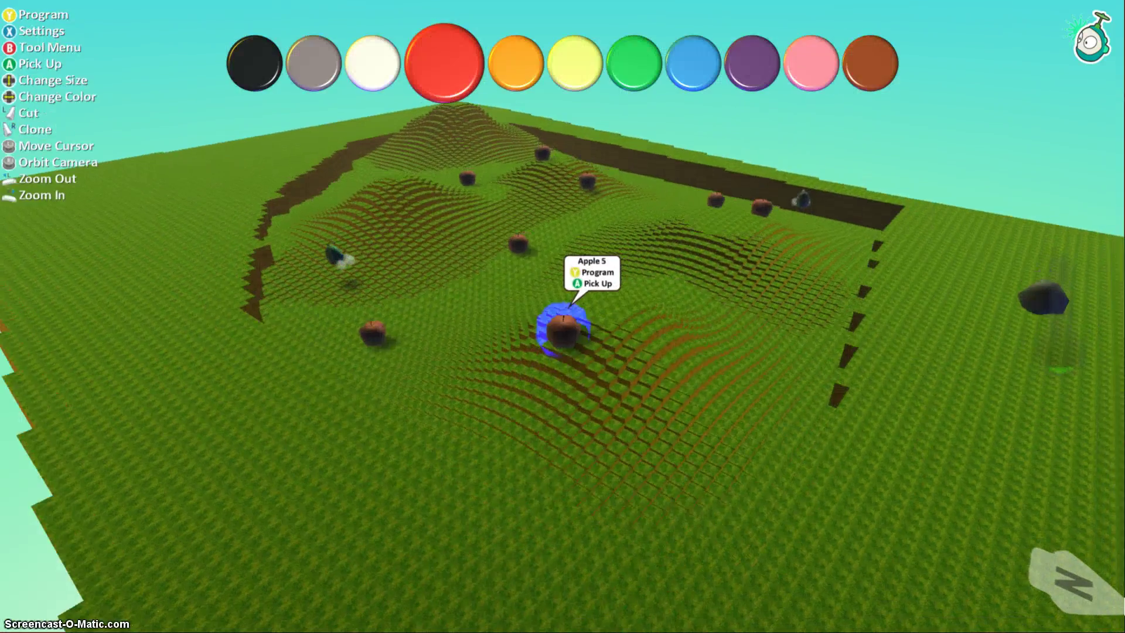
{"action": "key", "text": "Return"}
{"action": "key", "text": "Right"}
{"action": "key", "text": "Up"}
{"action": "key", "text": "Return"}
{"action": "key", "text": "Up"}
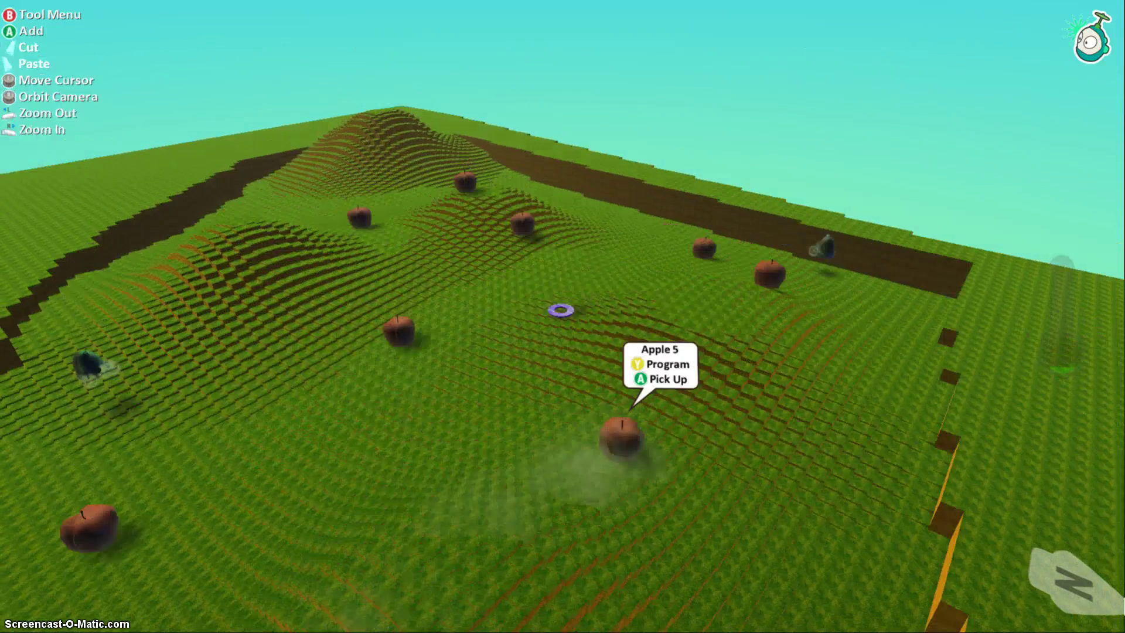
{"action": "key", "text": "Down"}
{"action": "key", "text": "Return"}
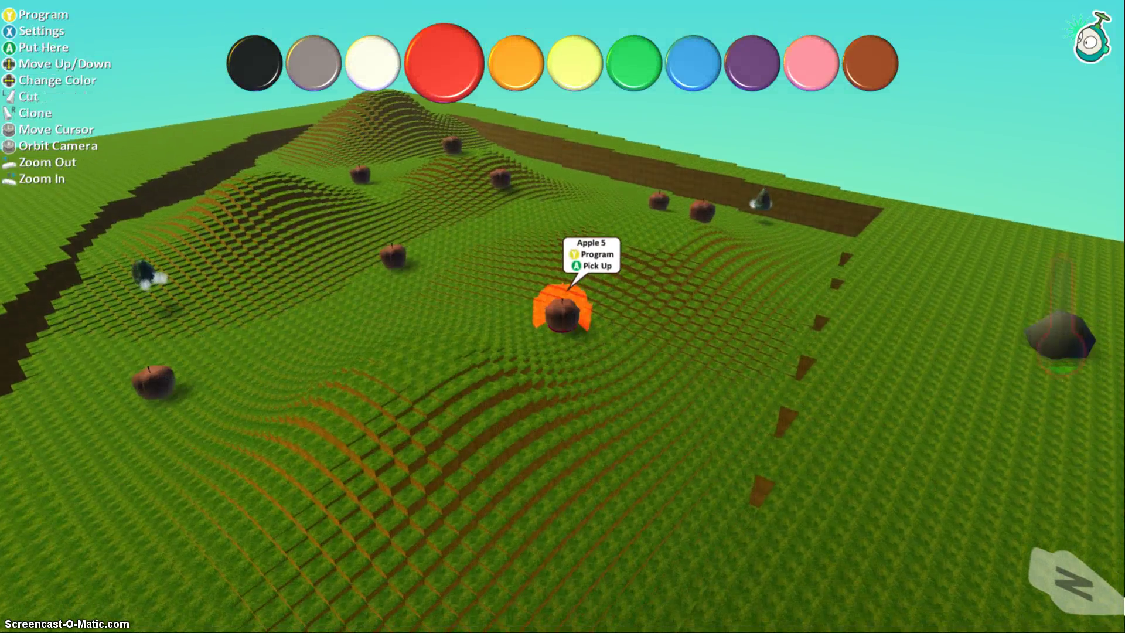
Step: Paste several more copies of the red apple at scattered spots across the hills and the field
{"action": "key", "text": "ctrl+v"}
{"action": "key", "text": "Up"}
{"action": "key", "text": "ctrl+v"}
{"action": "key", "text": "Left"}
{"action": "key", "text": "Left"}
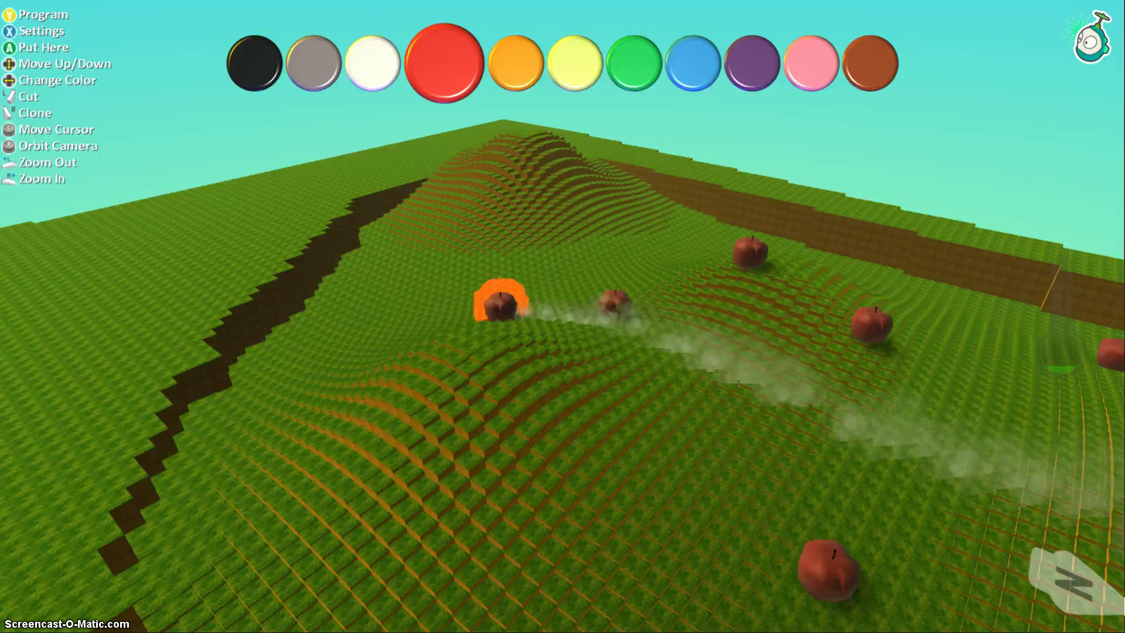
{"action": "key", "text": "ctrl+v"}
{"action": "key", "text": "Up"}
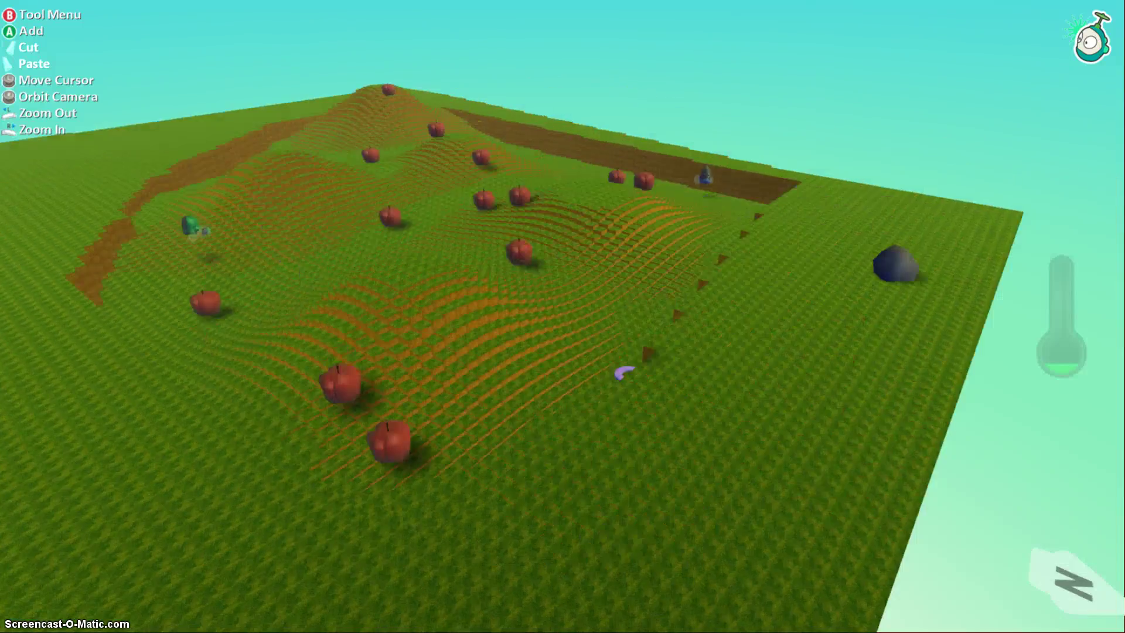
Step: Play the world and steer the blue Kodu into five apples to test the rock's win rule
{"action": "key", "text": "Escape"}
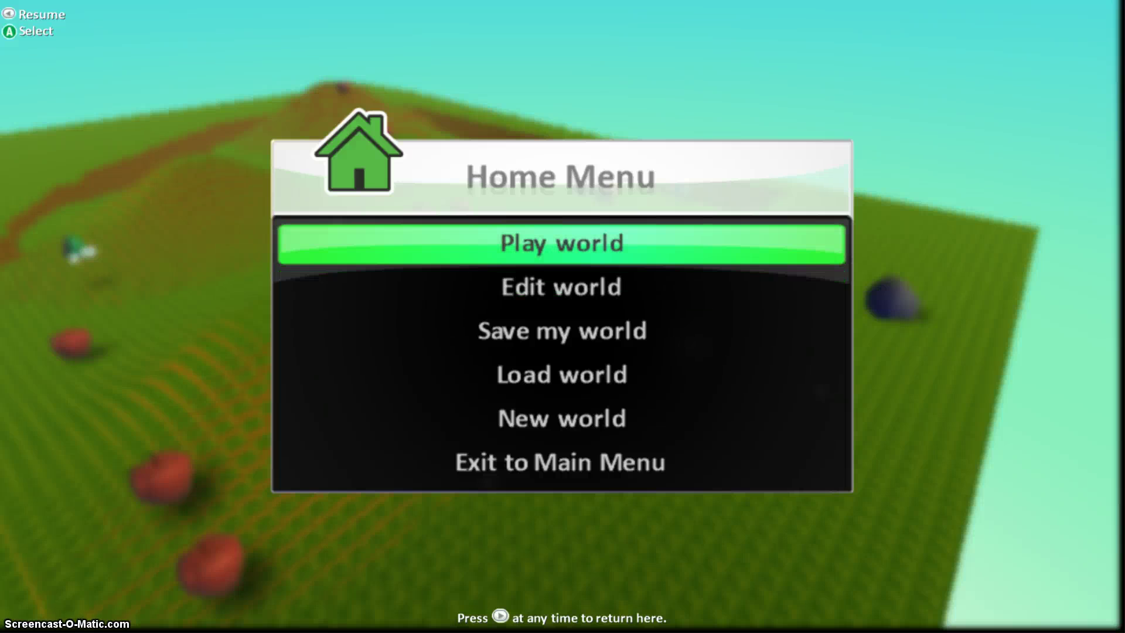
{"action": "key", "text": "Return"}
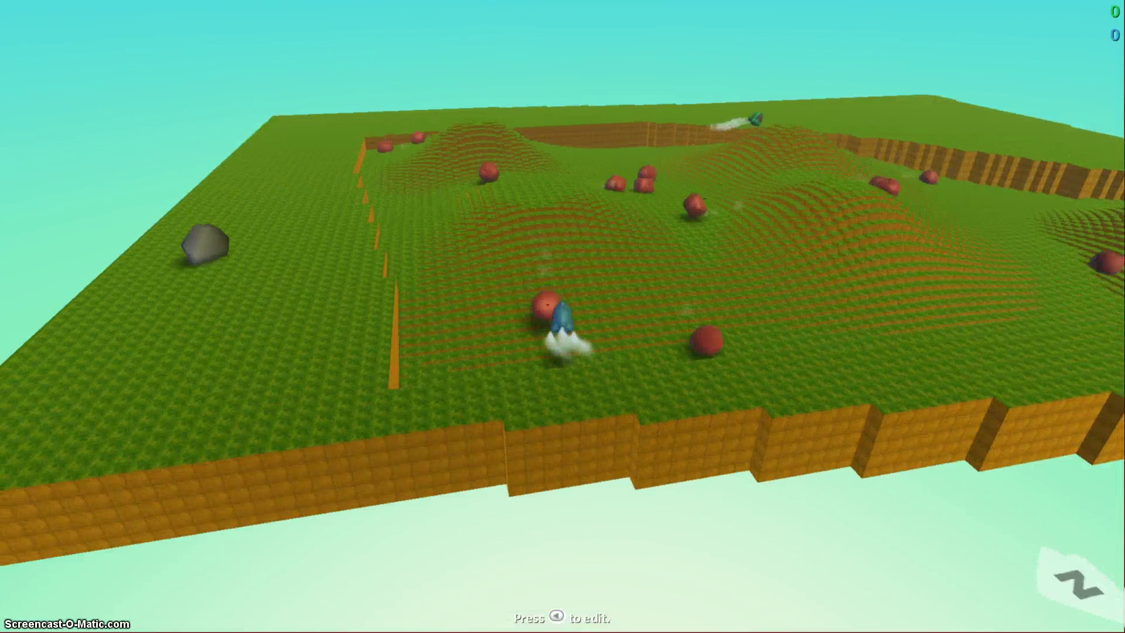
{"action": "key", "text": "Up"}
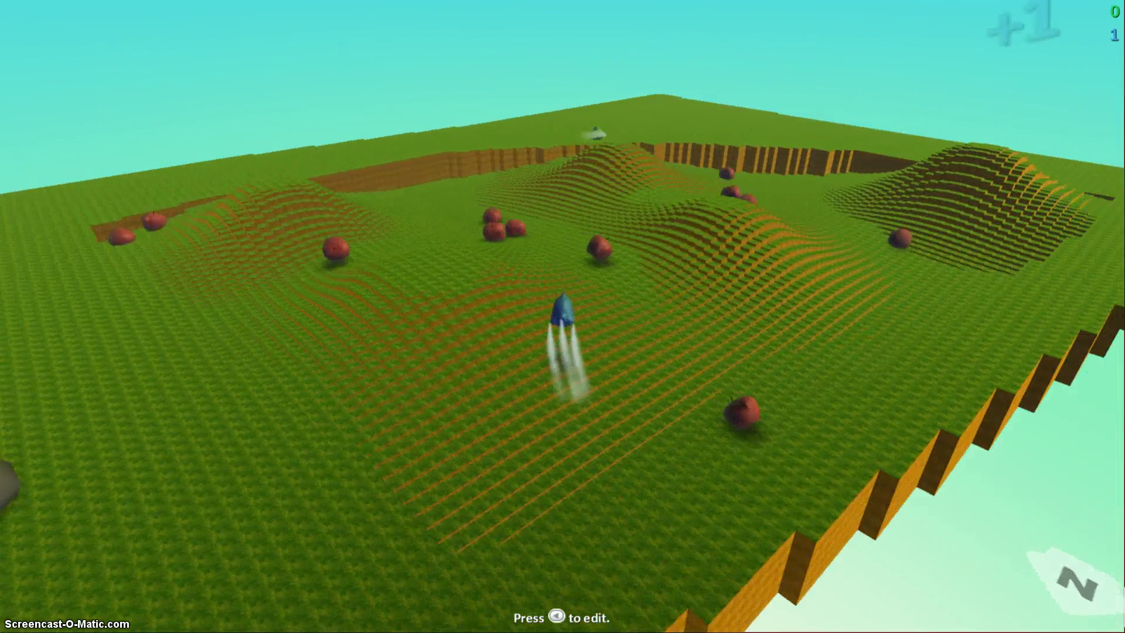
{"action": "key", "text": "Up"}
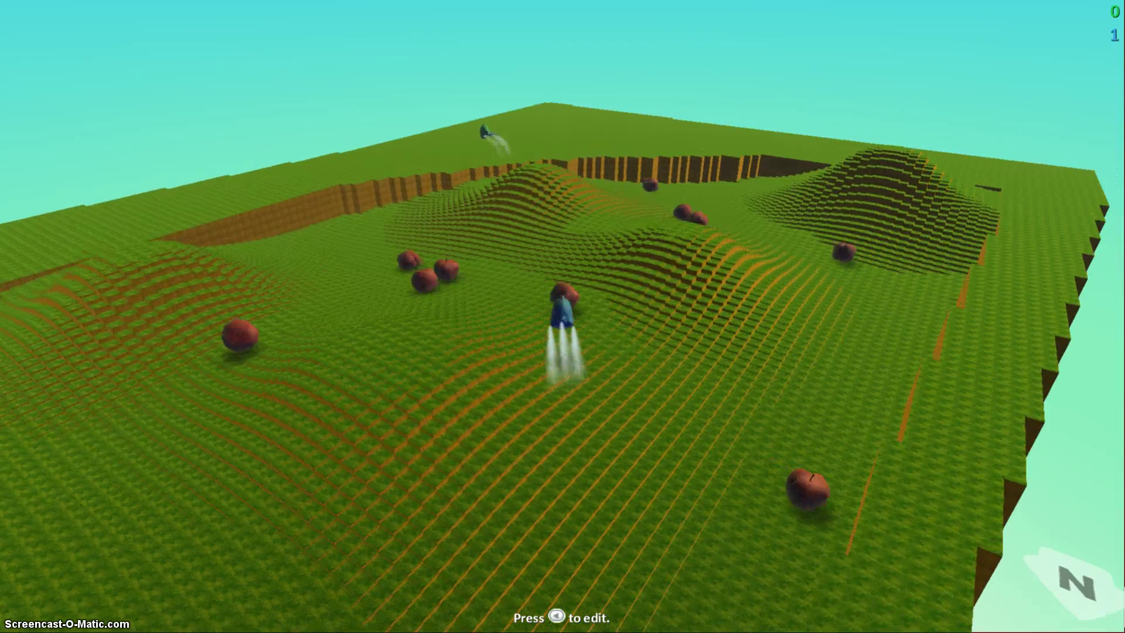
{"action": "key", "text": "Up"}
{"action": "key", "text": "Up"}
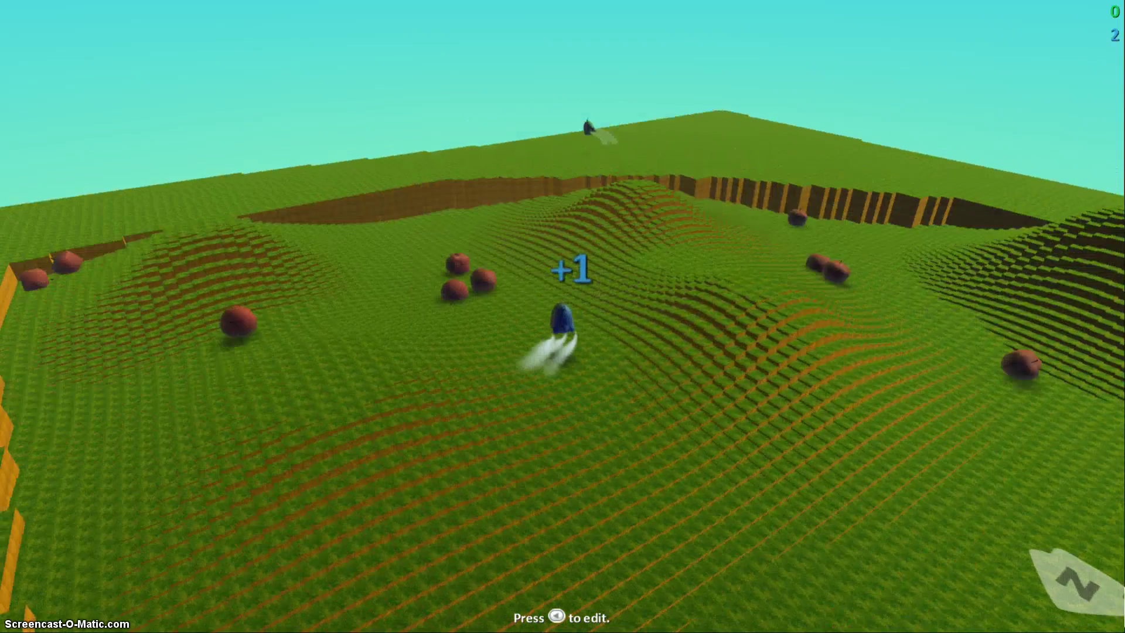
{"action": "key", "text": "Up"}
{"action": "key", "text": "Left"}
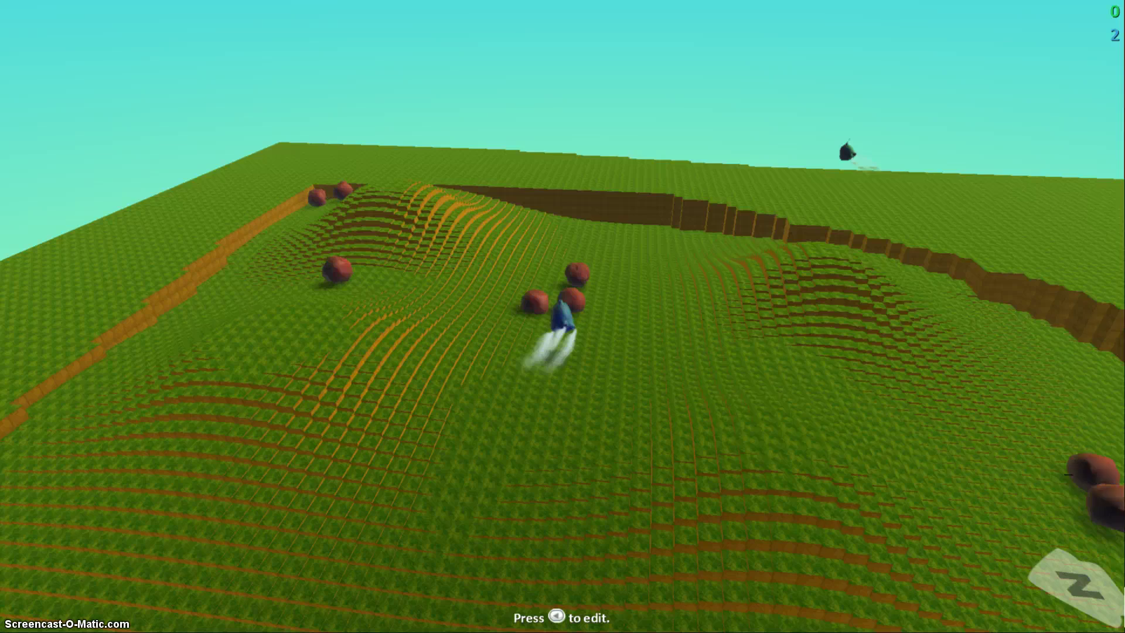
{"action": "key", "text": "Up"}
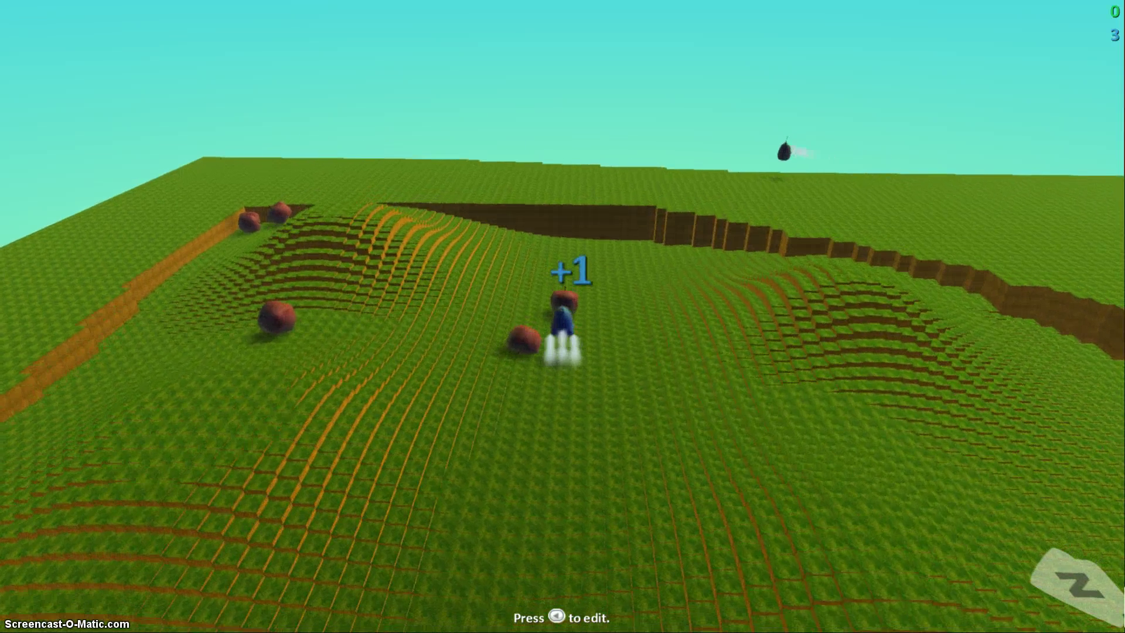
{"action": "key", "text": "Up"}
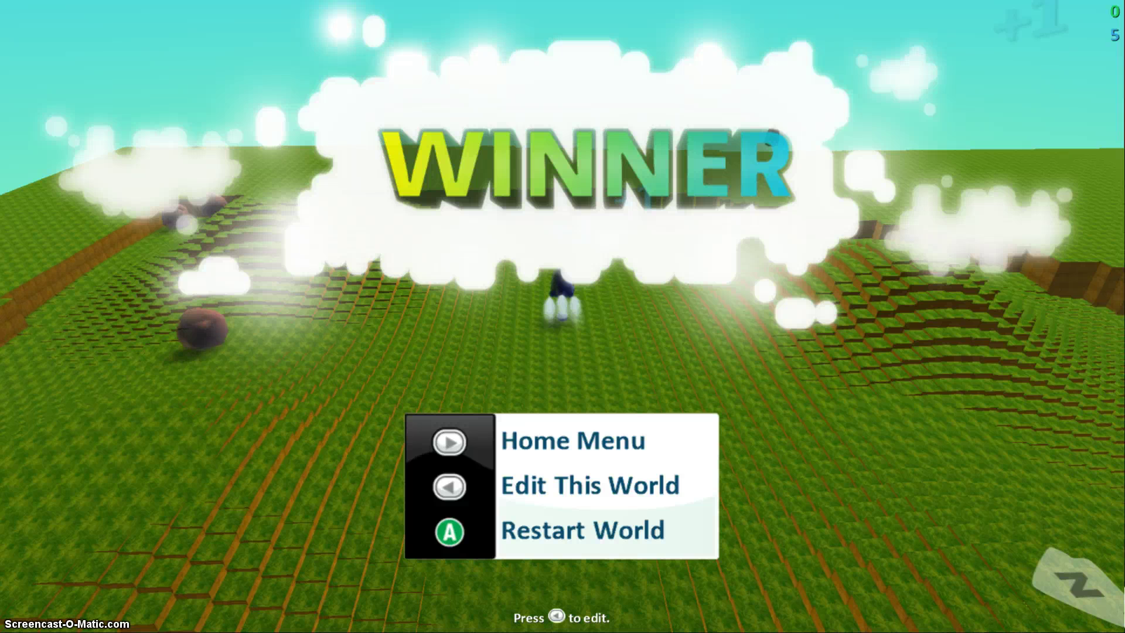
Step: Restart the world and return to editing it
{"action": "key", "text": "Return"}
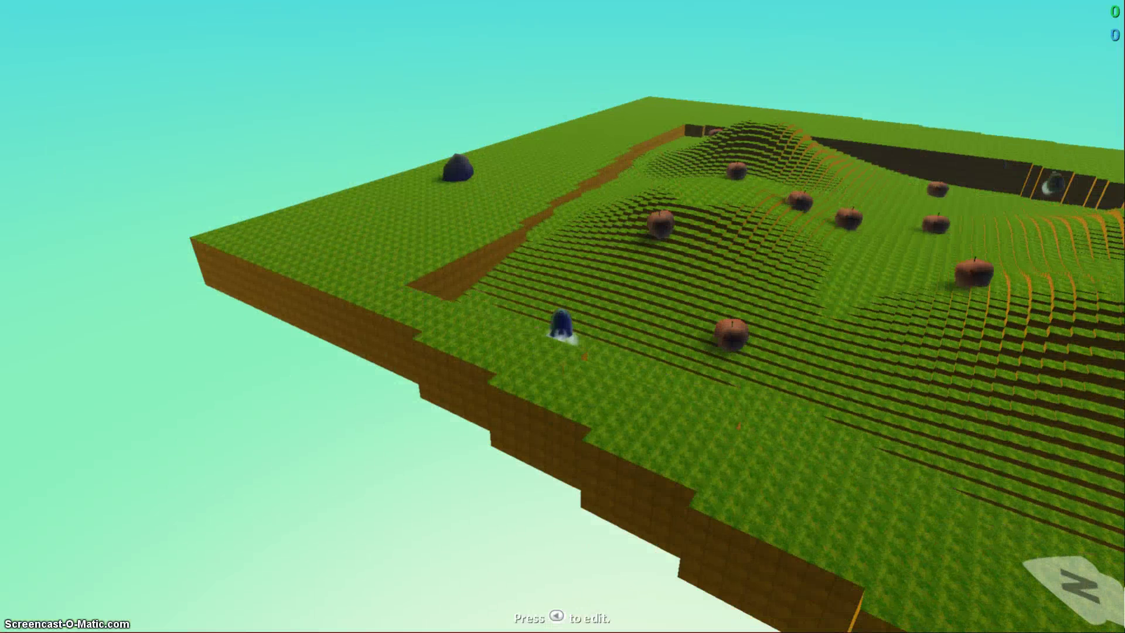
{"action": "key", "text": "Home"}
{"action": "key", "text": "Up"}
{"action": "key", "text": "Down"}
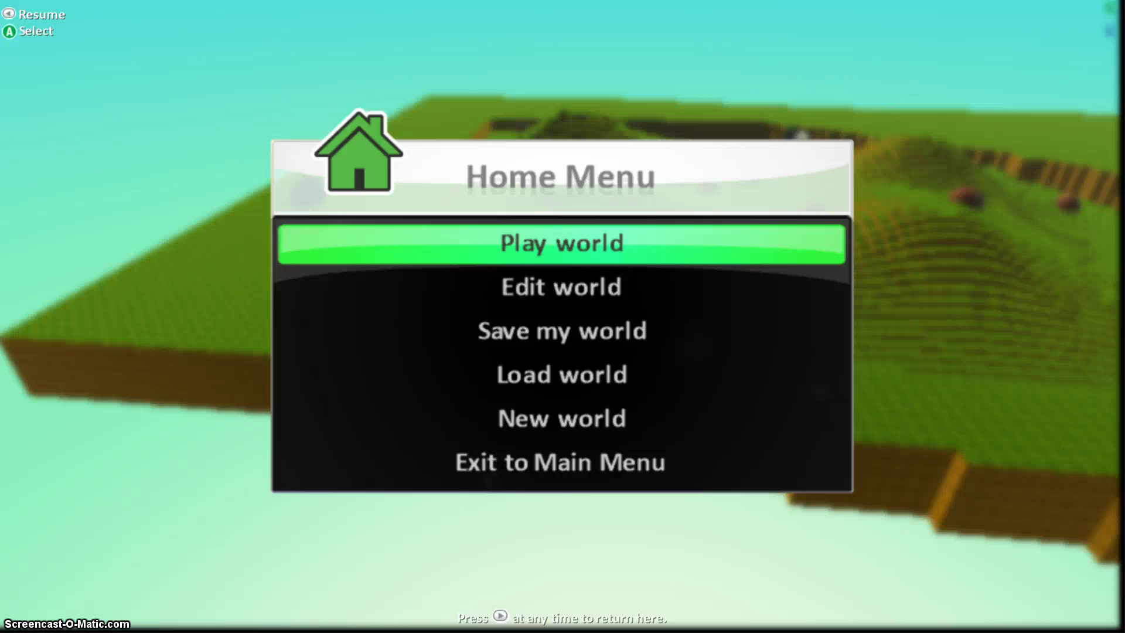
{"action": "key", "text": "Down"}
{"action": "key", "text": "Return"}
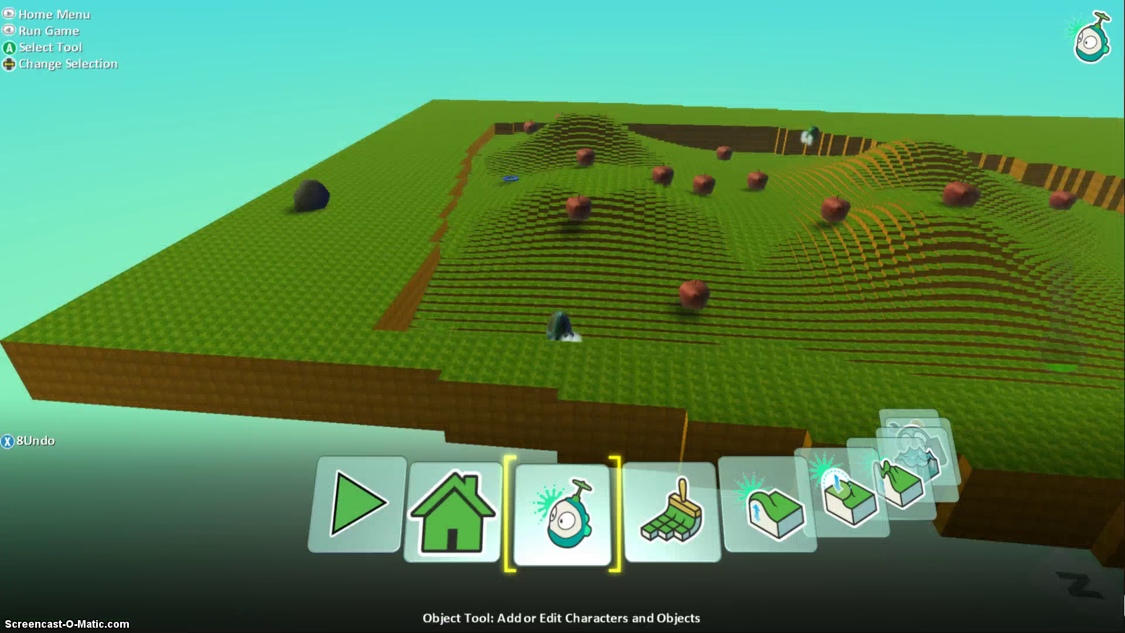
Step: Remove the close by condition from rules 1 and 2 of the green Kodu's program
{"action": "key", "text": "Return"}
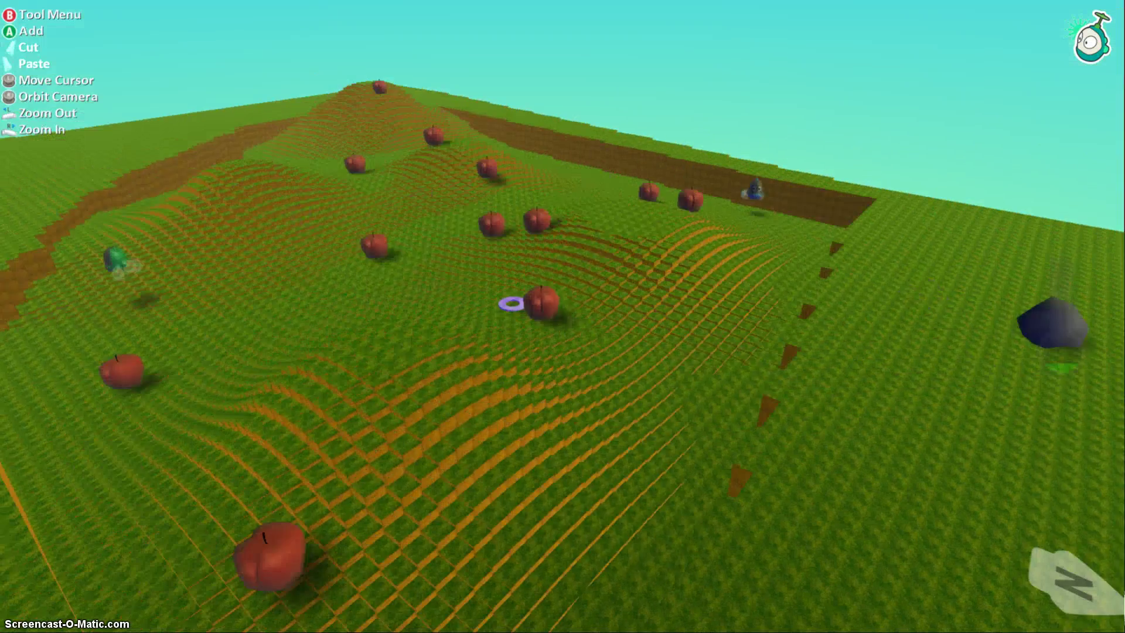
{"action": "key", "text": "y"}
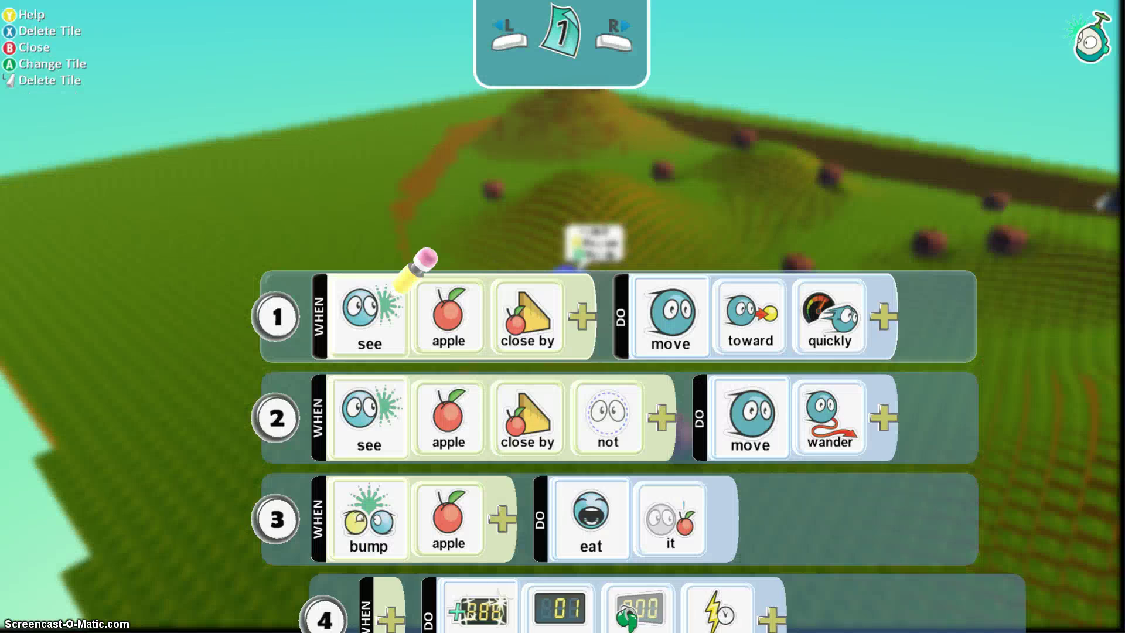
{"action": "key", "text": "Right"}
{"action": "key", "text": "Right"}
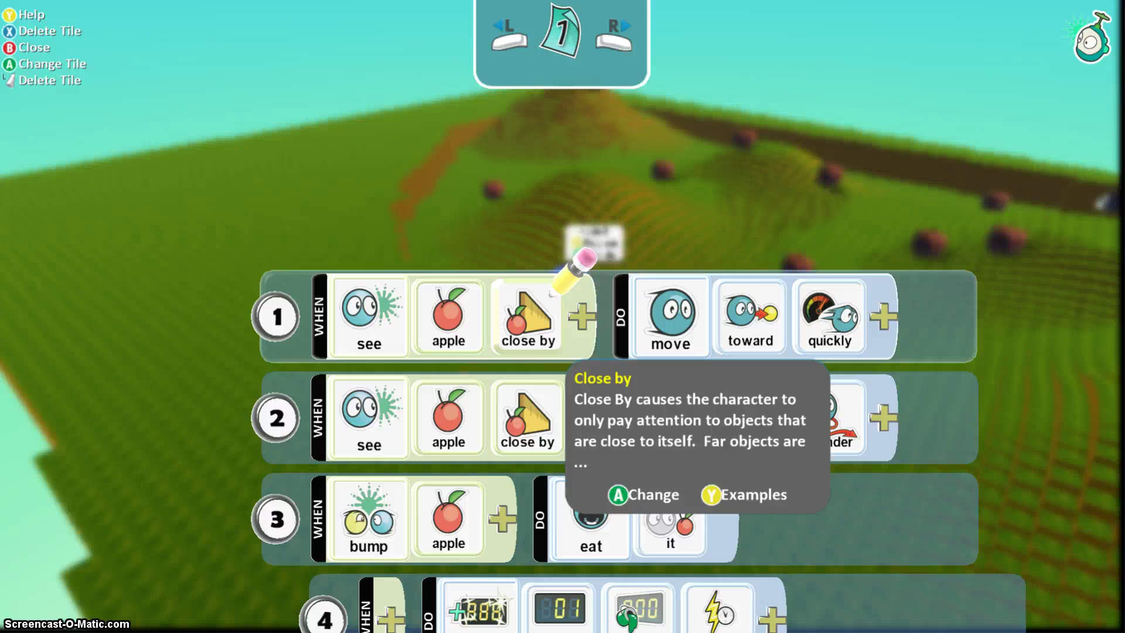
{"action": "key", "text": "Delete"}
{"action": "key", "text": "Down"}
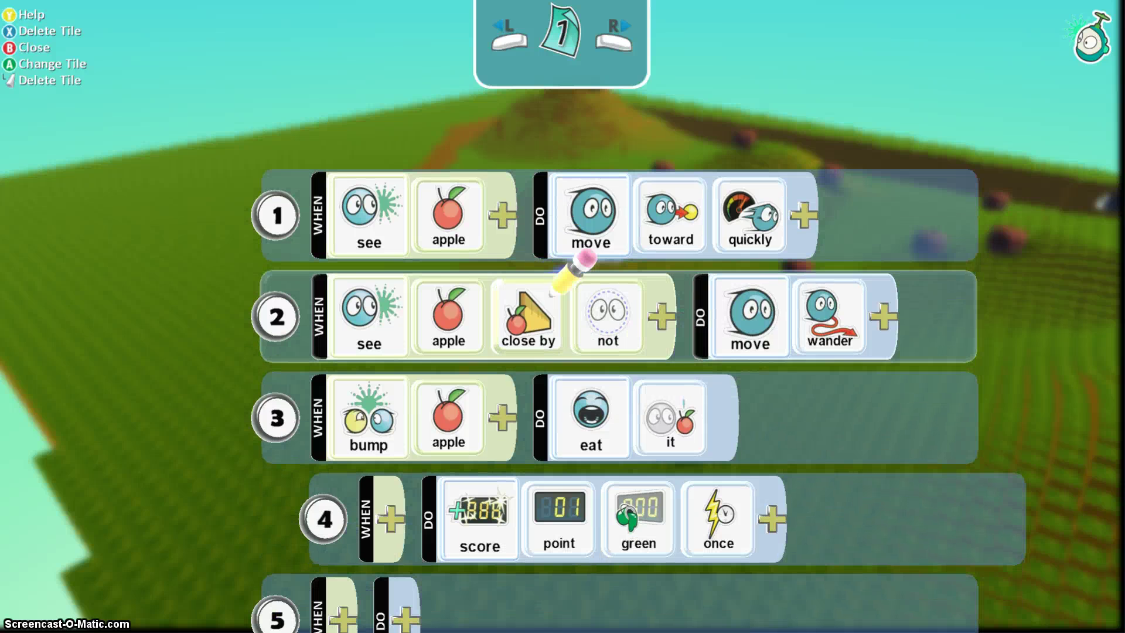
{"action": "key", "text": "Delete"}
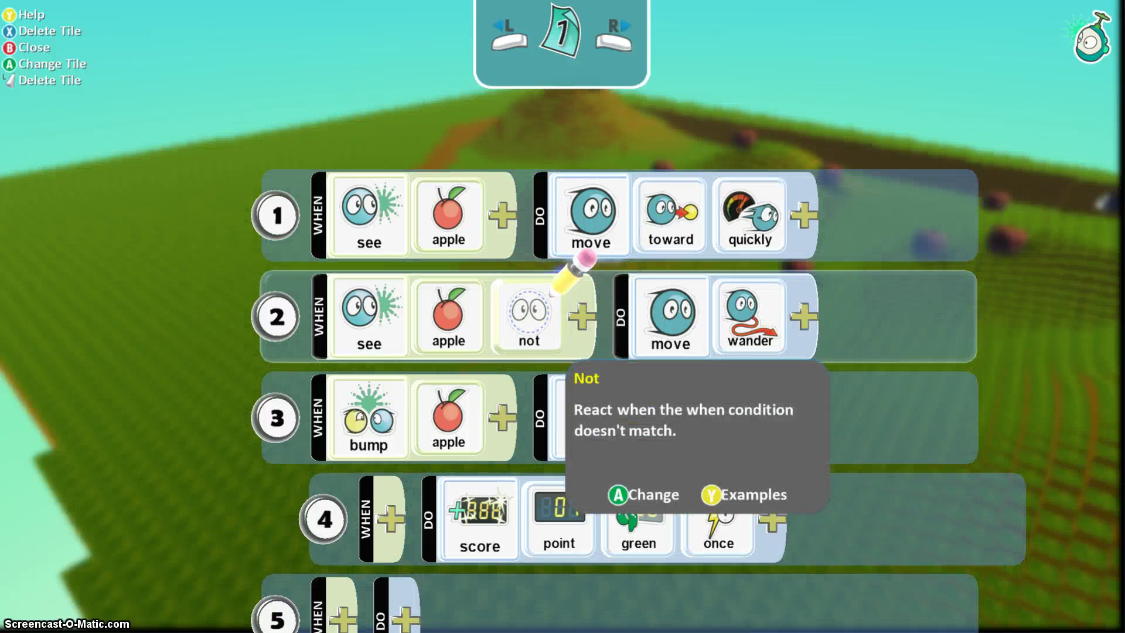
{"action": "key", "text": "Down"}
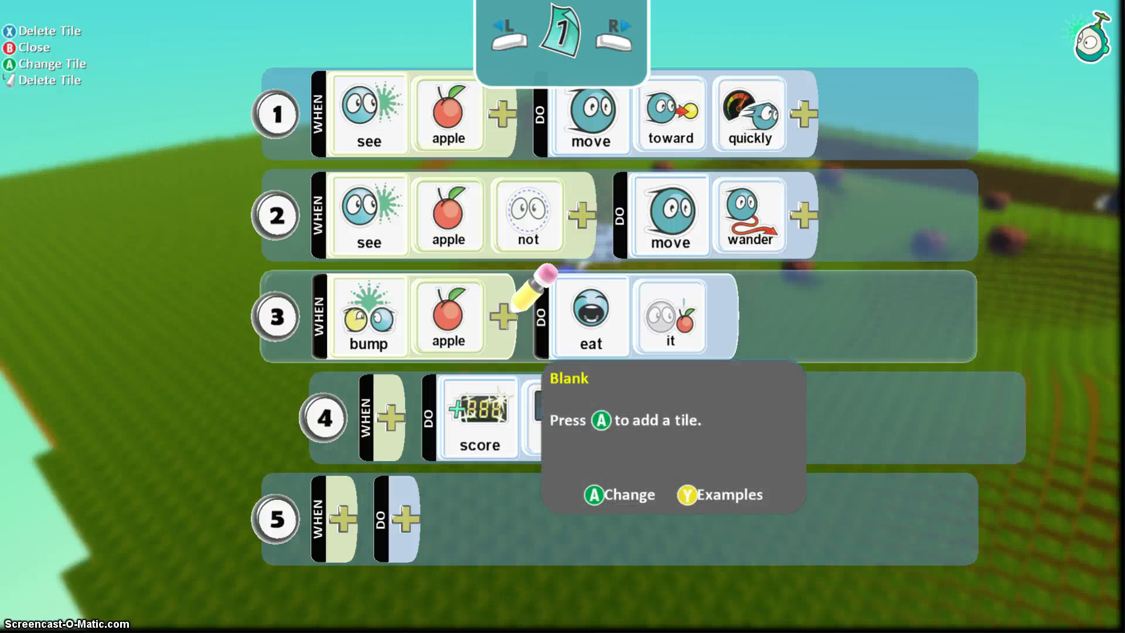
{"action": "key", "text": "Return"}
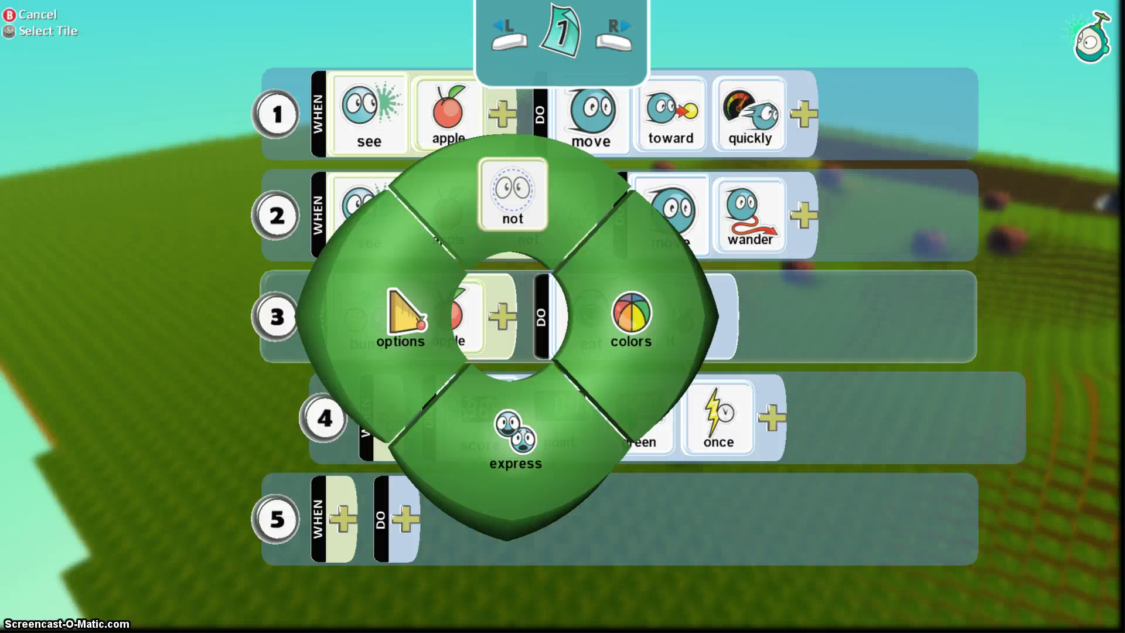
{"action": "key", "text": "Escape"}
{"action": "key", "text": "Escape"}
Step: Play the world to test the green Kodu's changed apple-seeking behaviour in the race
{"action": "key", "text": "Escape"}
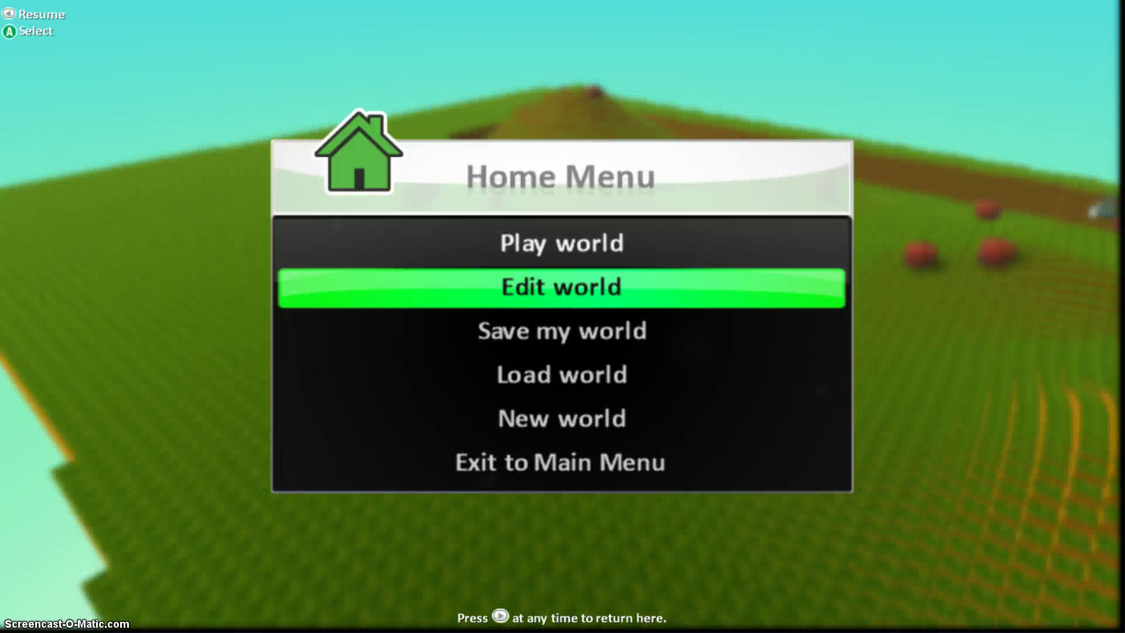
{"action": "key", "text": "Up"}
{"action": "key", "text": "Return"}
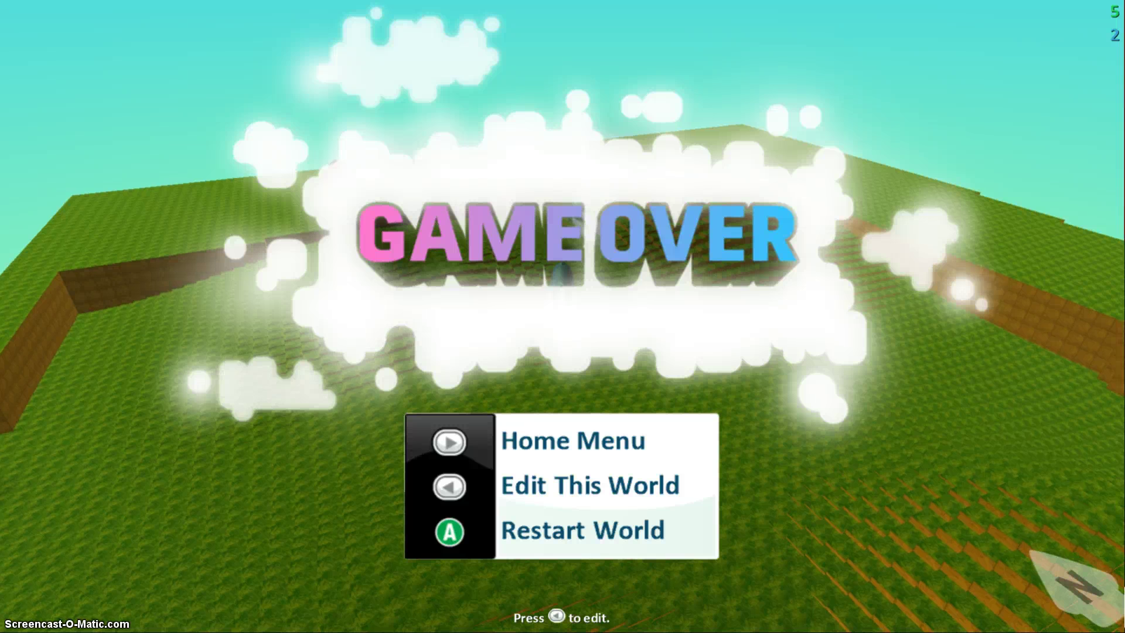
Step: Leave the finished game and start saving the world
{"action": "key", "text": "Escape"}
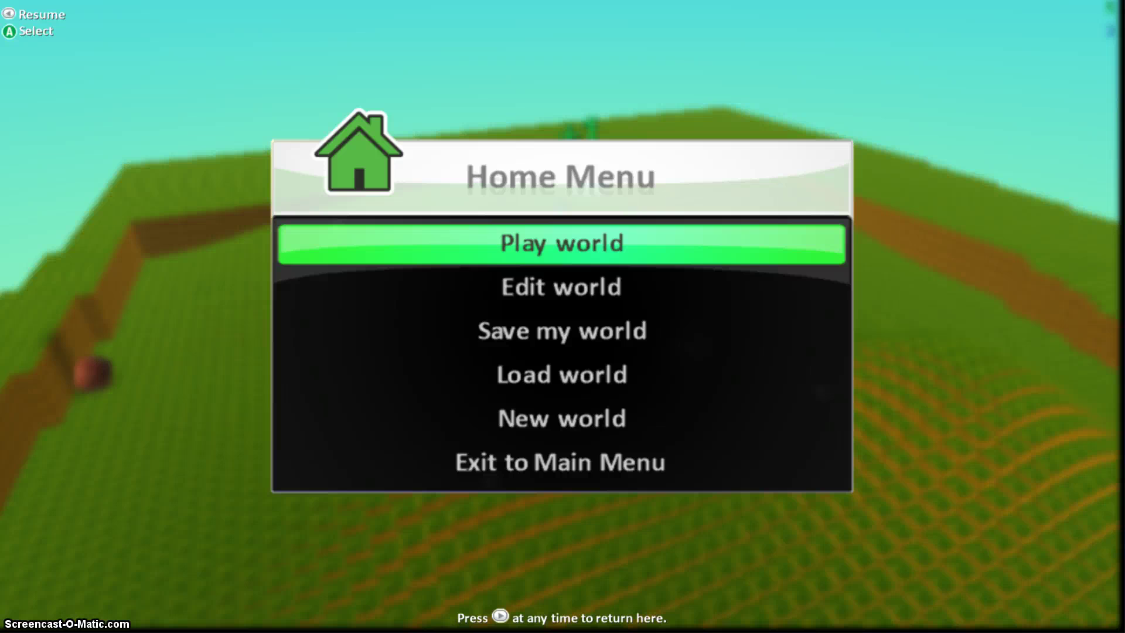
{"action": "key", "text": "Down"}
{"action": "key", "text": "Down"}
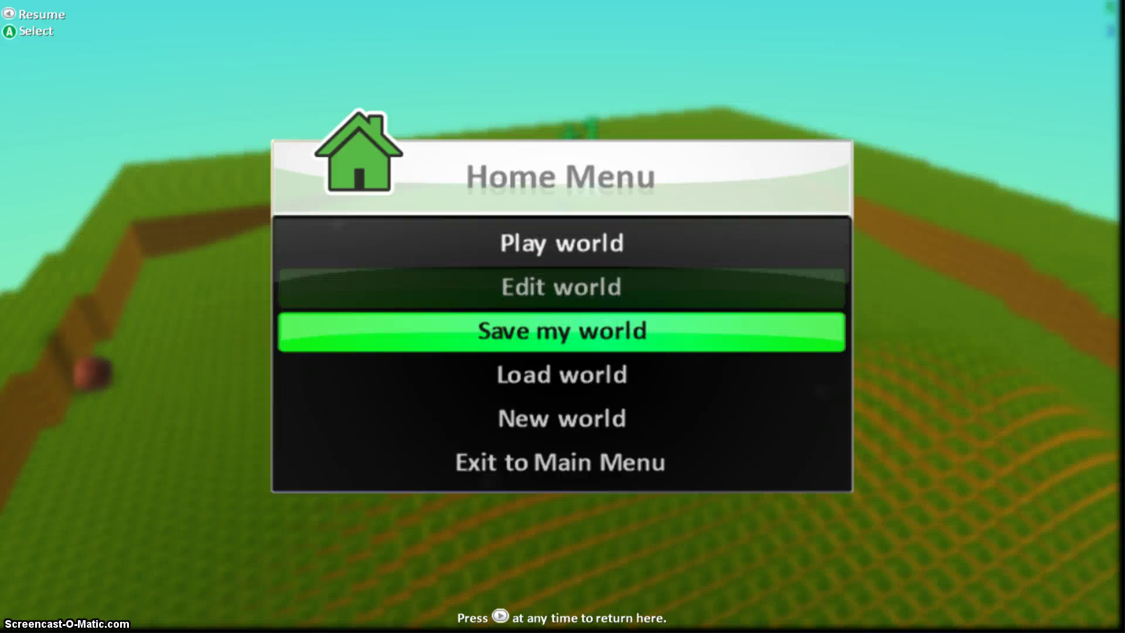